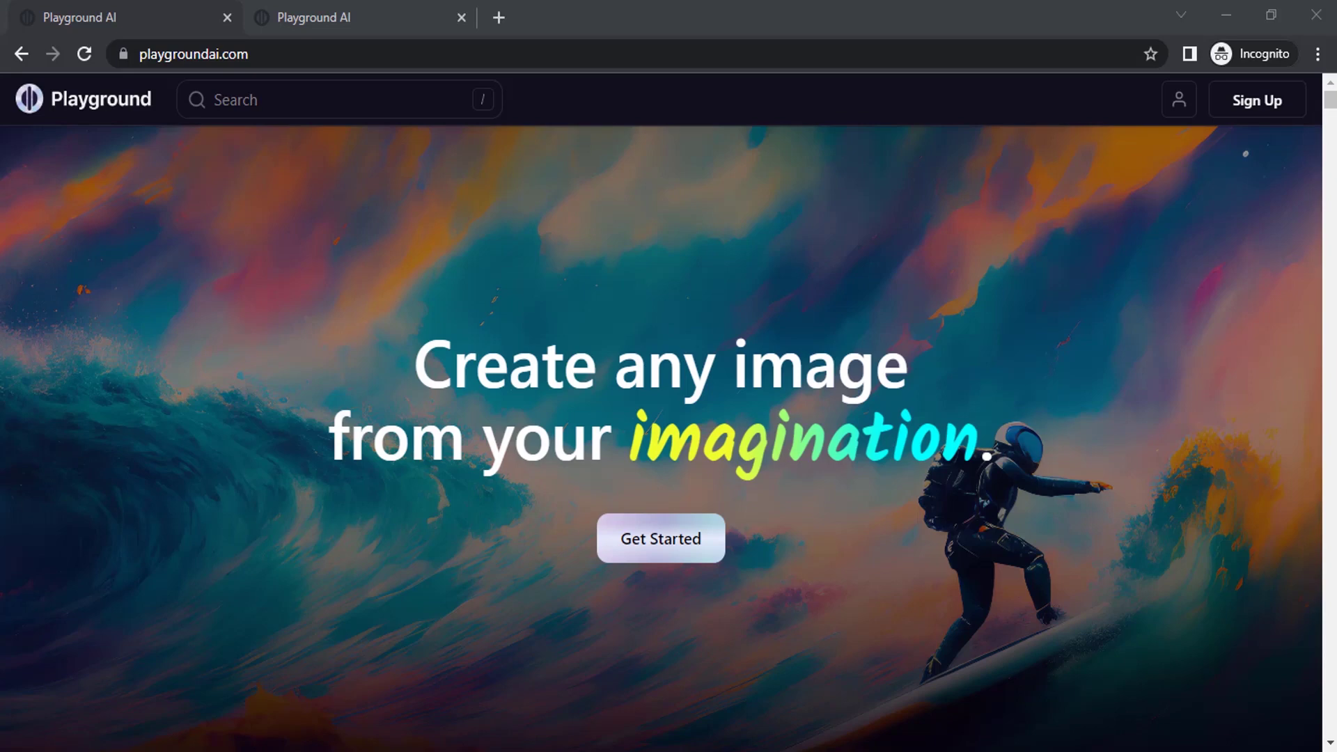
Review the Free, Pro and DALL-E 2 plans on the pricing page and close that page
key("ctrl+Tab")
scroll(317, 292, "up", 3)
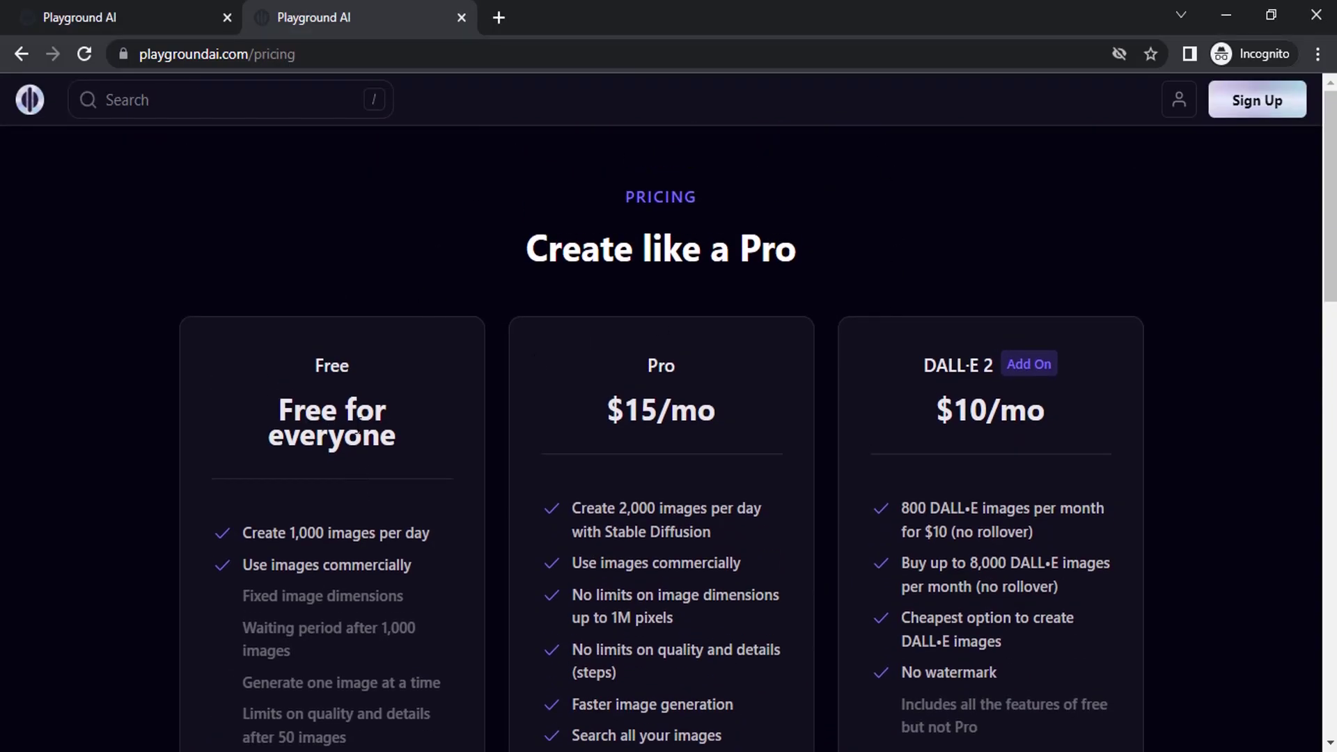
scroll(316, 418, "down", 2)
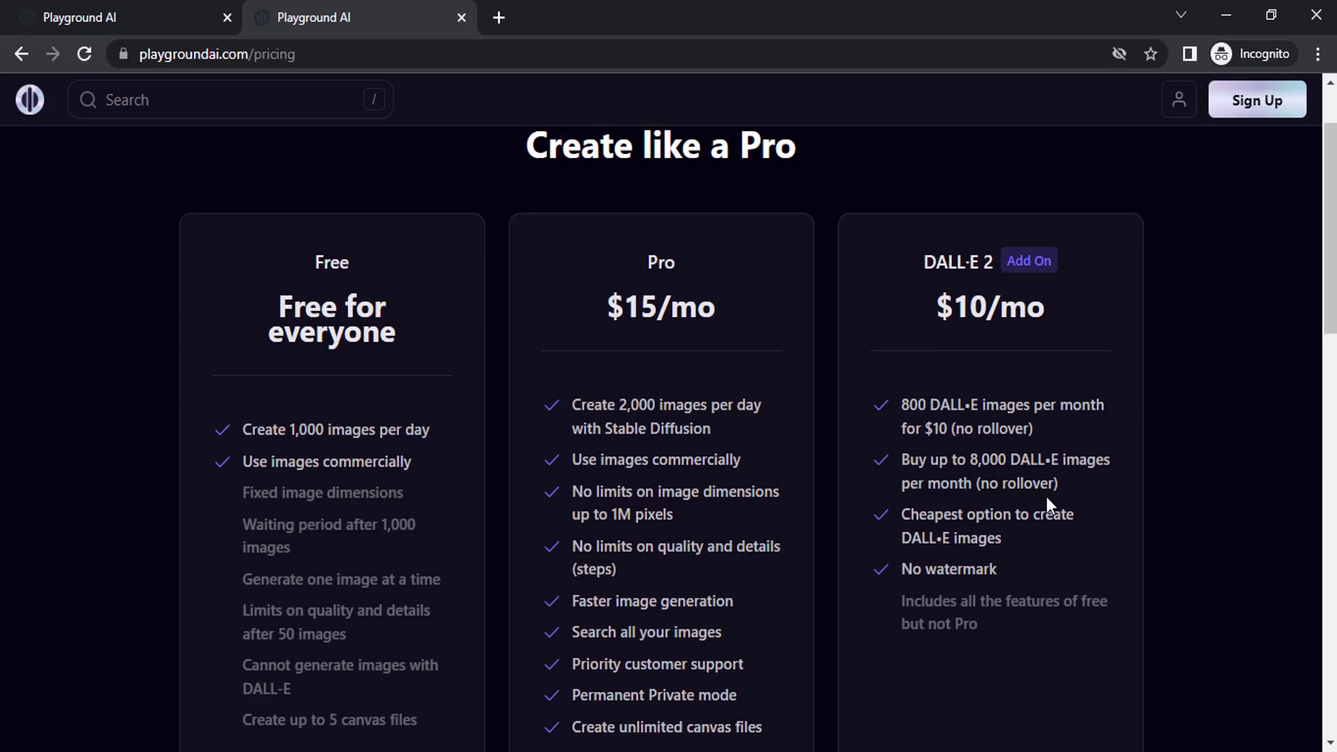
key("ctrl+w")
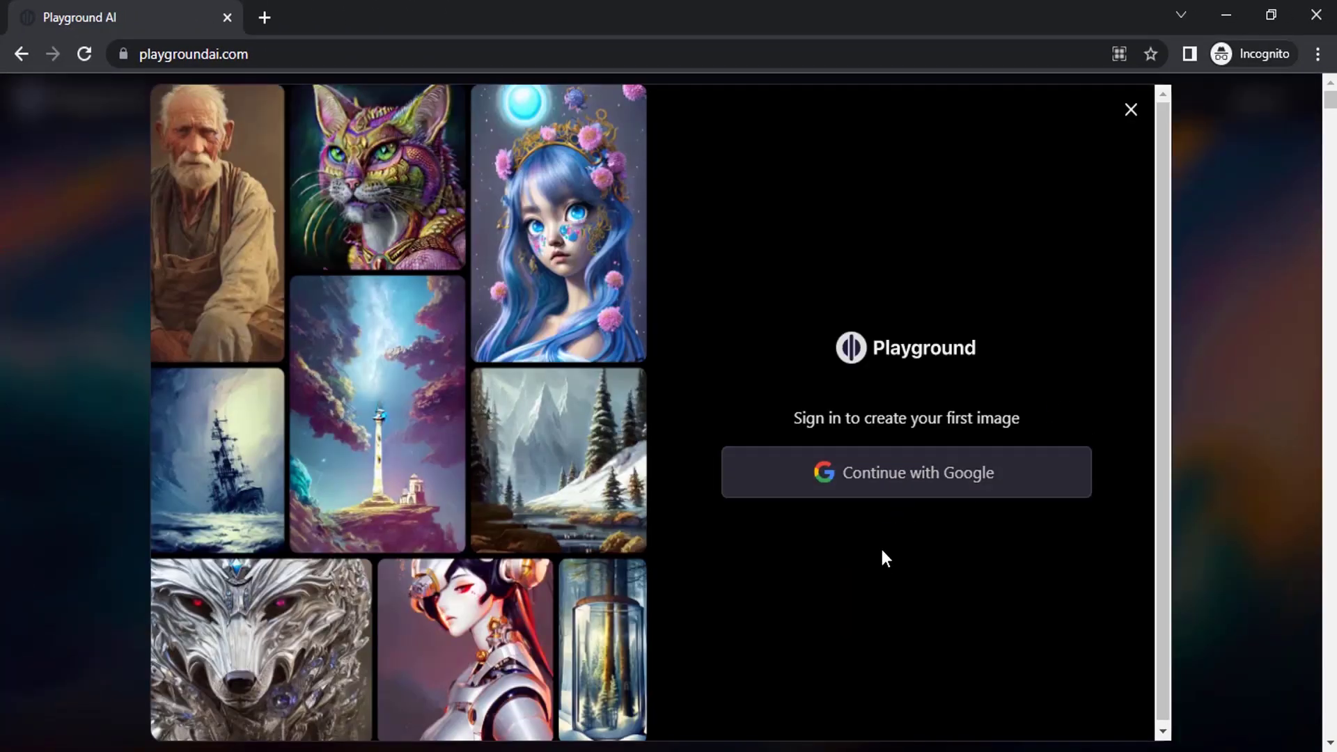
Sign in with Google and start creating on a board, dismissing the tutorial pop-up
left_click(925, 486)
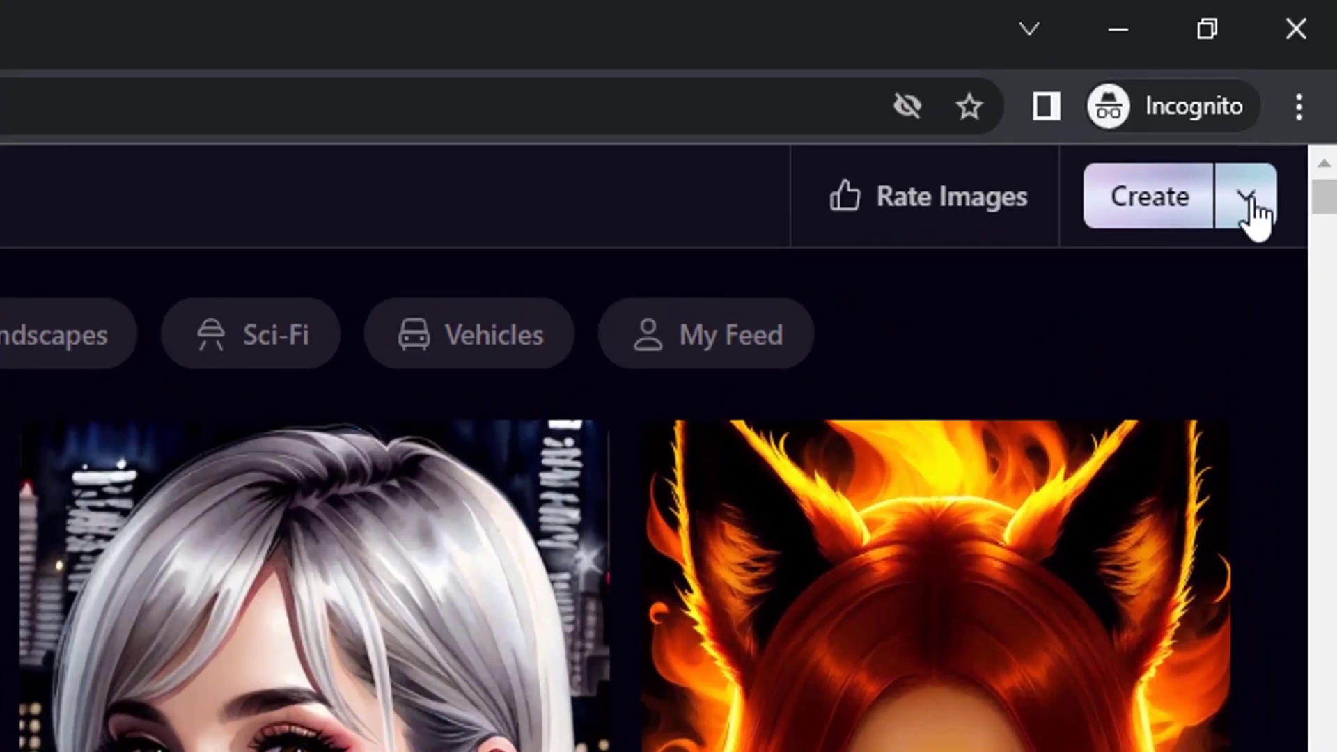
left_click(1246, 198)
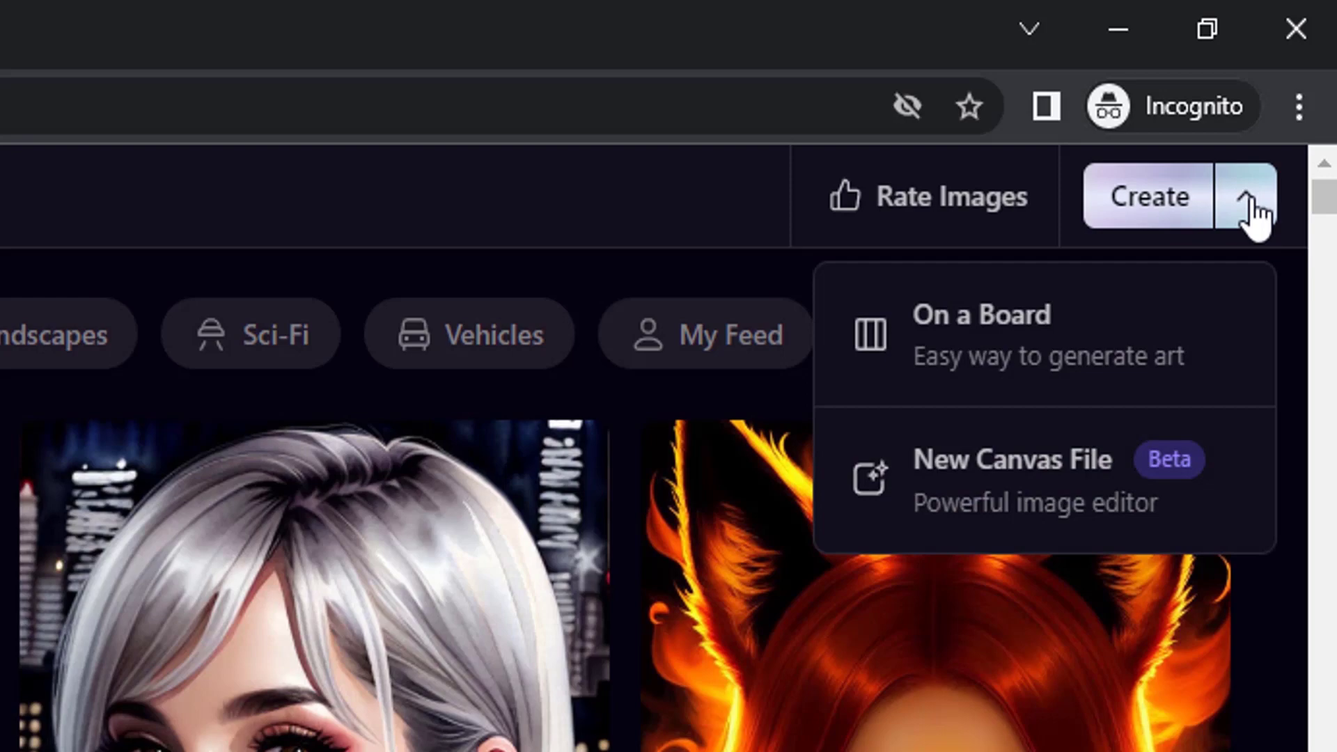
left_click(1085, 355)
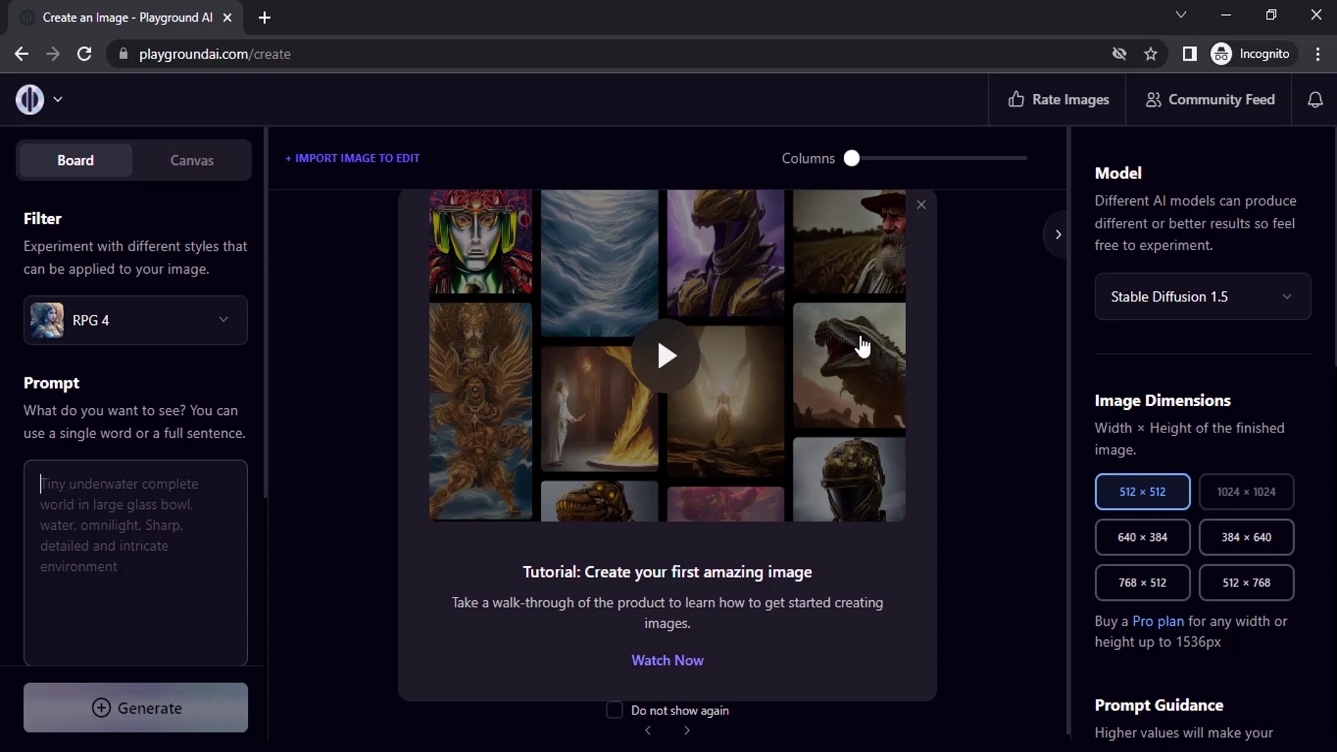
left_click(921, 204)
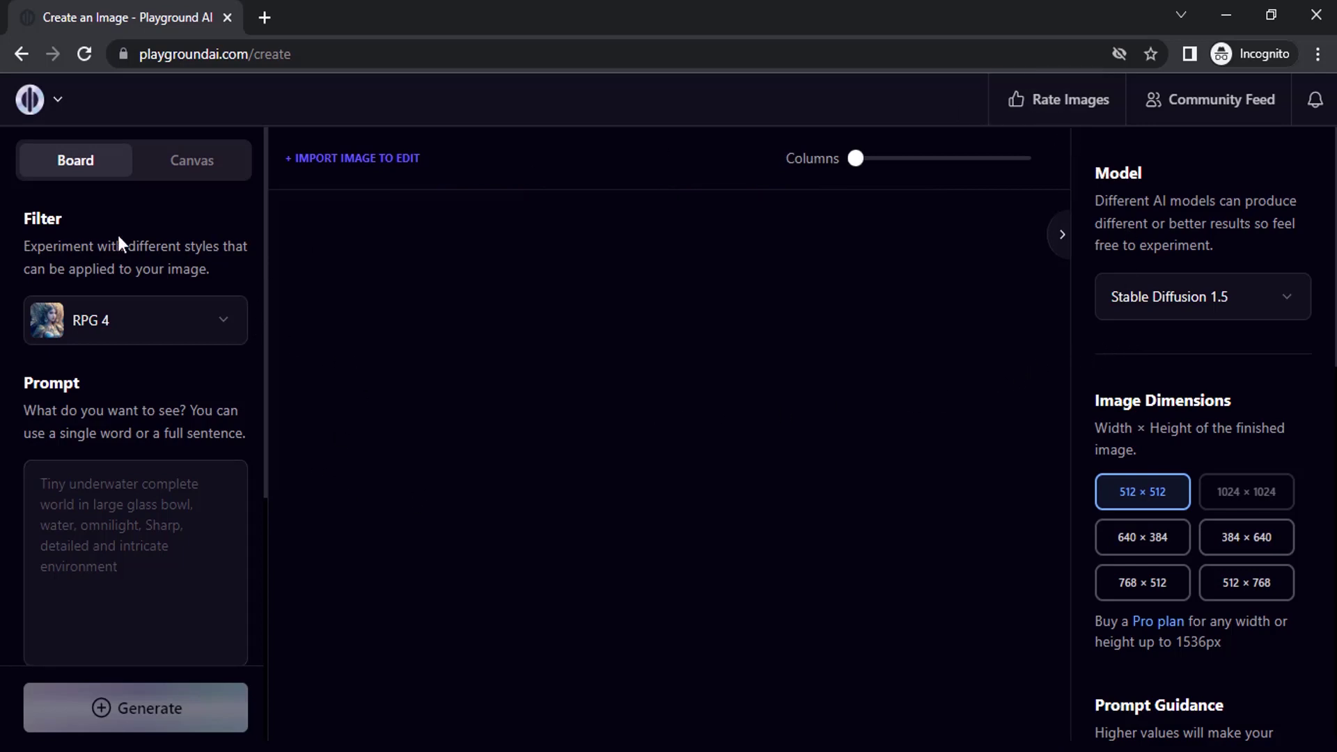
Review the Filter, Prompt, Exclude From Image and Image to Image settings, switching the exclusion option on and off again
scroll(146, 342, "down", 4)
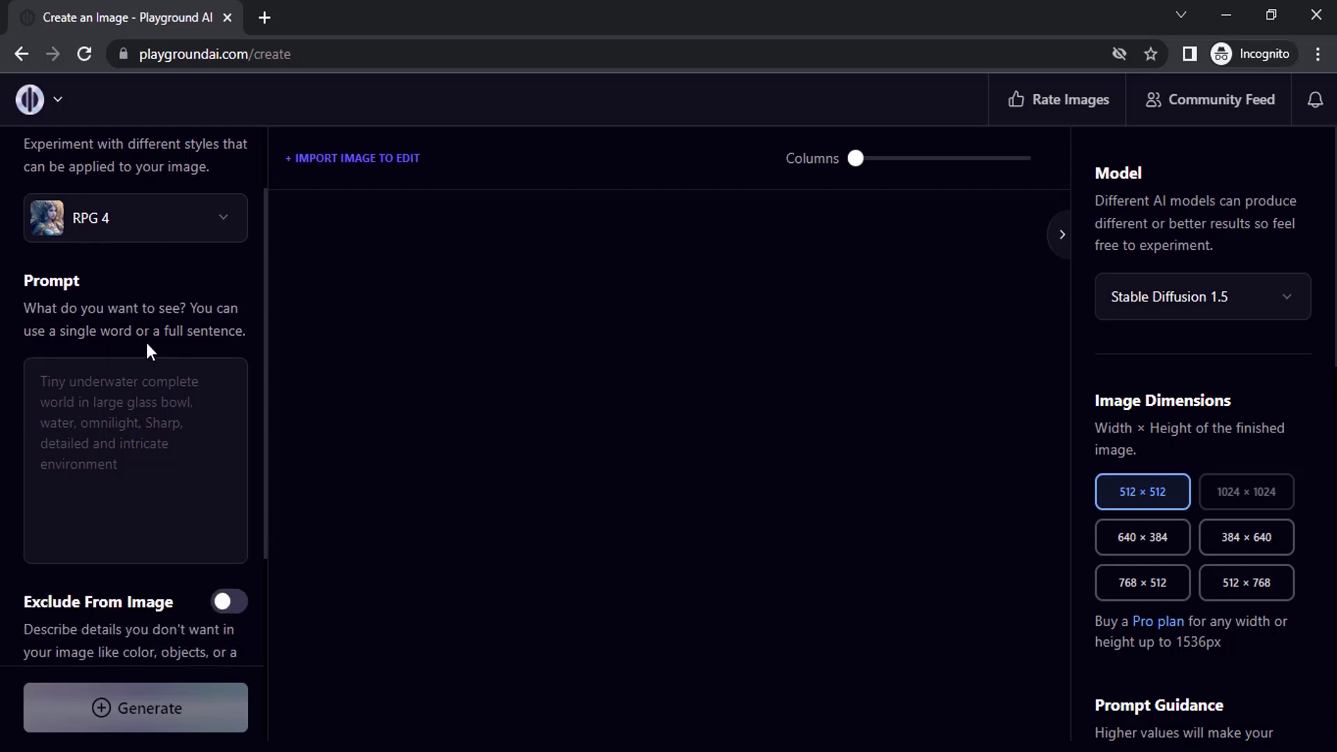
scroll(146, 343, "down", 2)
left_click(227, 305)
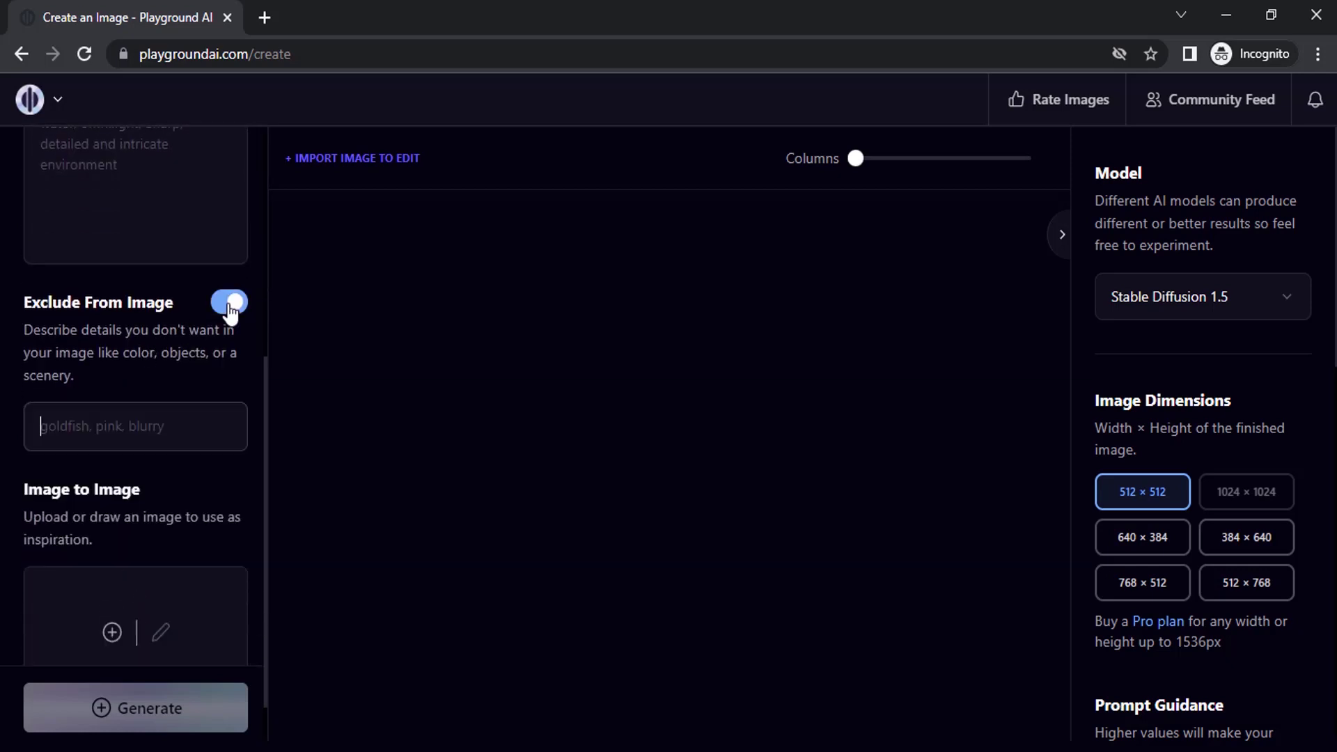
left_click(229, 306)
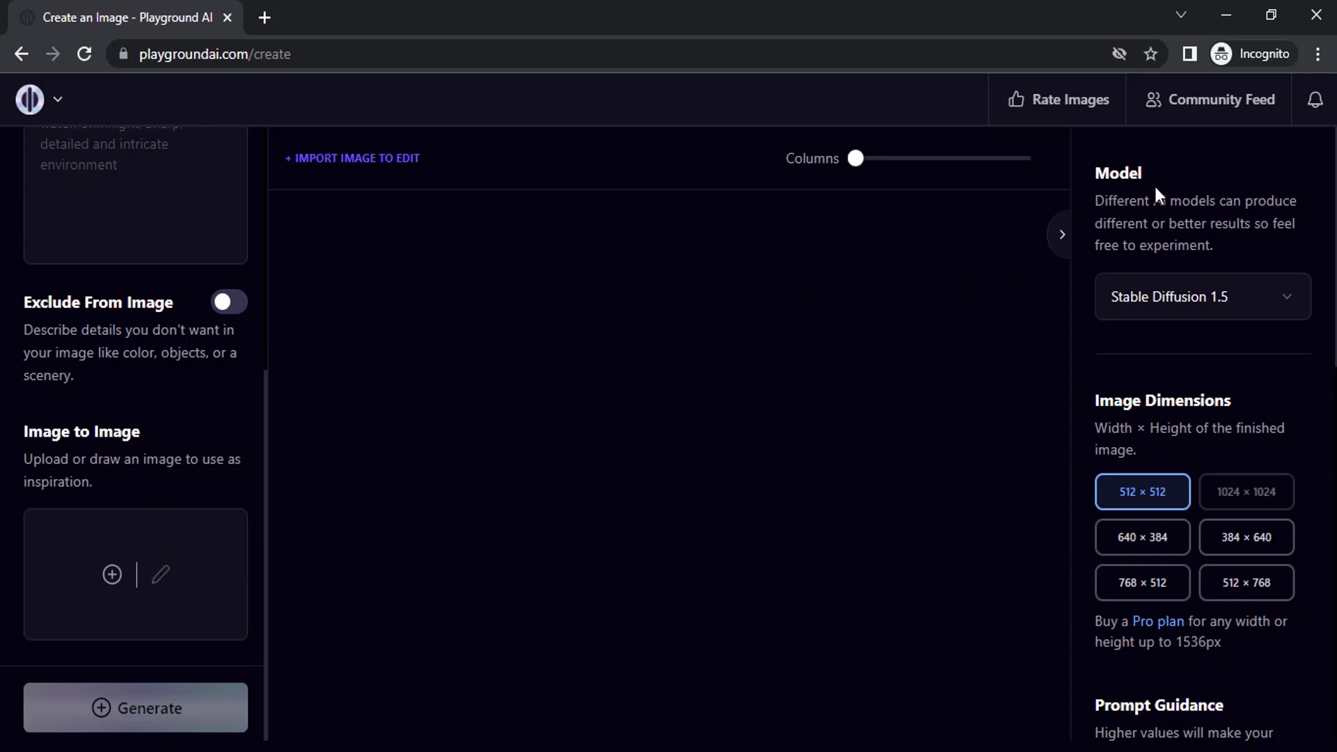
Examine the available AI models and the Image Dimensions, Prompt Guidance and Quality & Details settings
left_click(1201, 299)
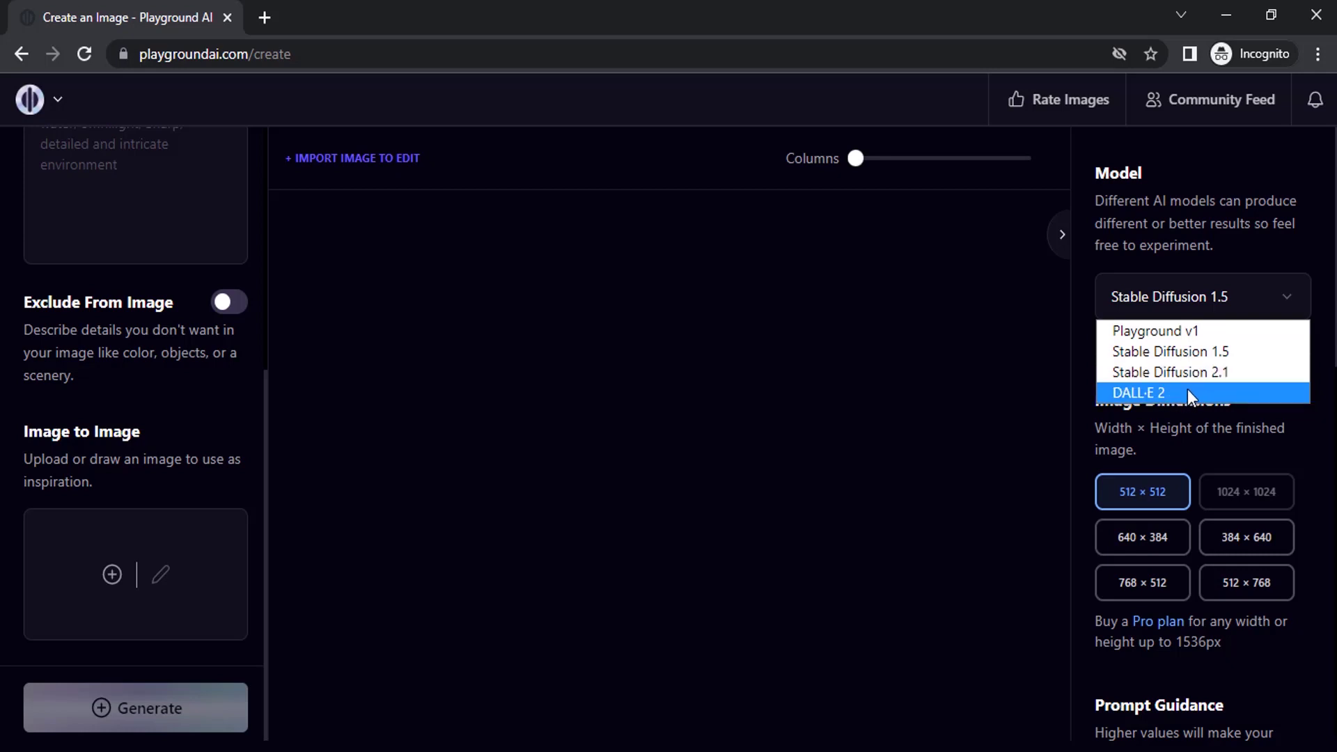
left_click(1058, 419)
scroll(1114, 411, "down", 2)
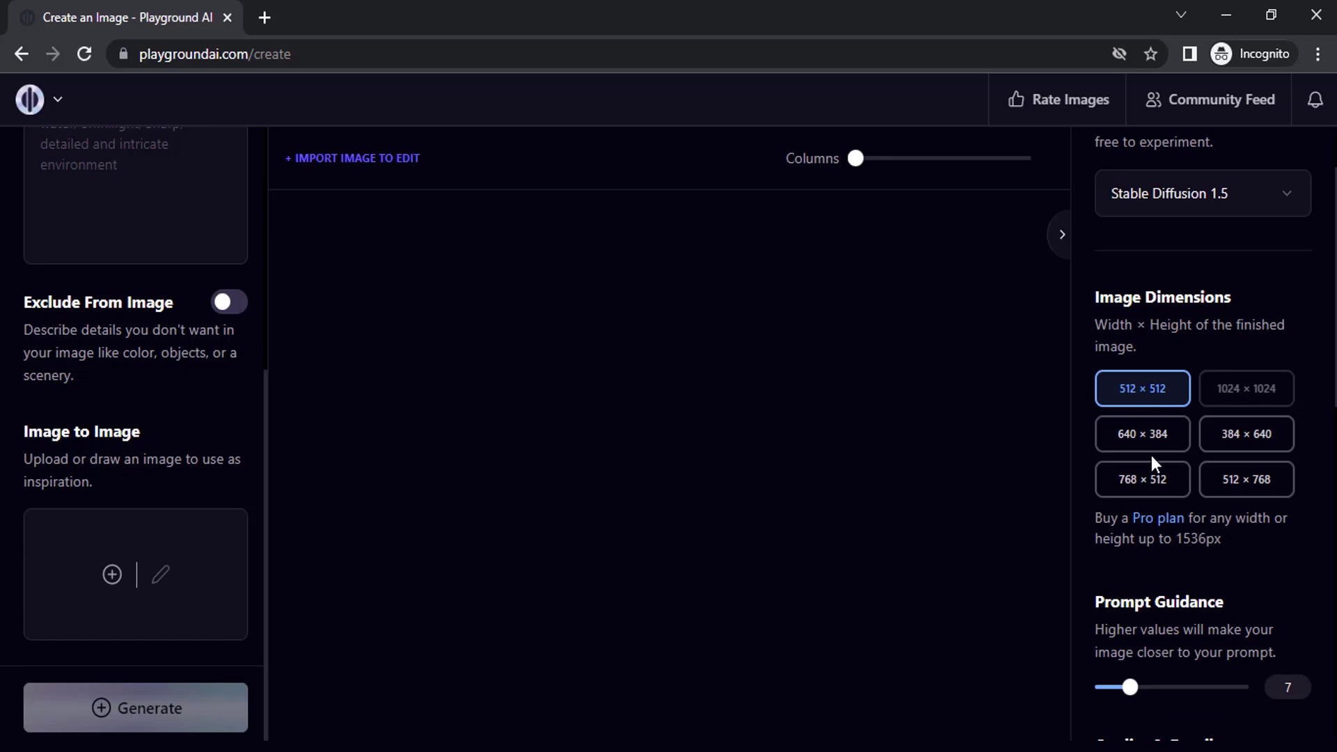
scroll(1246, 435, "down", 2)
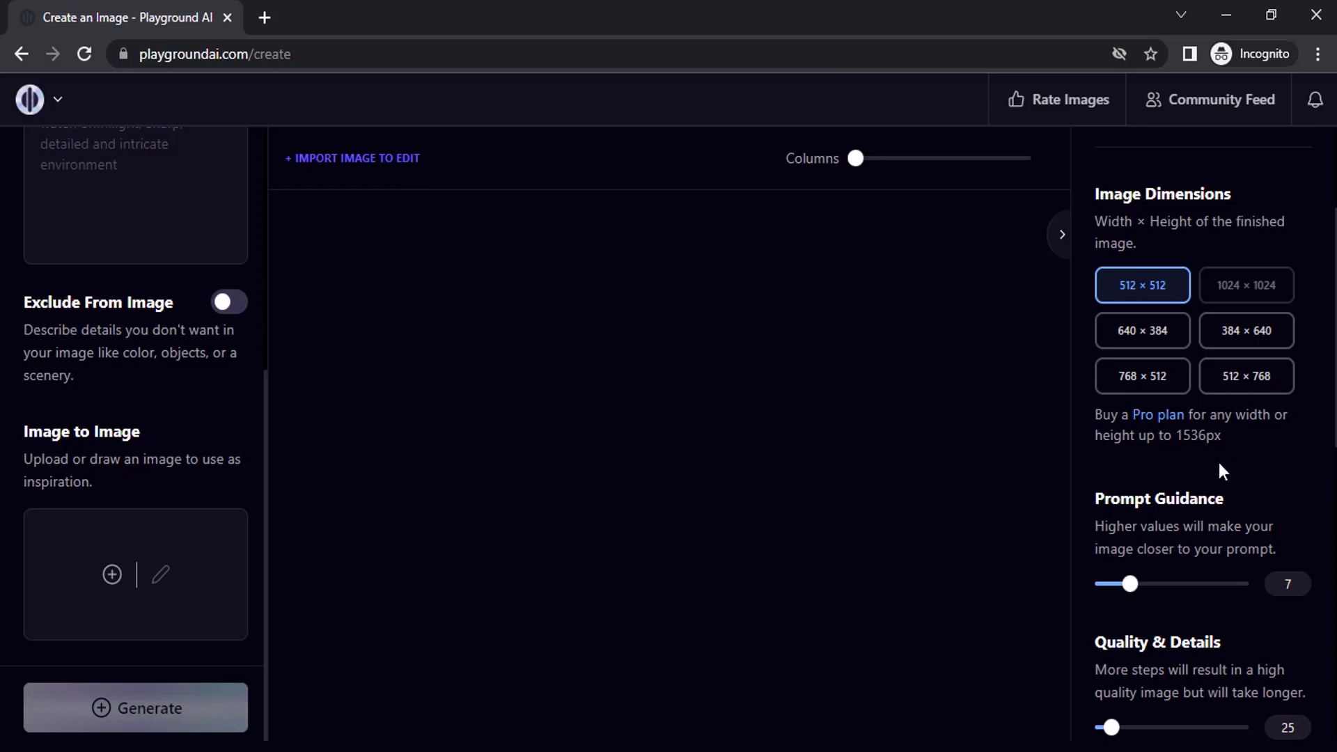
scroll(1219, 462, "down", 5)
scroll(1168, 478, "up", 1)
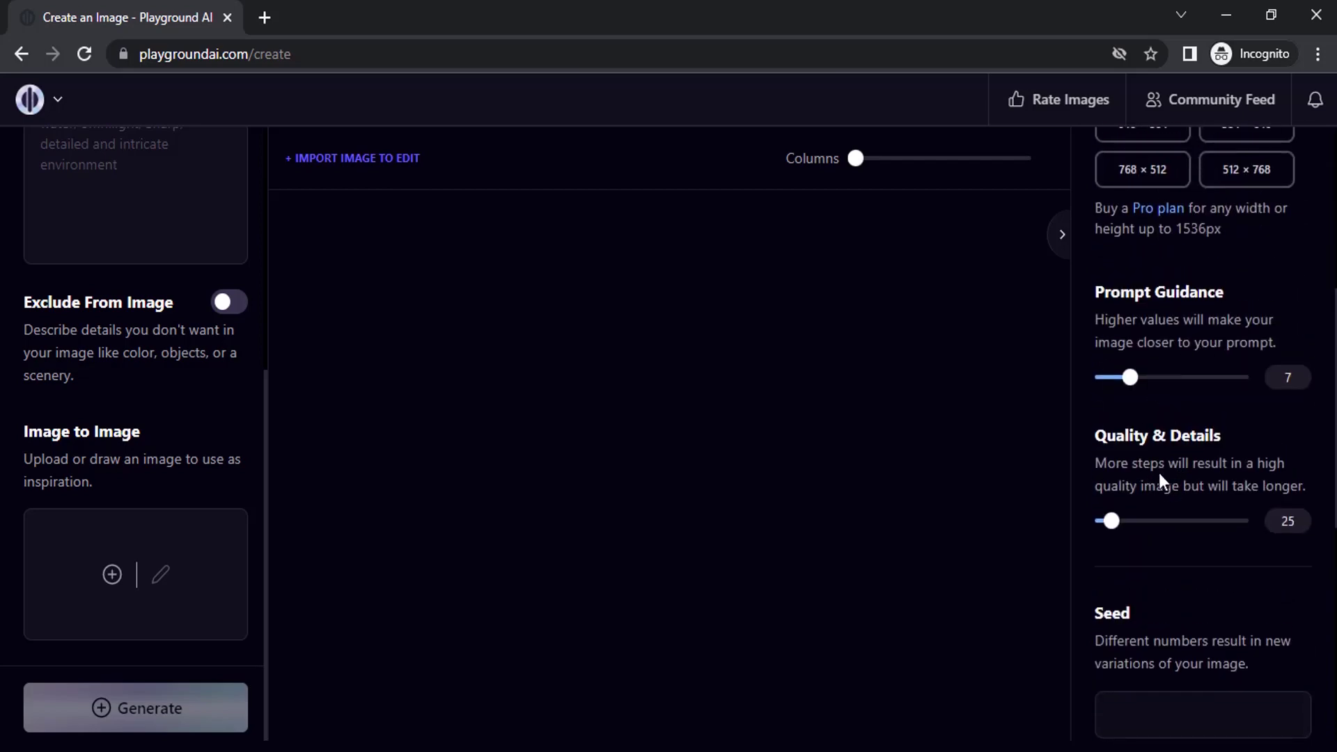
Set the number of images to generate to 4 and turn on Private Session
scroll(1159, 473, "down", 3)
scroll(1150, 537, "down", 4)
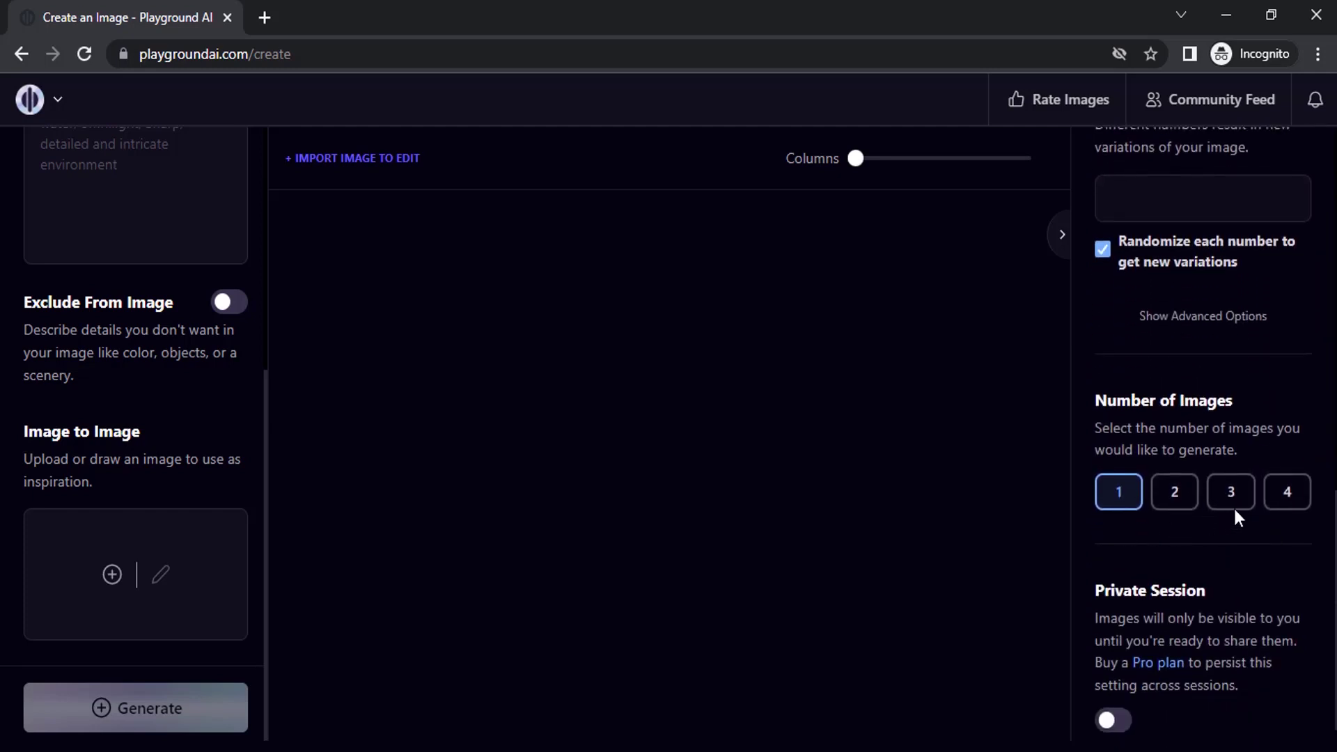
left_click(1286, 489)
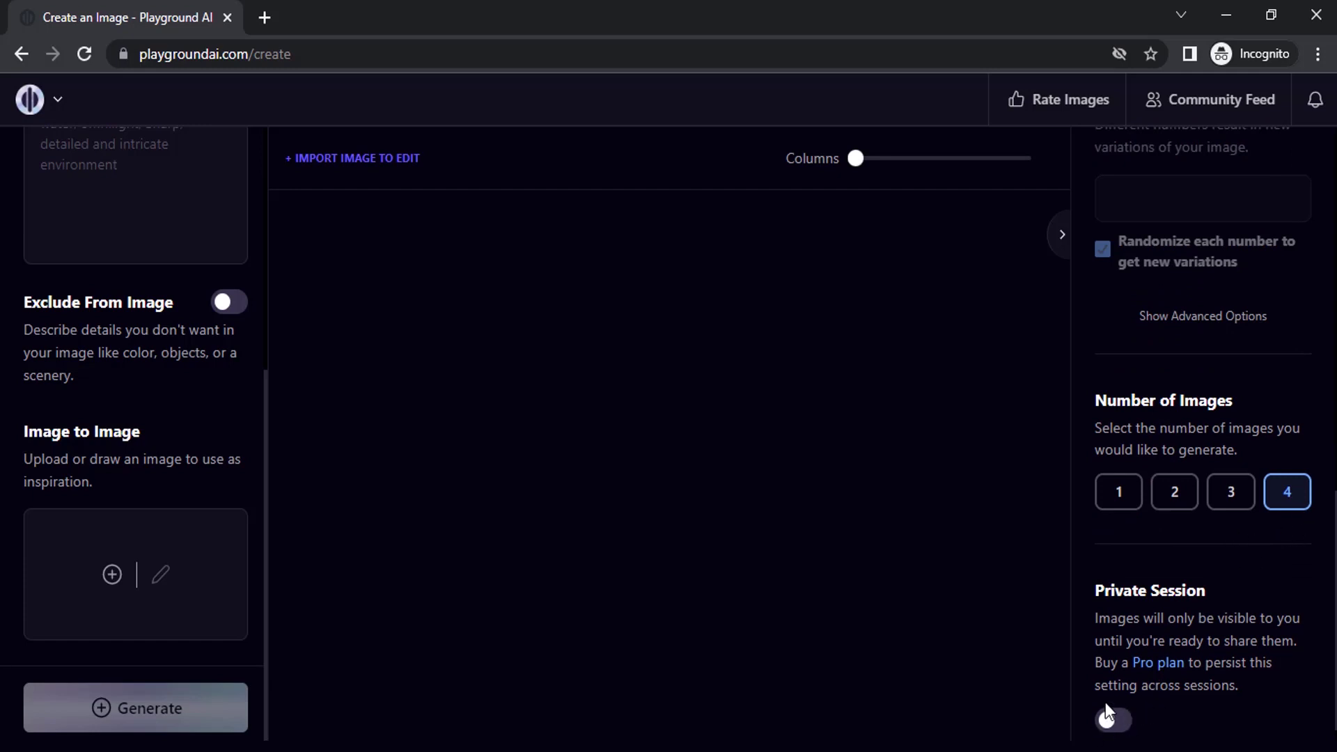
left_click(1112, 723)
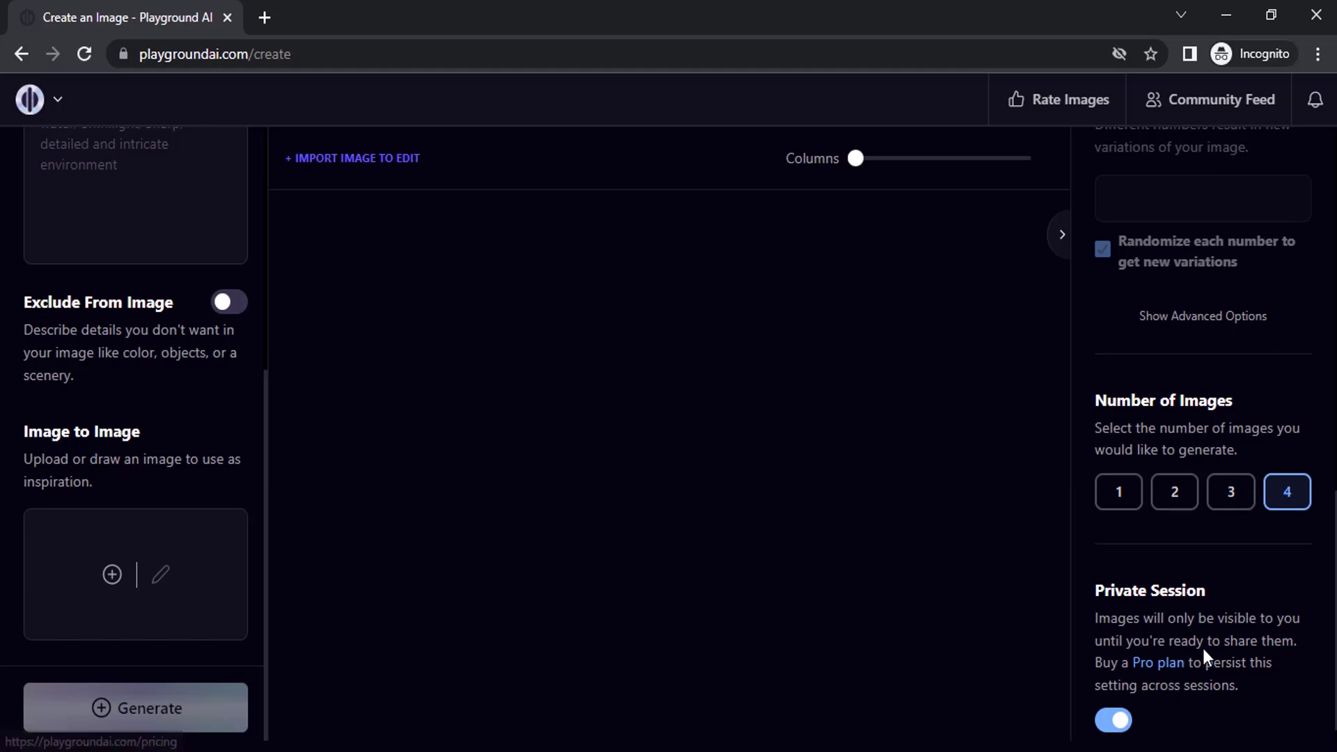
Set the image filter to None
scroll(1188, 676, "up", 15)
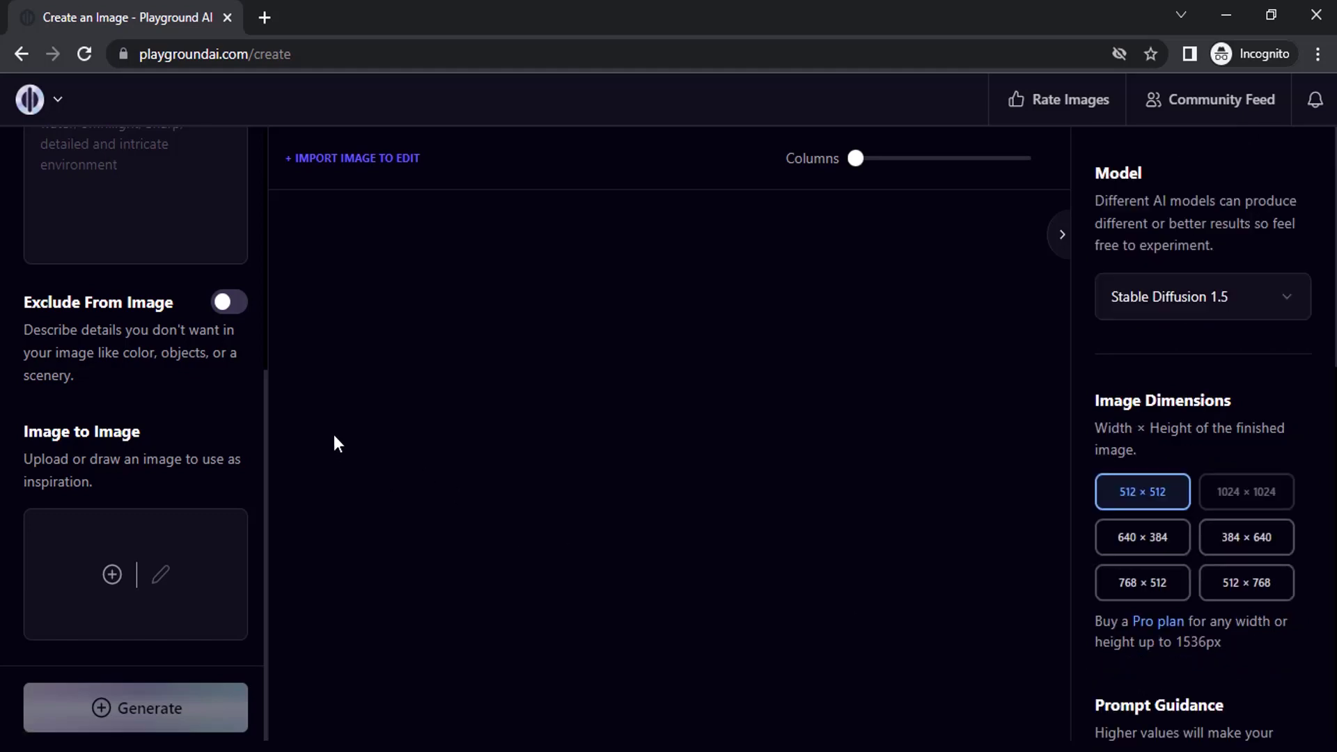
scroll(220, 438, "up", 6)
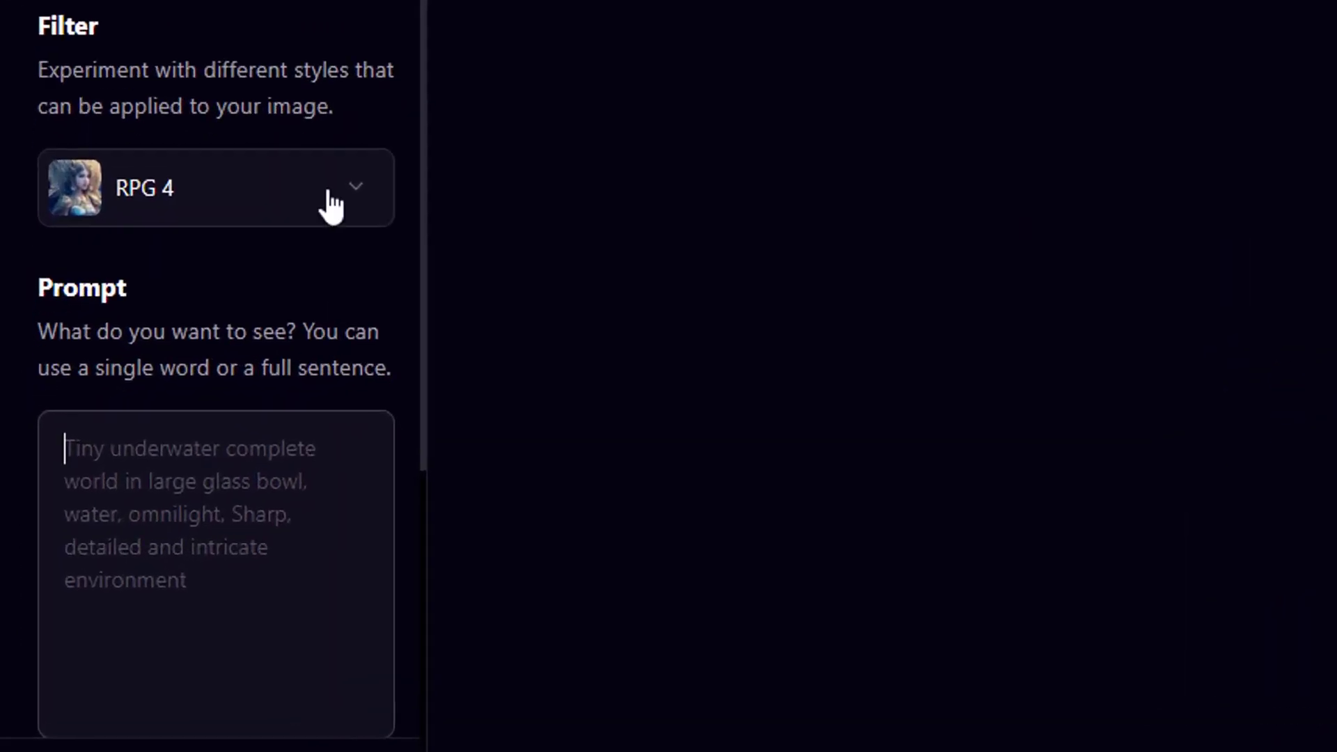
left_click(206, 328)
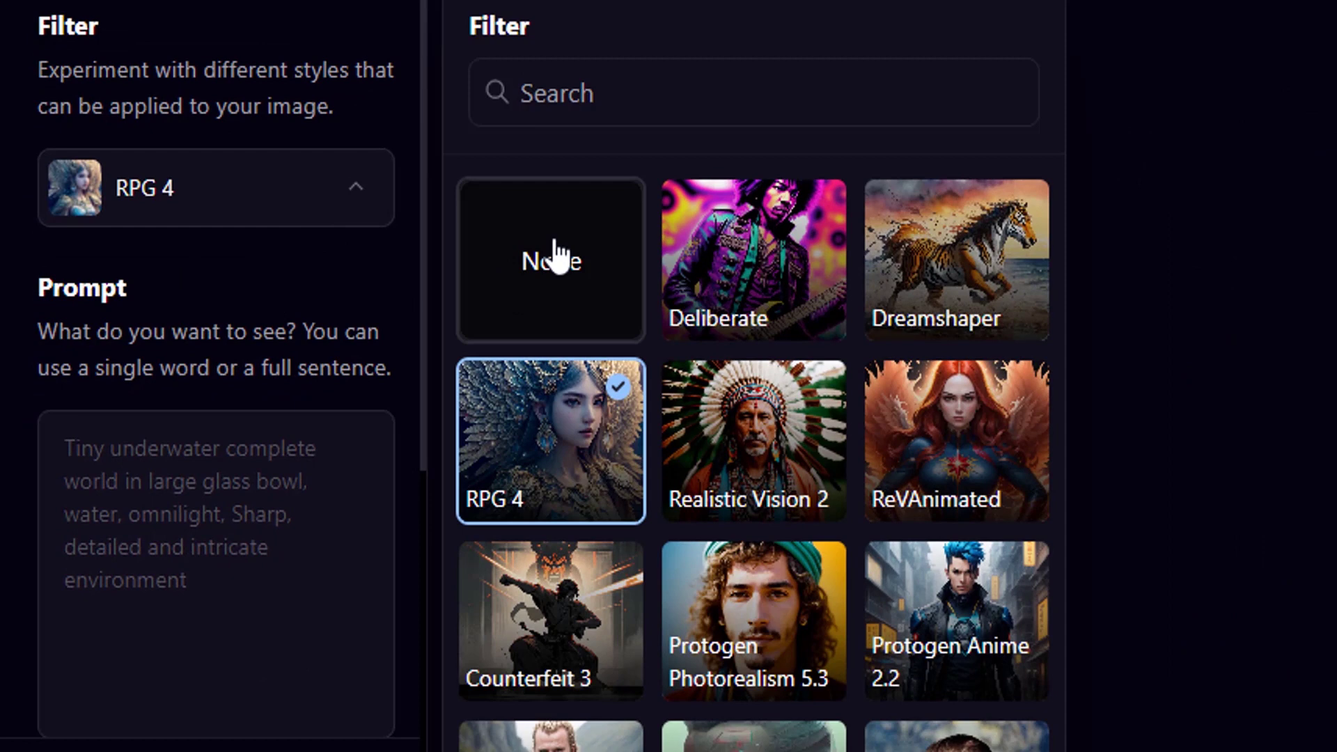
left_click(556, 256)
Enter the prompt "cat, 8k" and generate the images
left_click(195, 547)
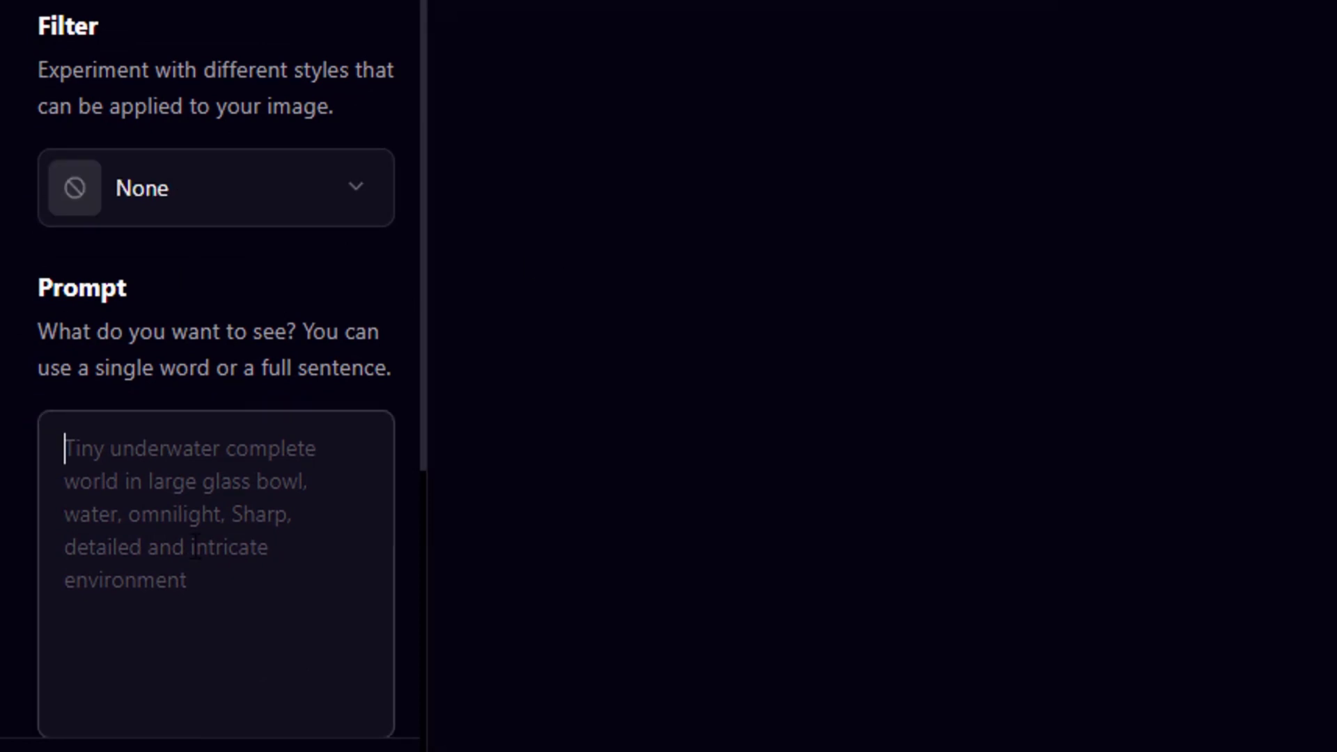
type("cat, 8k")
scroll(196, 547, "down", 2)
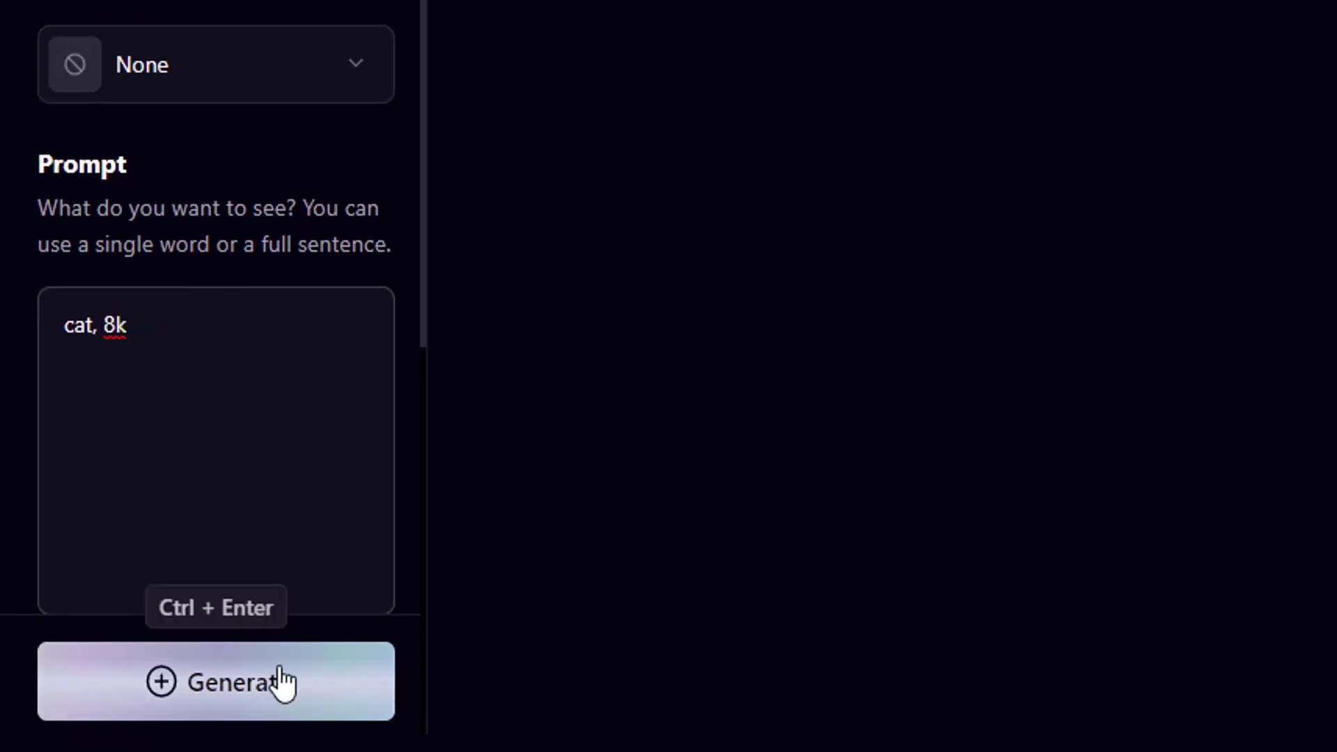
left_click(284, 680)
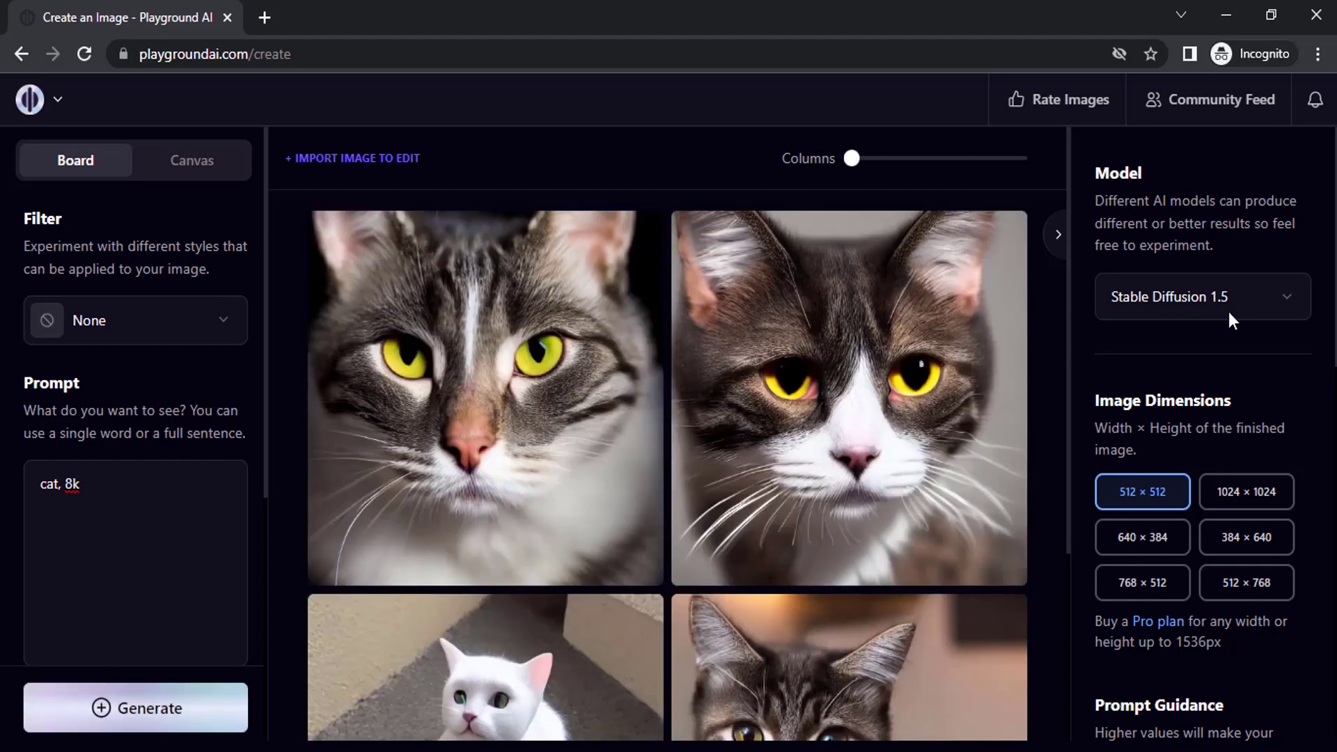
Look over the generated cats, switch the filter to Dreamshaper and generate images with the same prompt
scroll(762, 391, "down", 5)
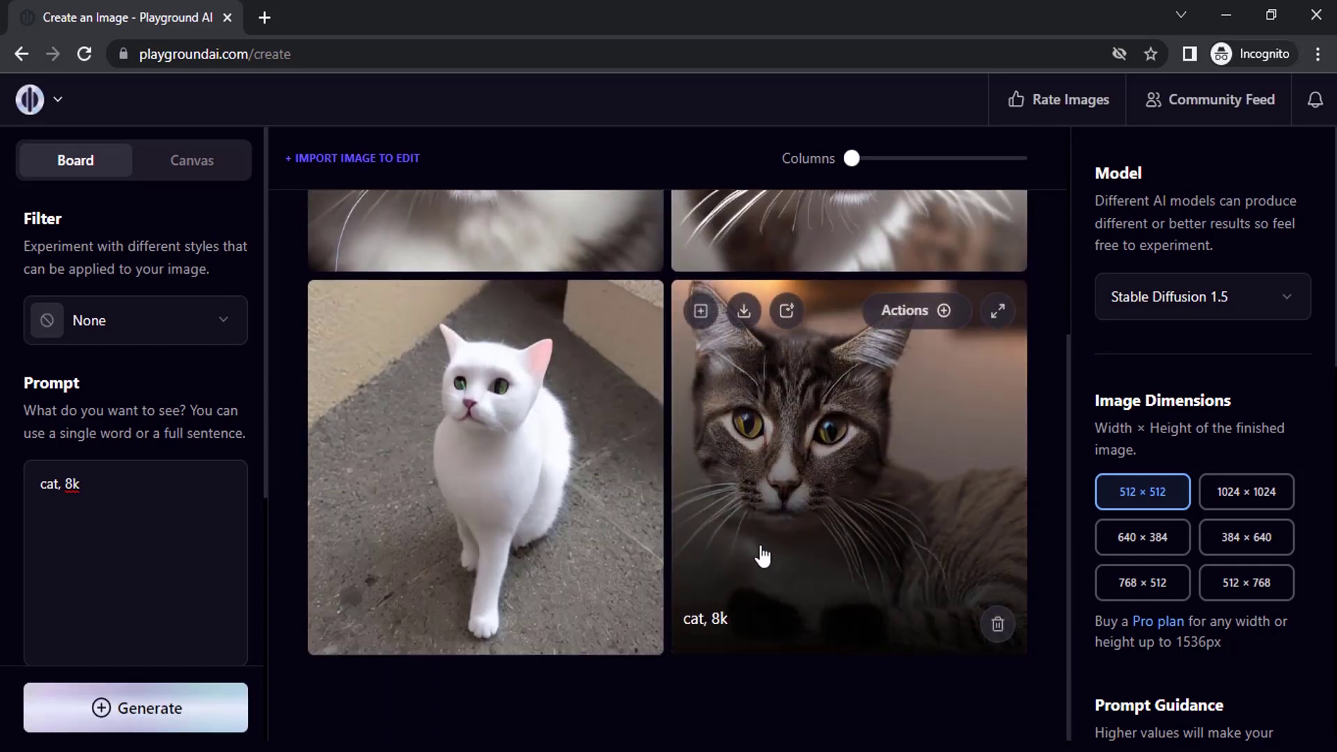
scroll(762, 555, "up", 5)
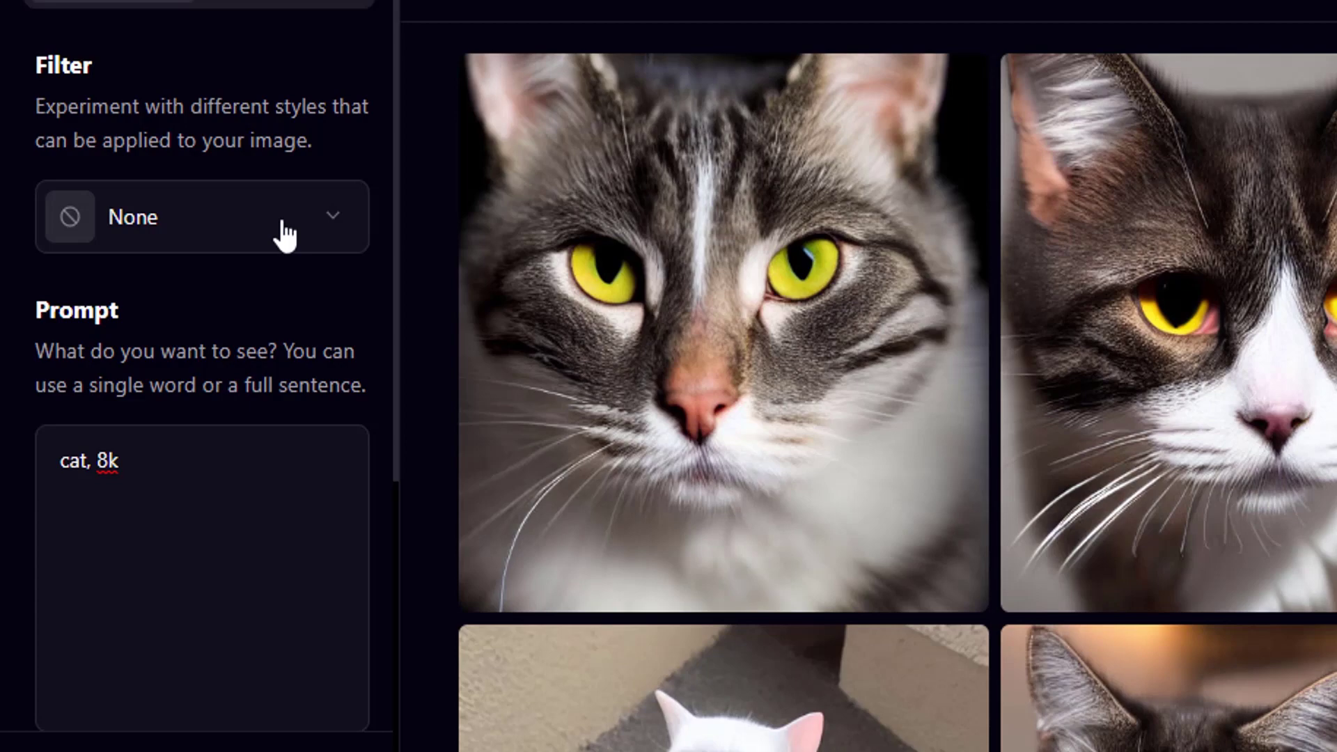
left_click(285, 235)
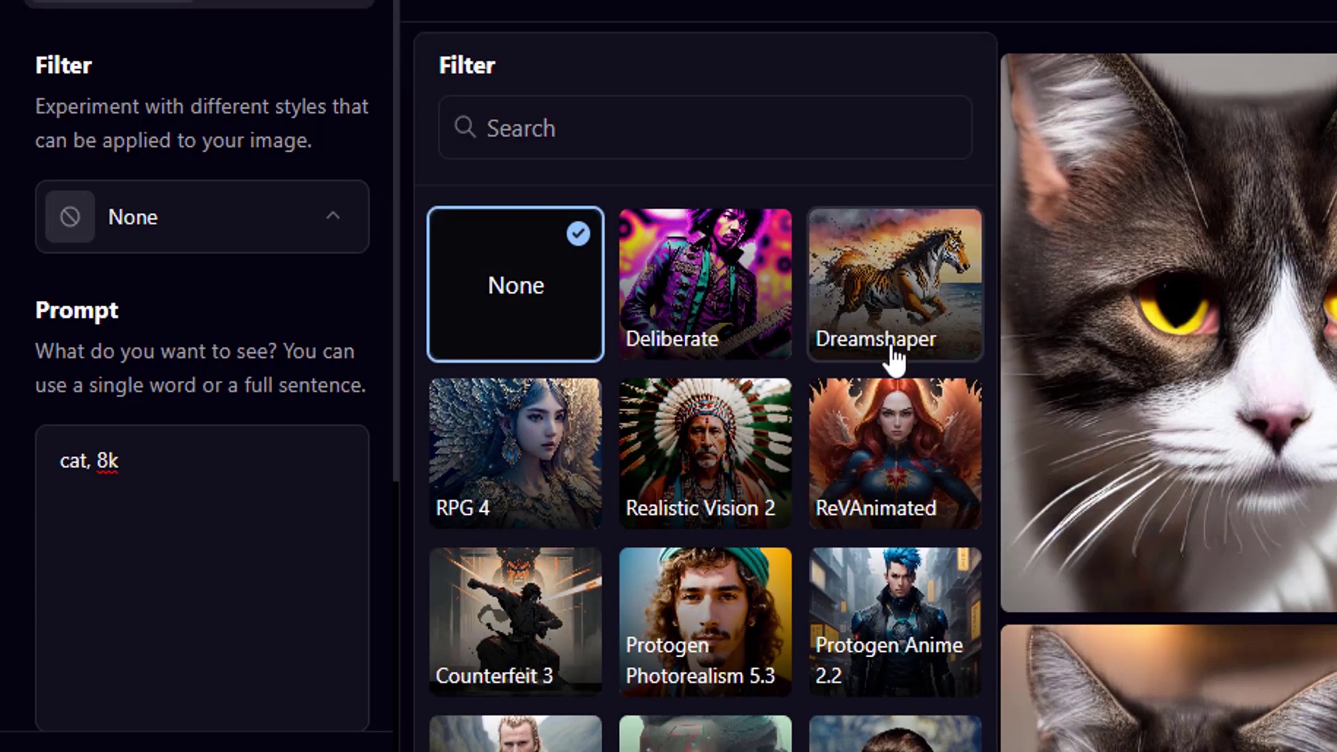
left_click(905, 286)
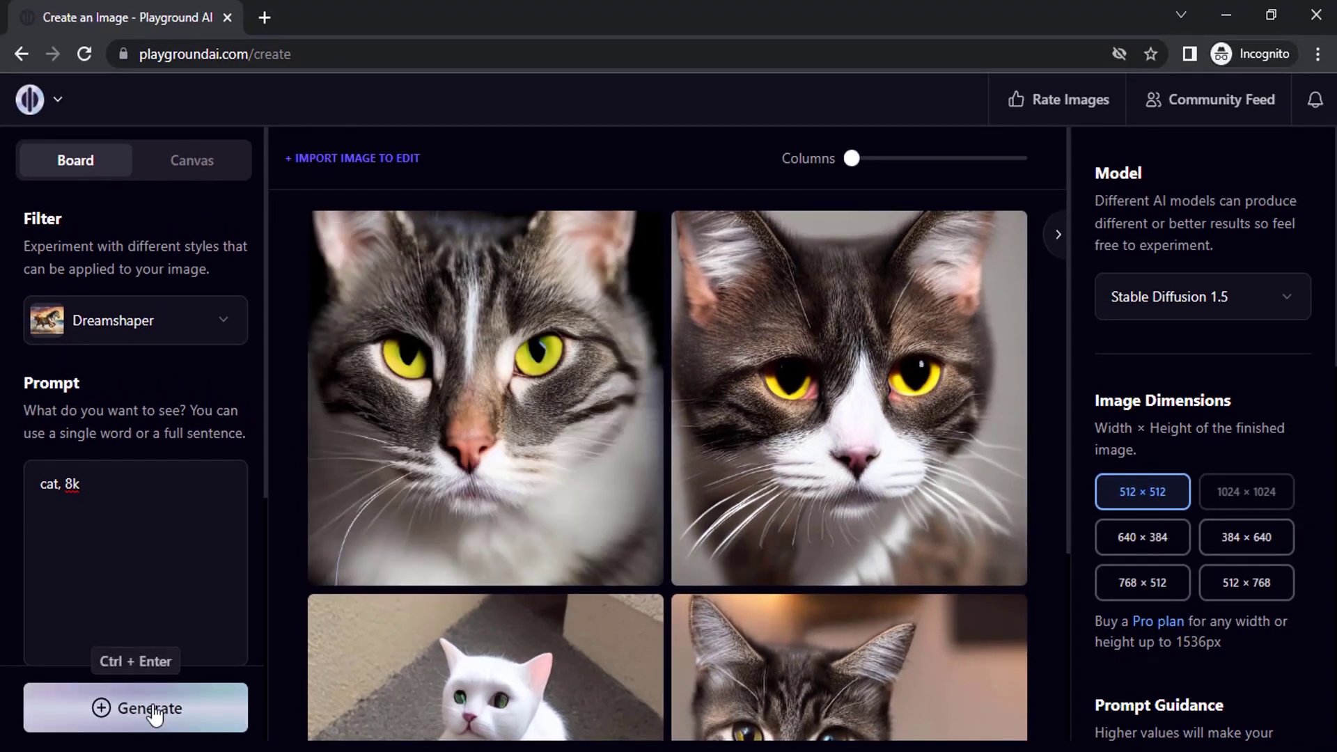
left_click(120, 704)
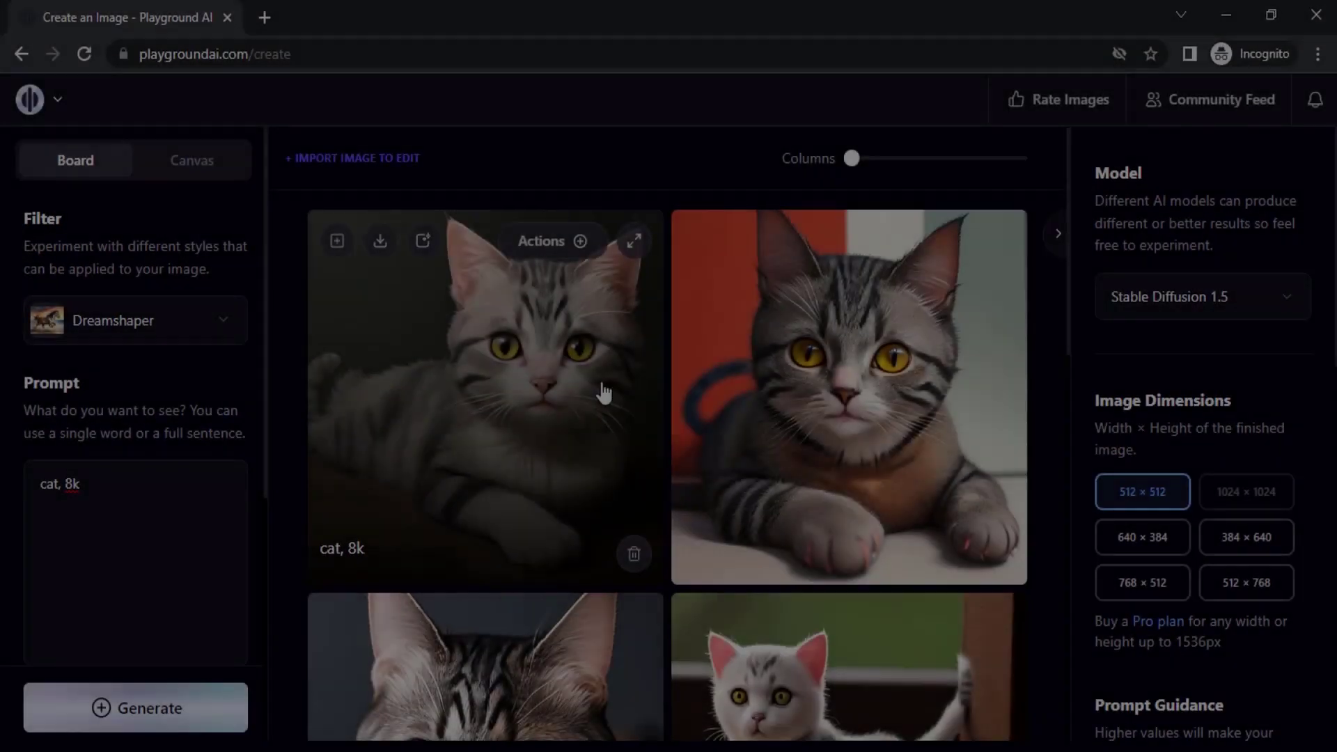
Change the filter to Playtoon, generate another set from the same prompt and look over the results
scroll(604, 391, "down", 3)
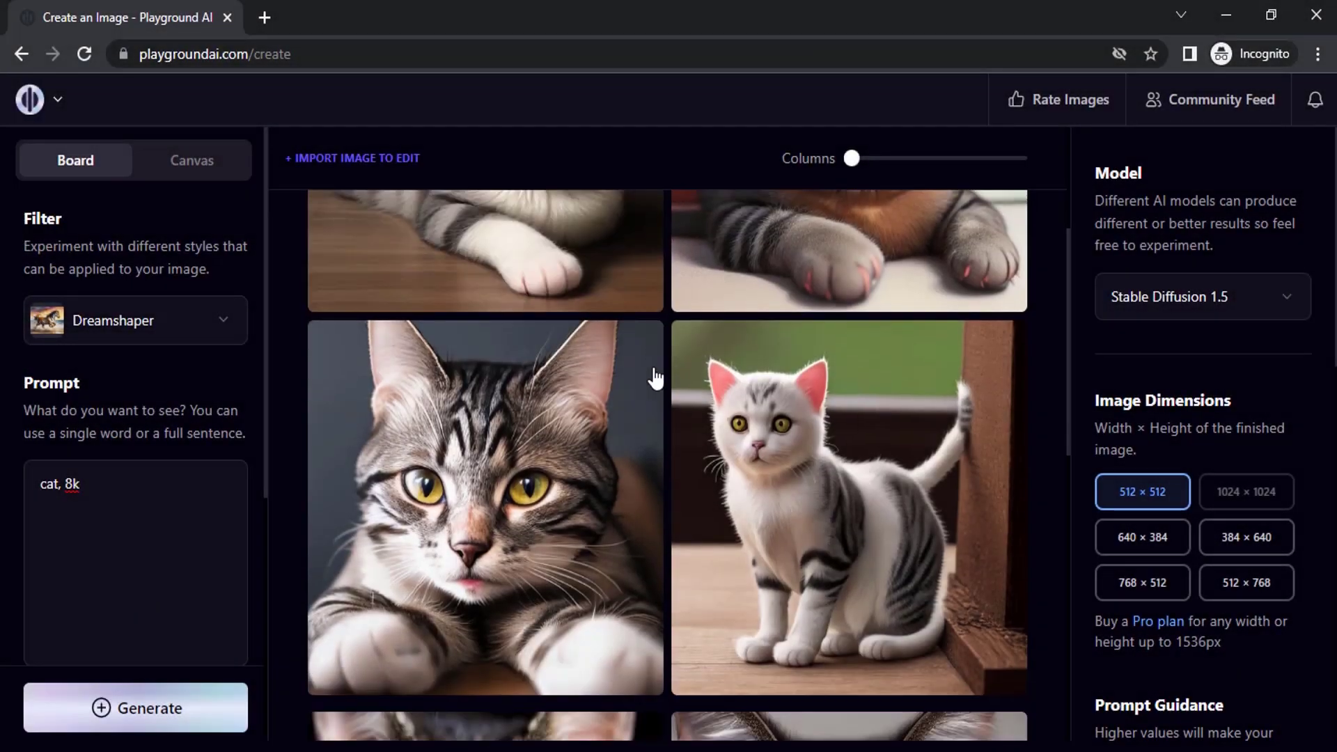
scroll(707, 514, "up", 5)
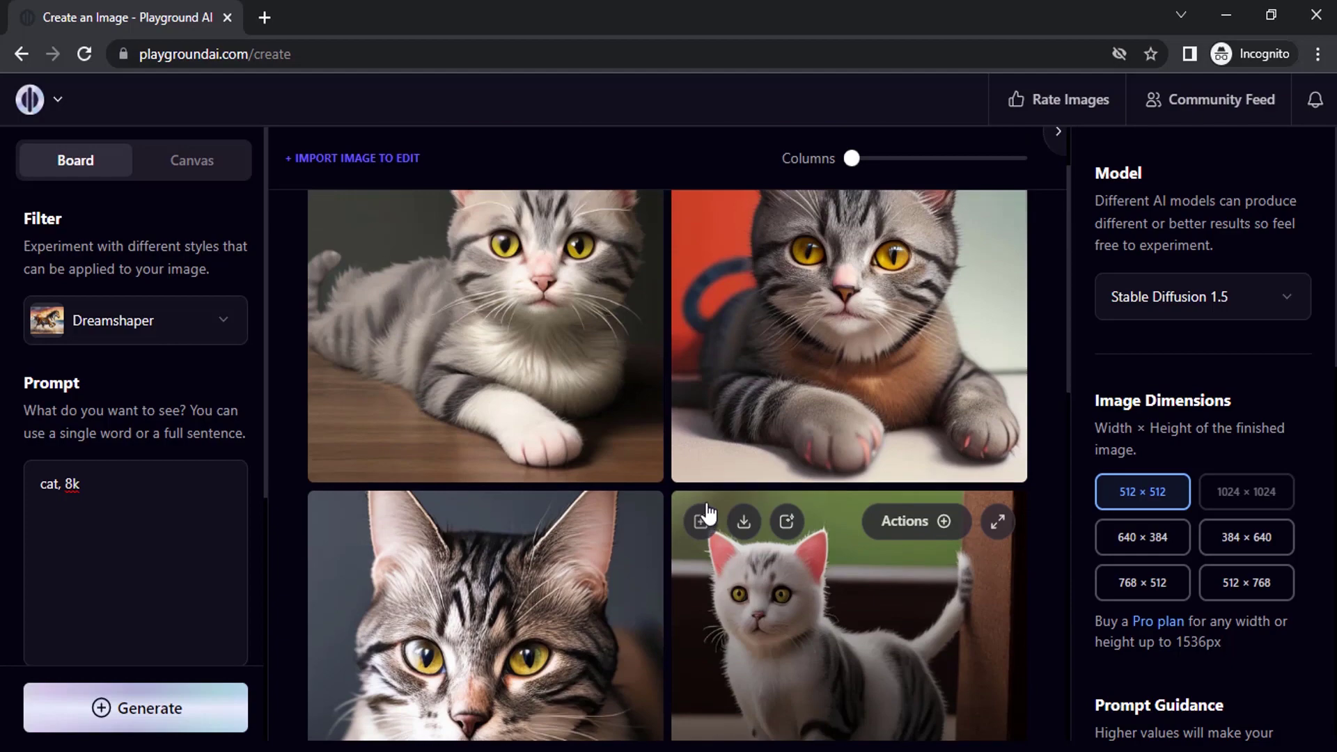
scroll(668, 507, "down", 5)
scroll(666, 528, "up", 10)
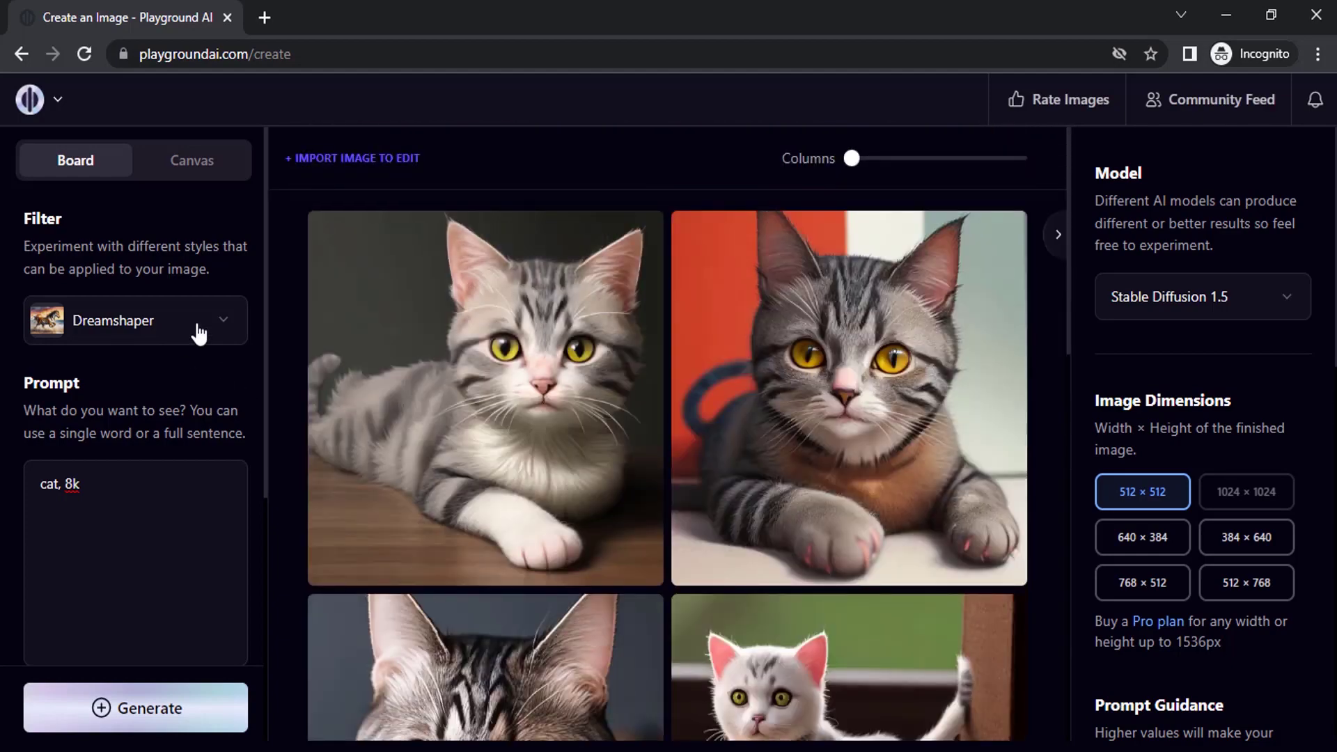
left_click(200, 333)
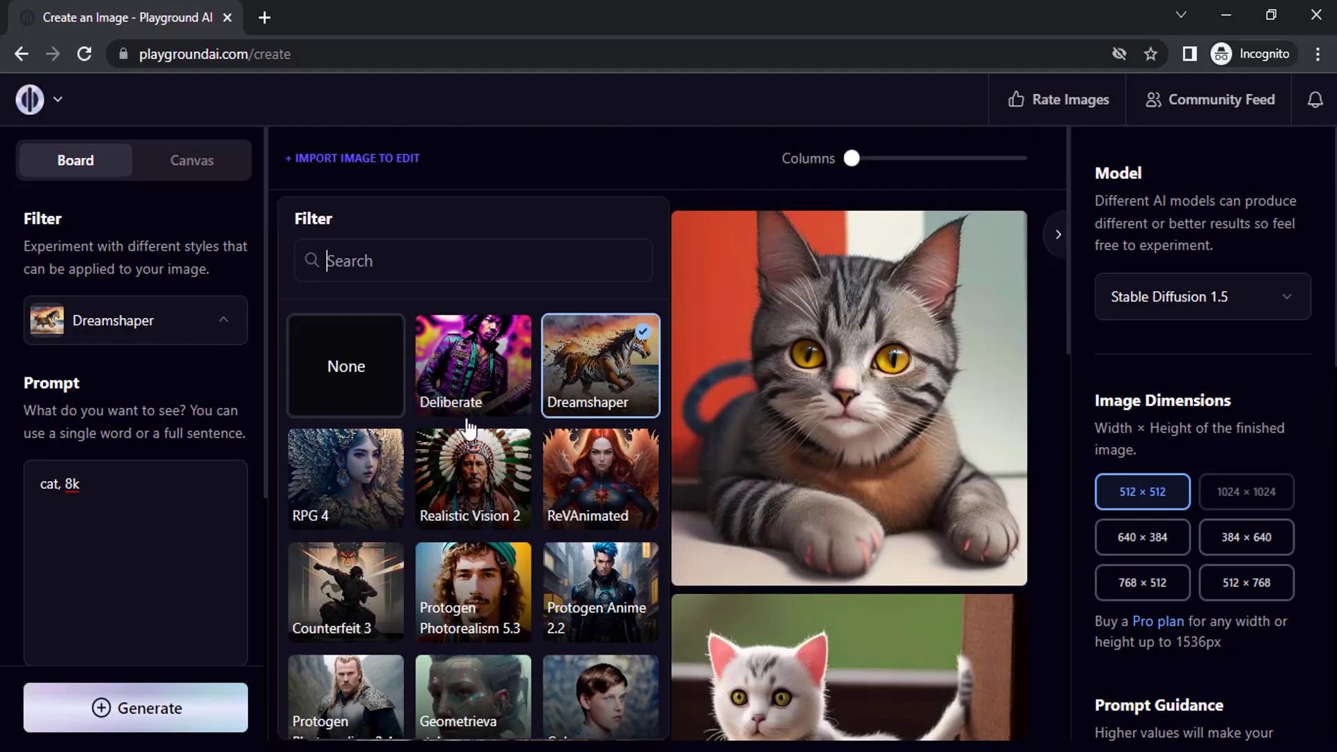
scroll(506, 502, "down", 3)
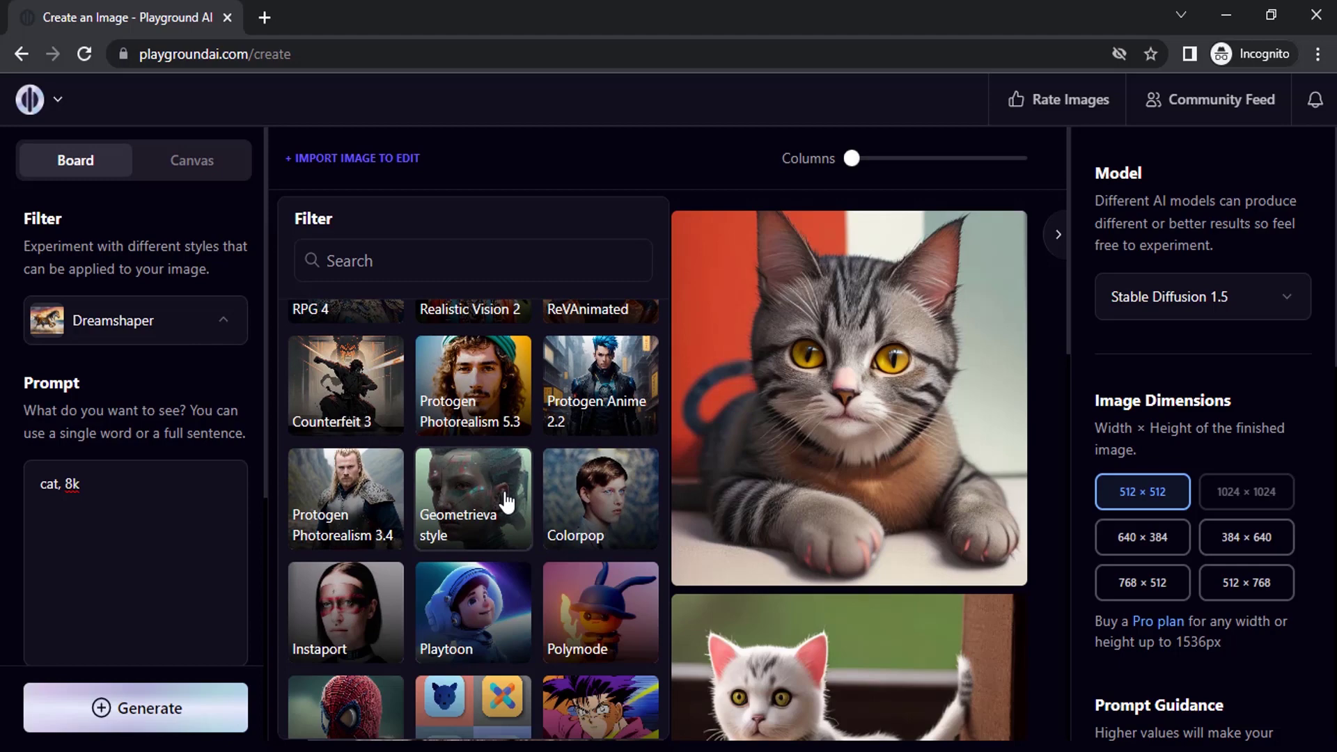
left_click(483, 617)
left_click(165, 718)
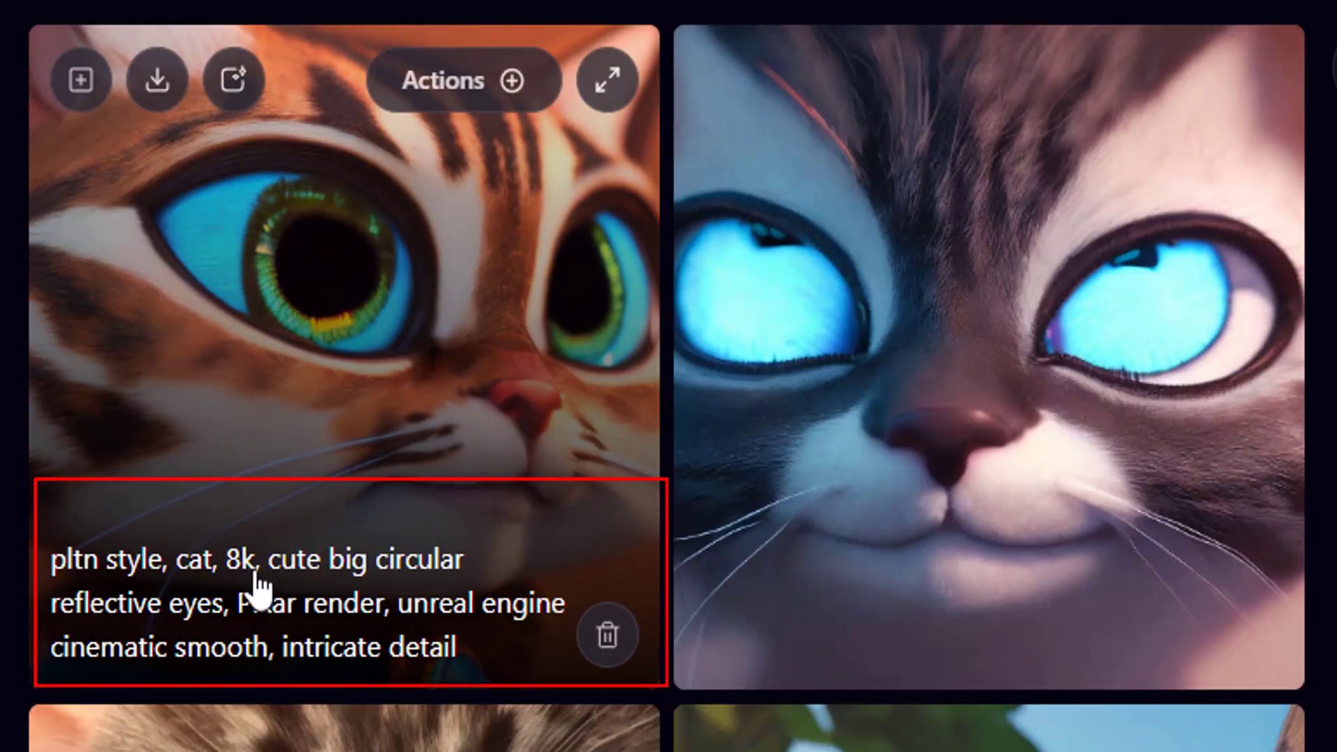
scroll(296, 599, "down", 5)
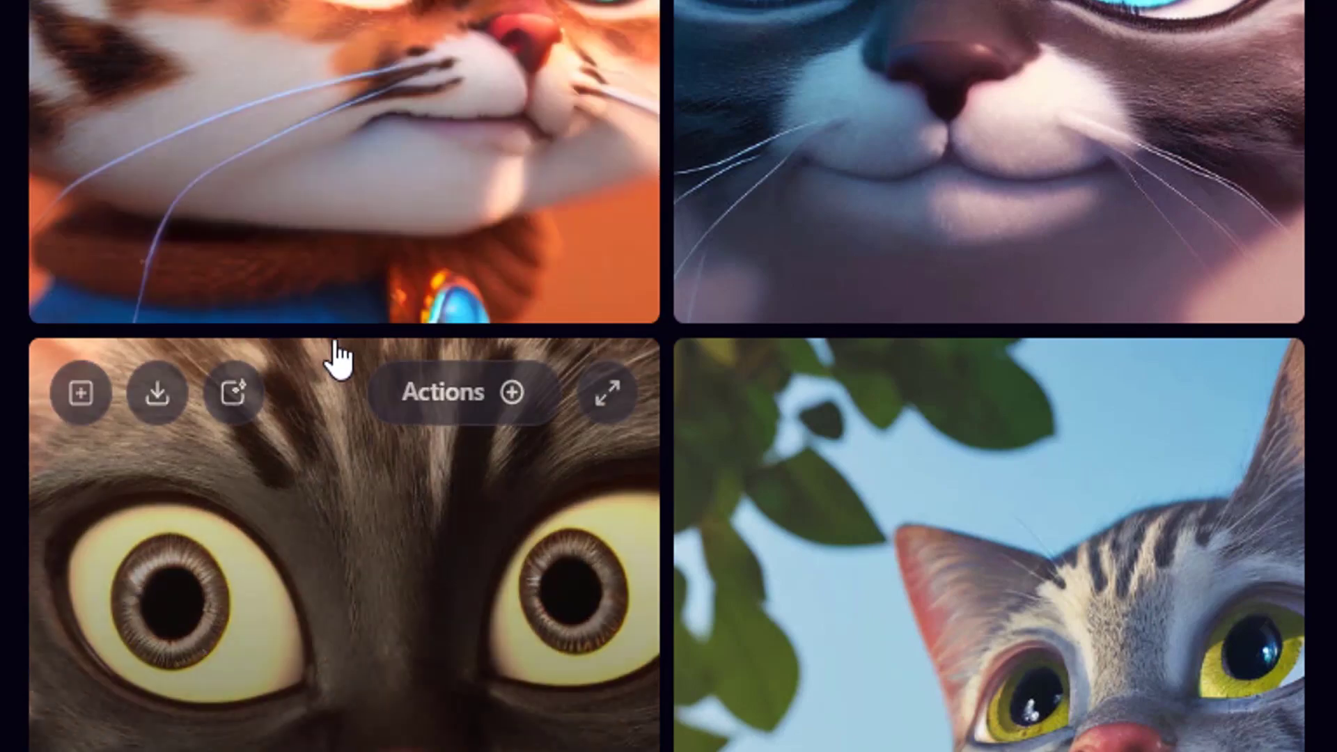
Look over the Playtoon cat images and compare them with the earlier set below
scroll(766, 355, "down", 2)
scroll(865, 433, "up", 4)
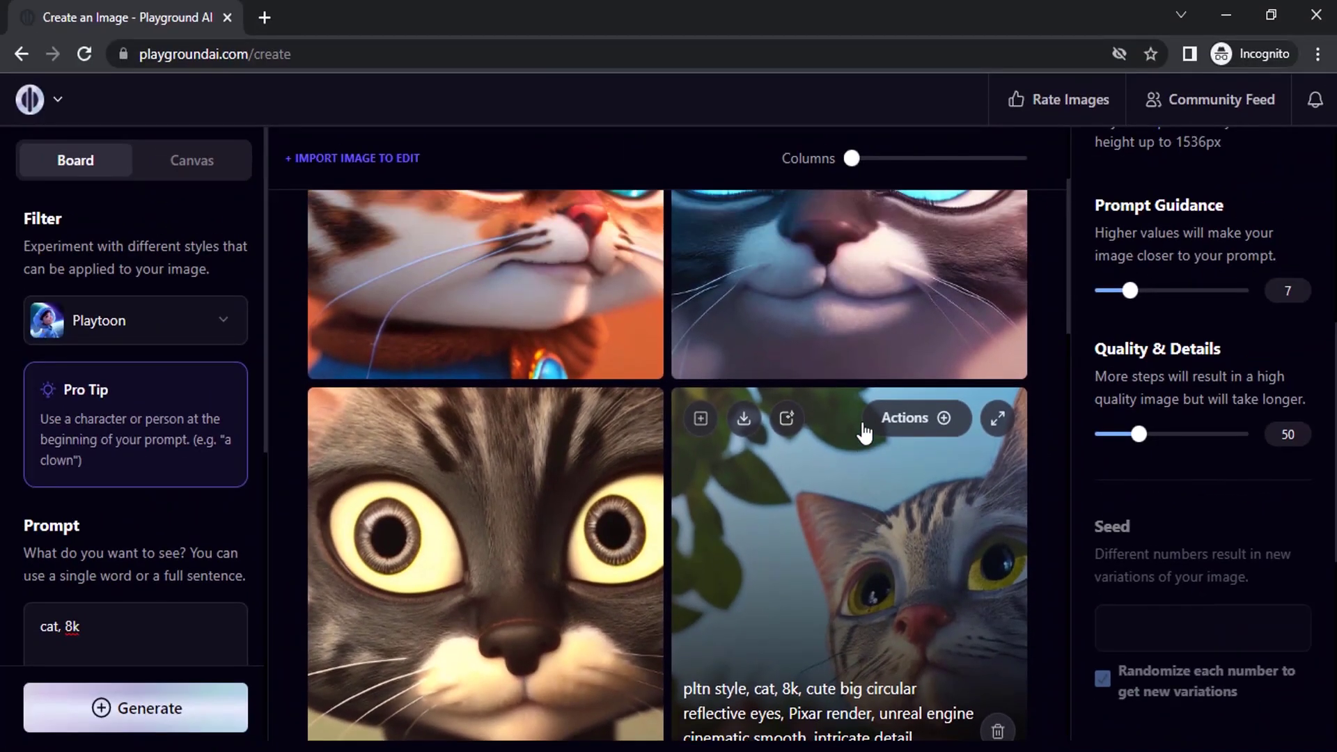
scroll(812, 418, "down", 6)
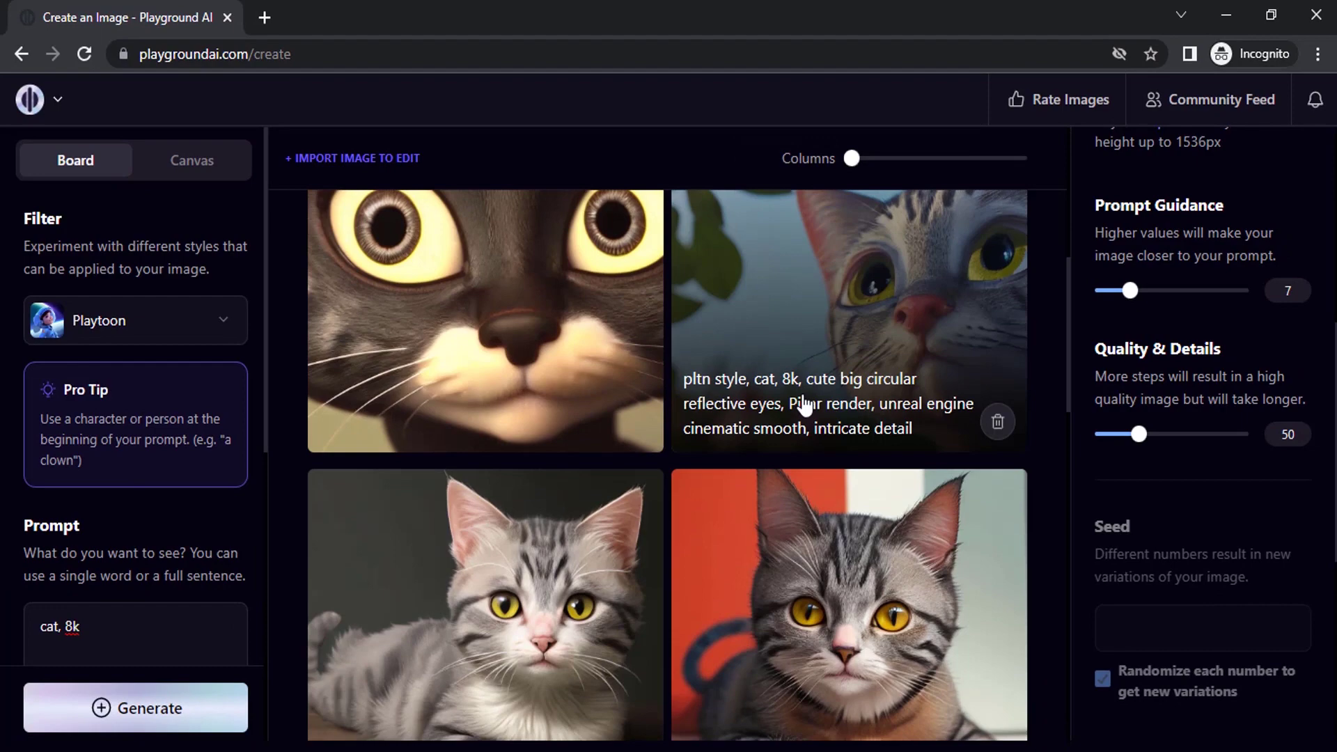
scroll(801, 394, "up", 4)
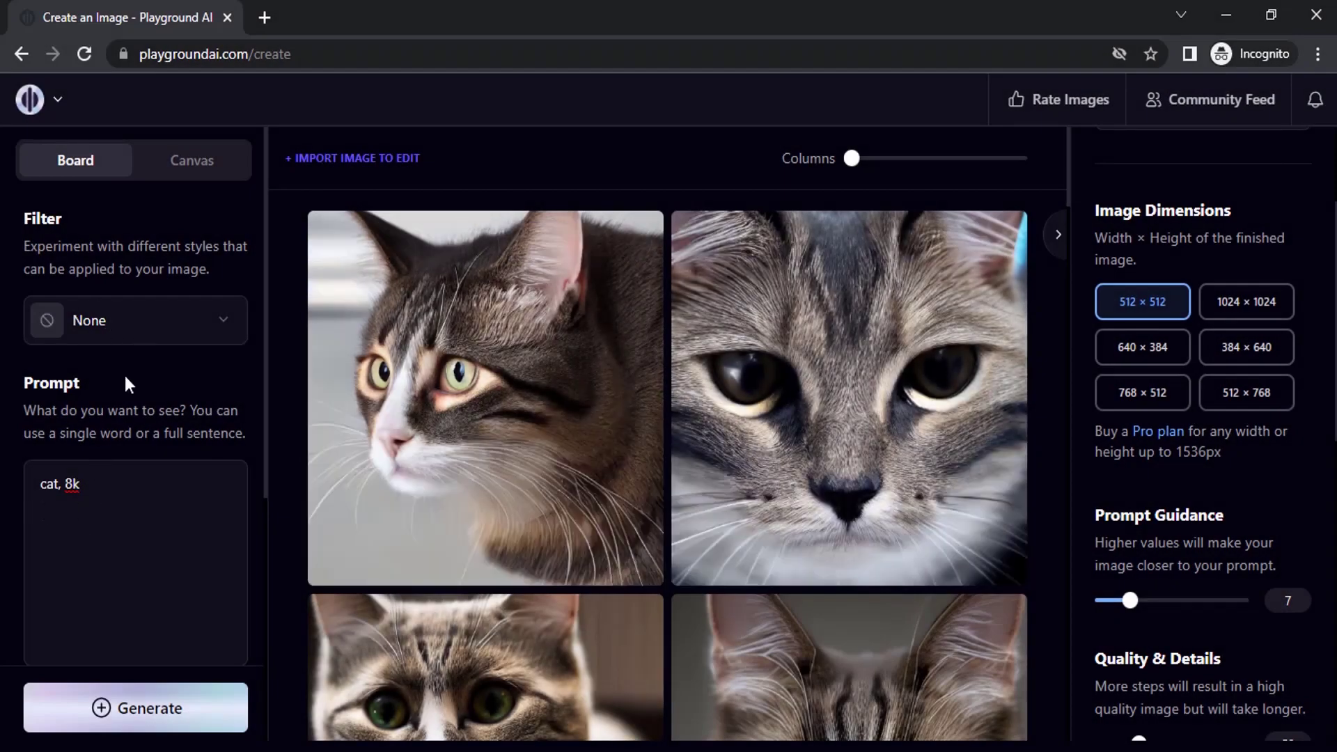
Turn on Exclude From Image, enter "brown color" as the detail to leave out and generate the cats again
scroll(125, 384, "down", 4)
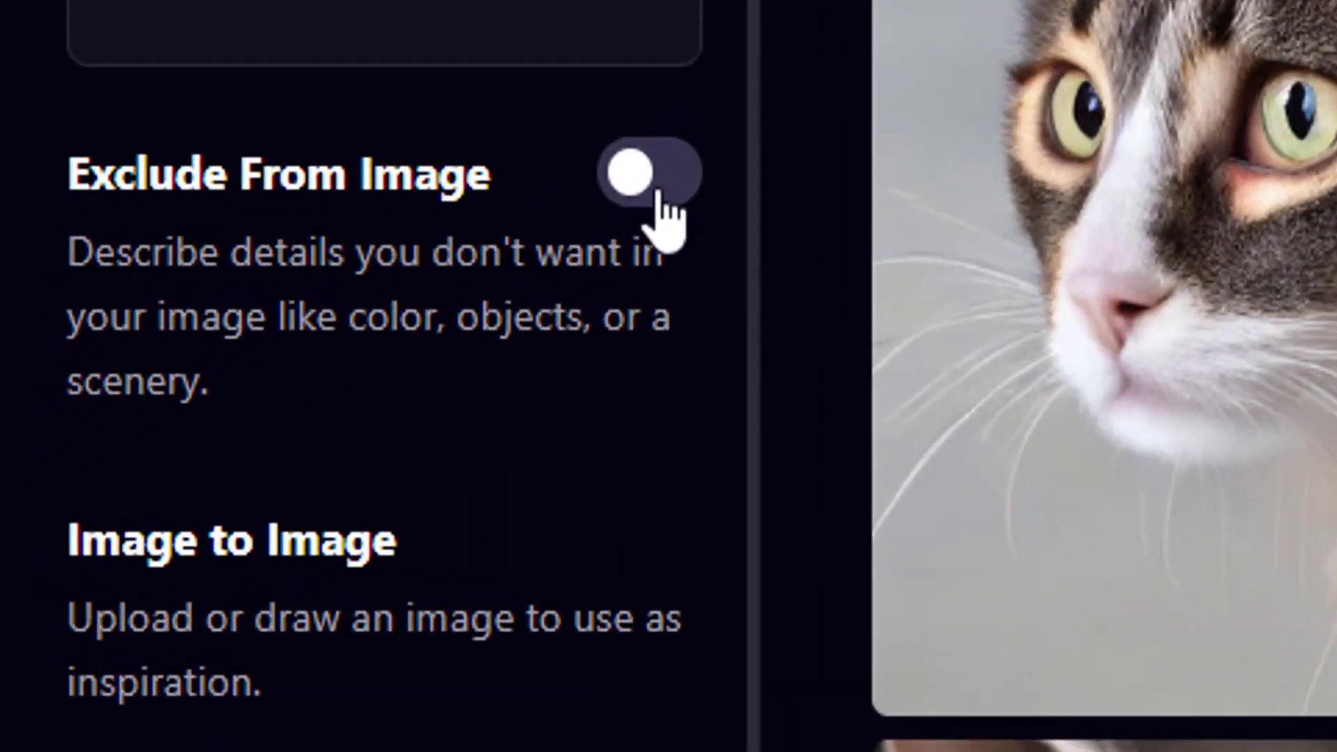
left_click(668, 216)
scroll(1066, 429, "down", 4)
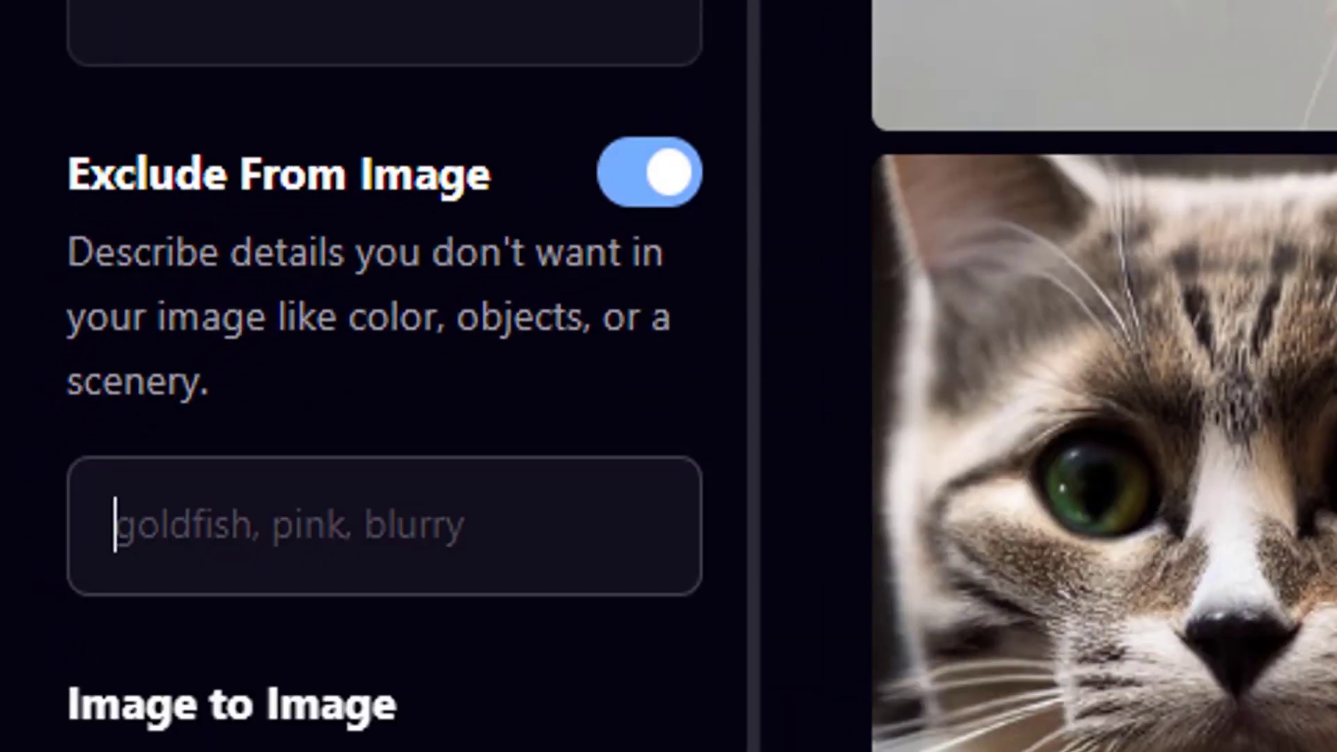
left_click(646, 537)
type("brow")
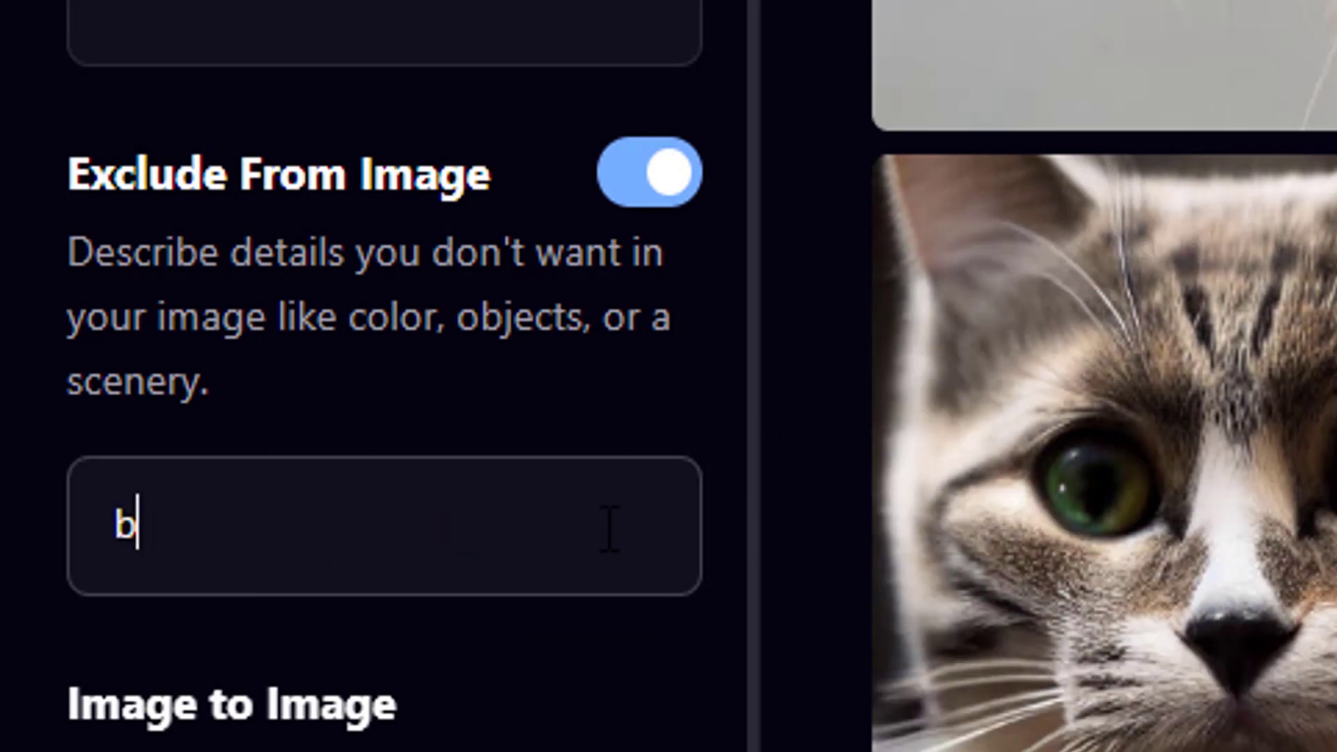
type("n color")
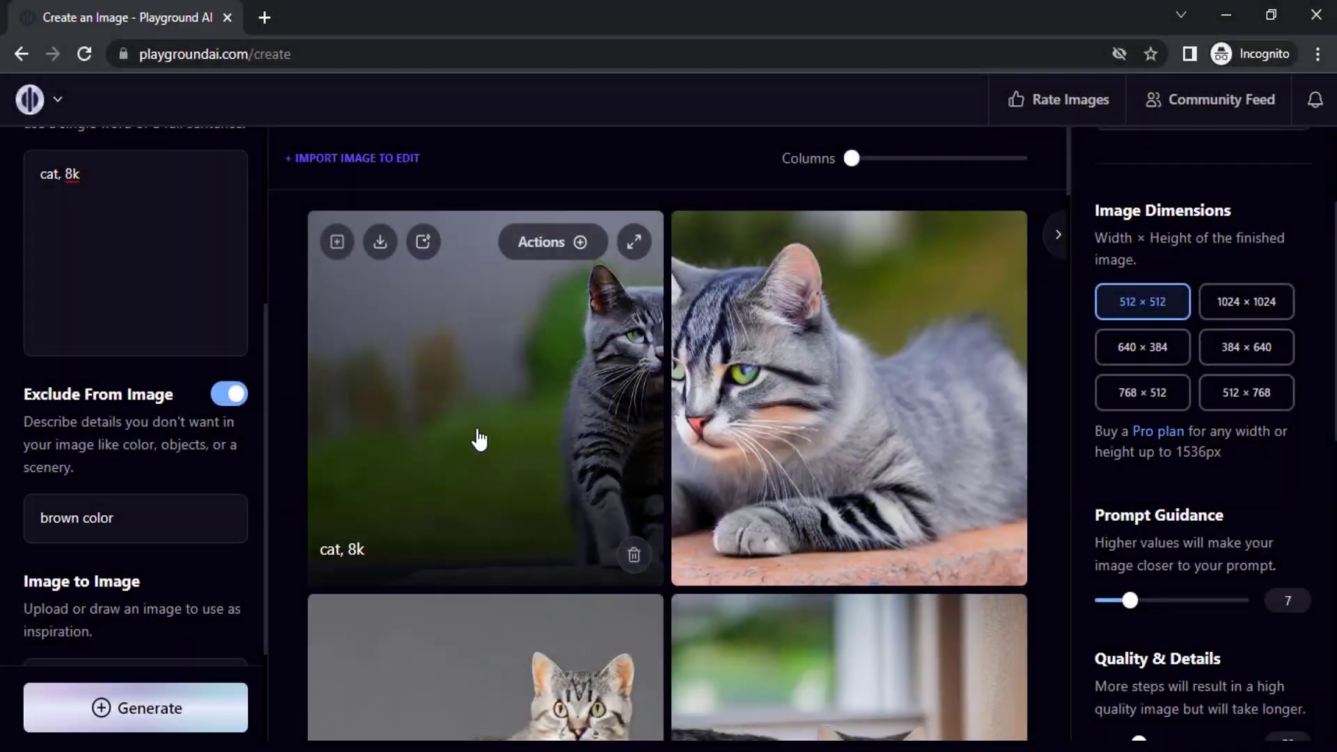
Add "grey color" to the excluded details, generate another set of cats and look over the results
scroll(869, 411, "down", 3)
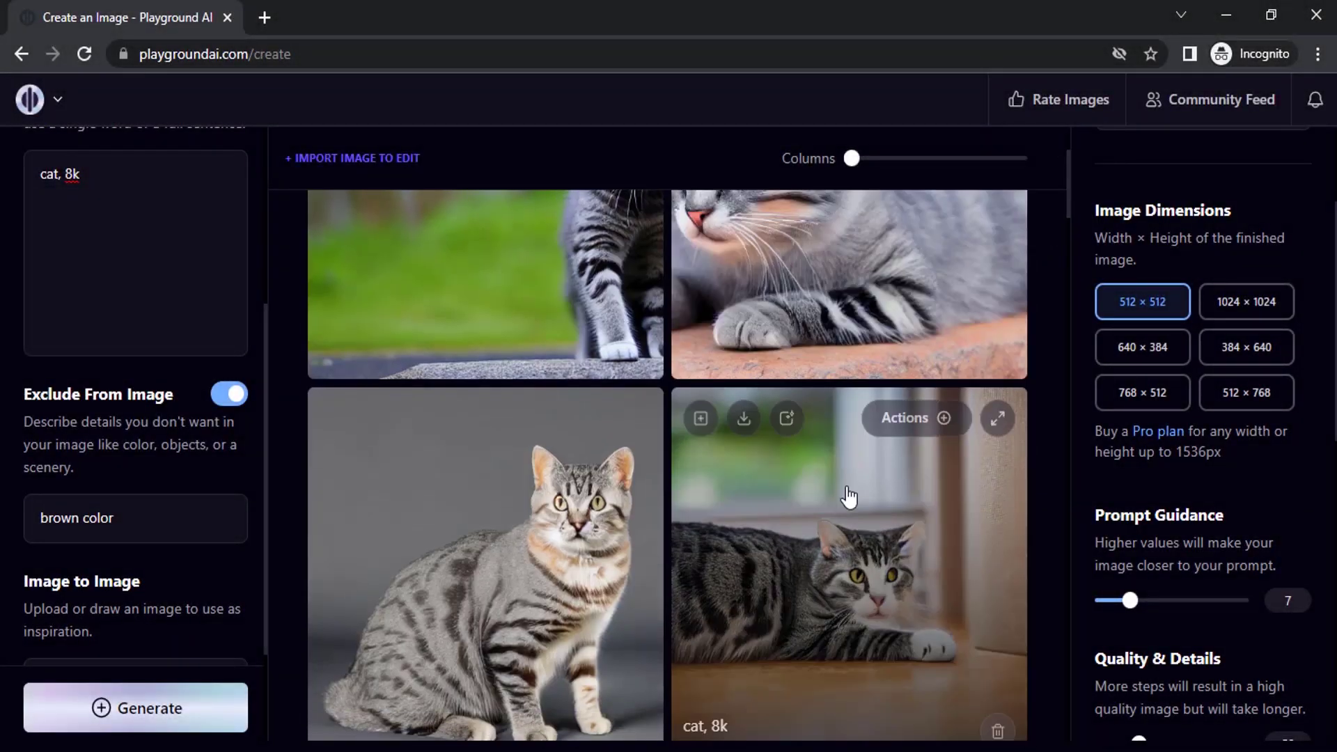
scroll(819, 532, "up", 3)
left_click(180, 527)
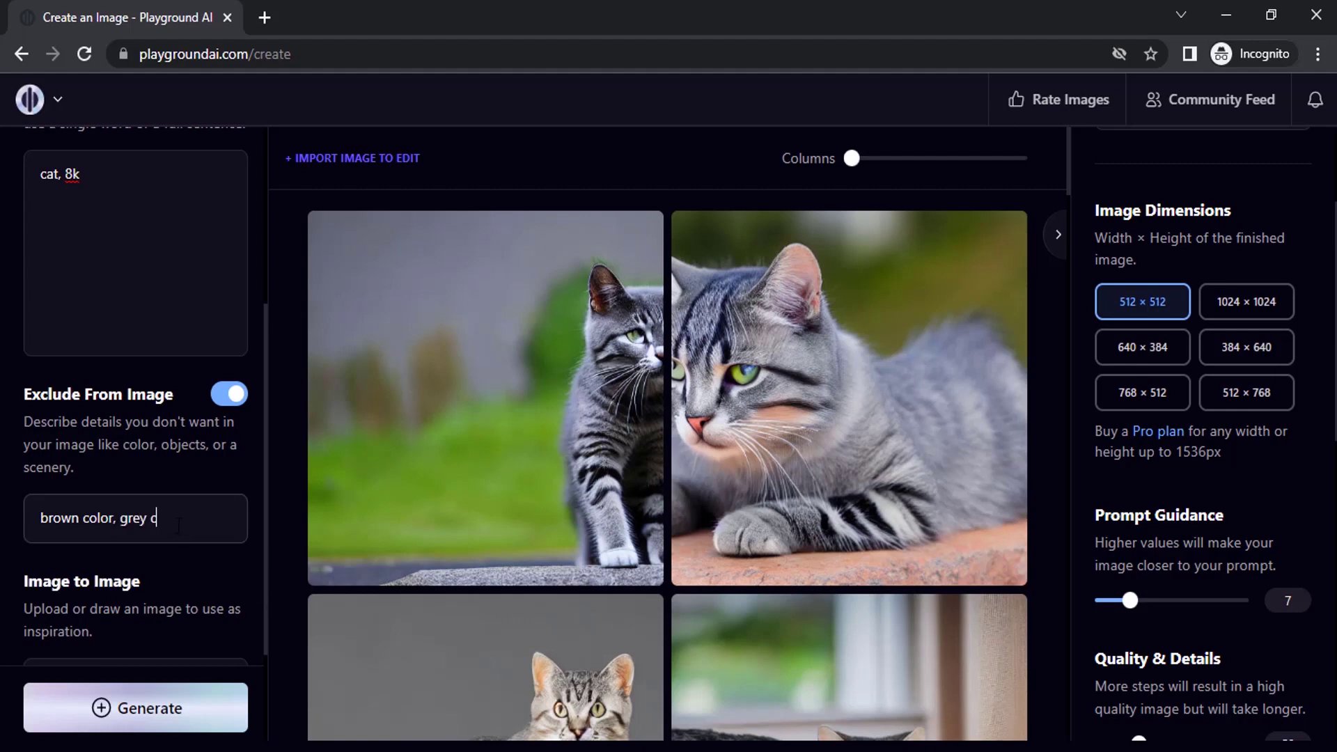
left_click(174, 705)
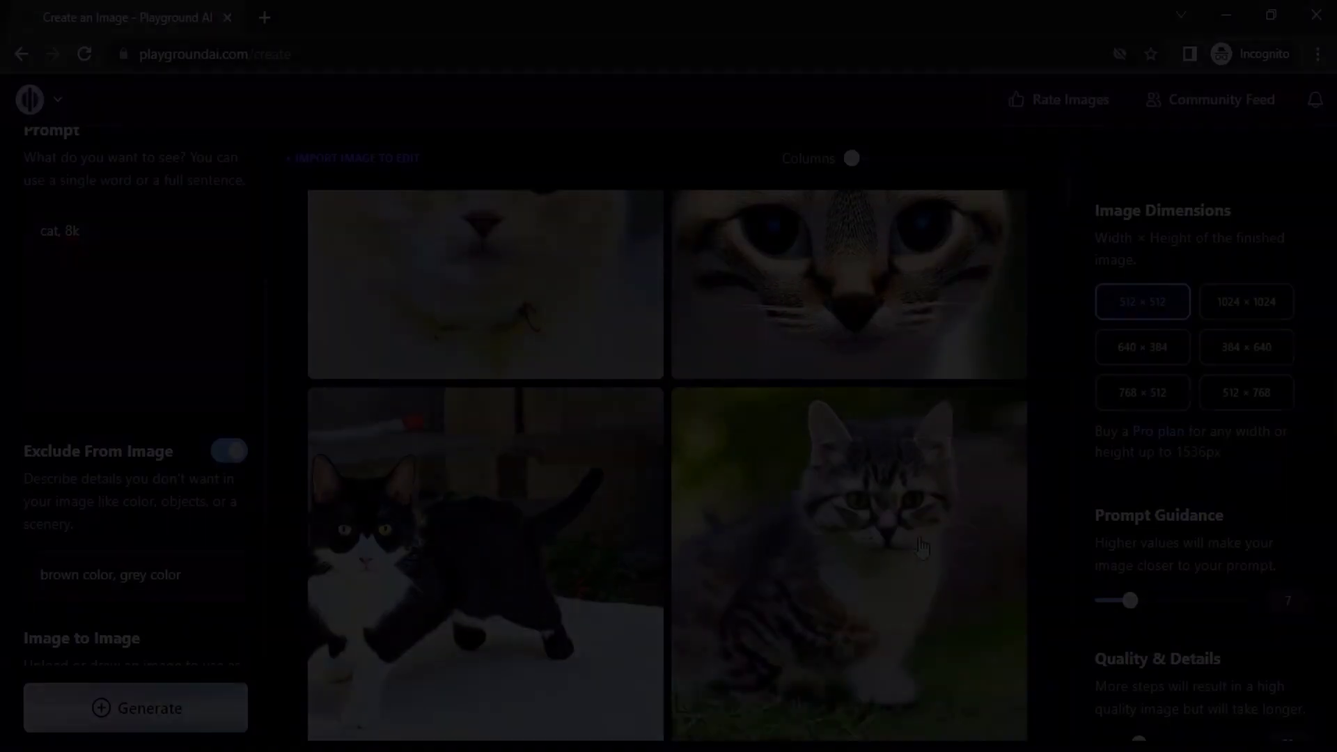
scroll(871, 587, "up", 1)
scroll(457, 337, "up", 2)
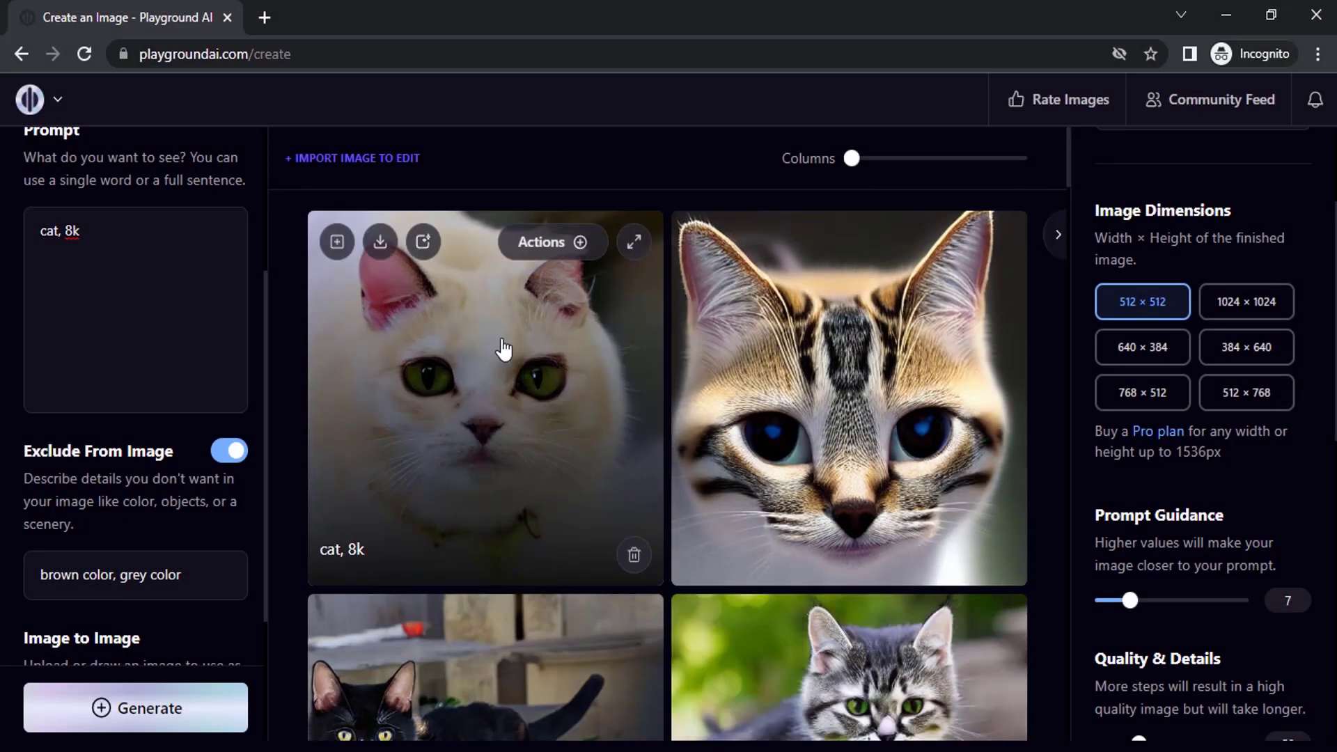
scroll(502, 352, "down", 2)
scroll(669, 488, "up", 3)
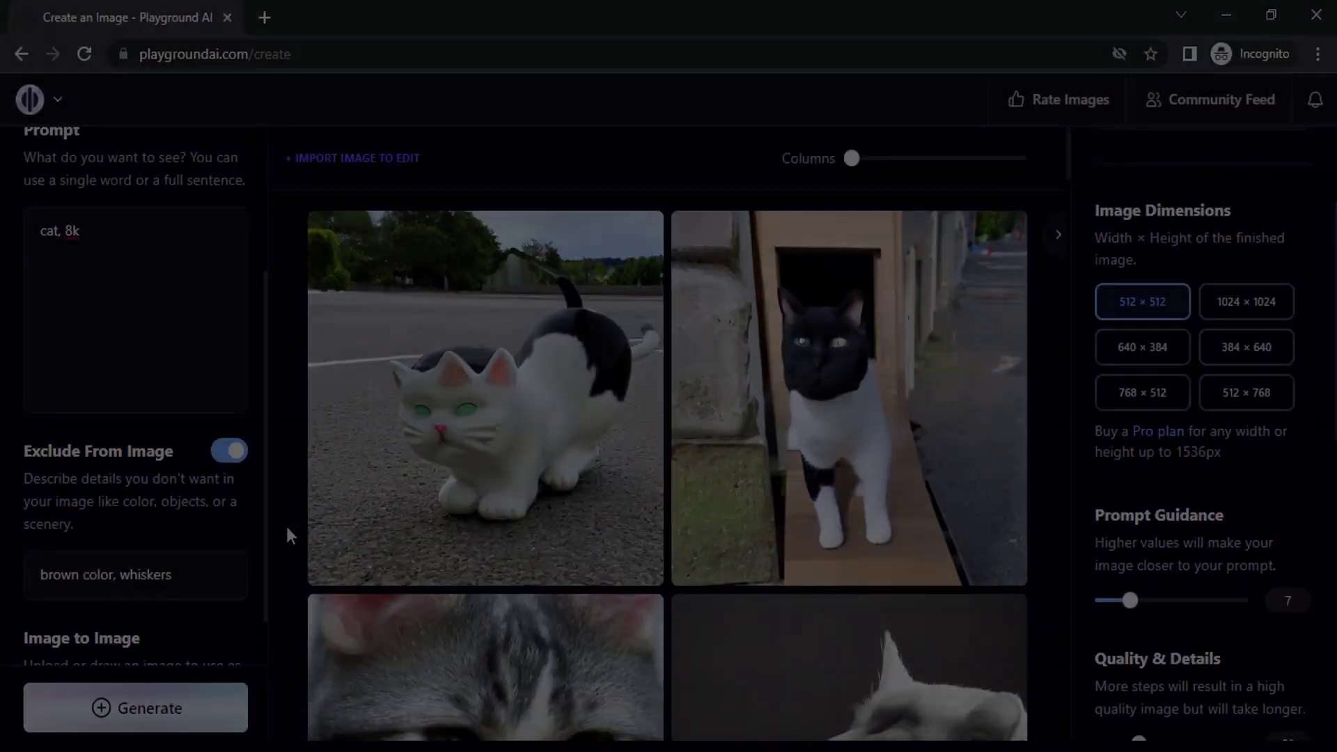
Replace "grey color" with "whiskers" in the excluded details, generate again and look over the cats
key("ctrl+shift+Left")
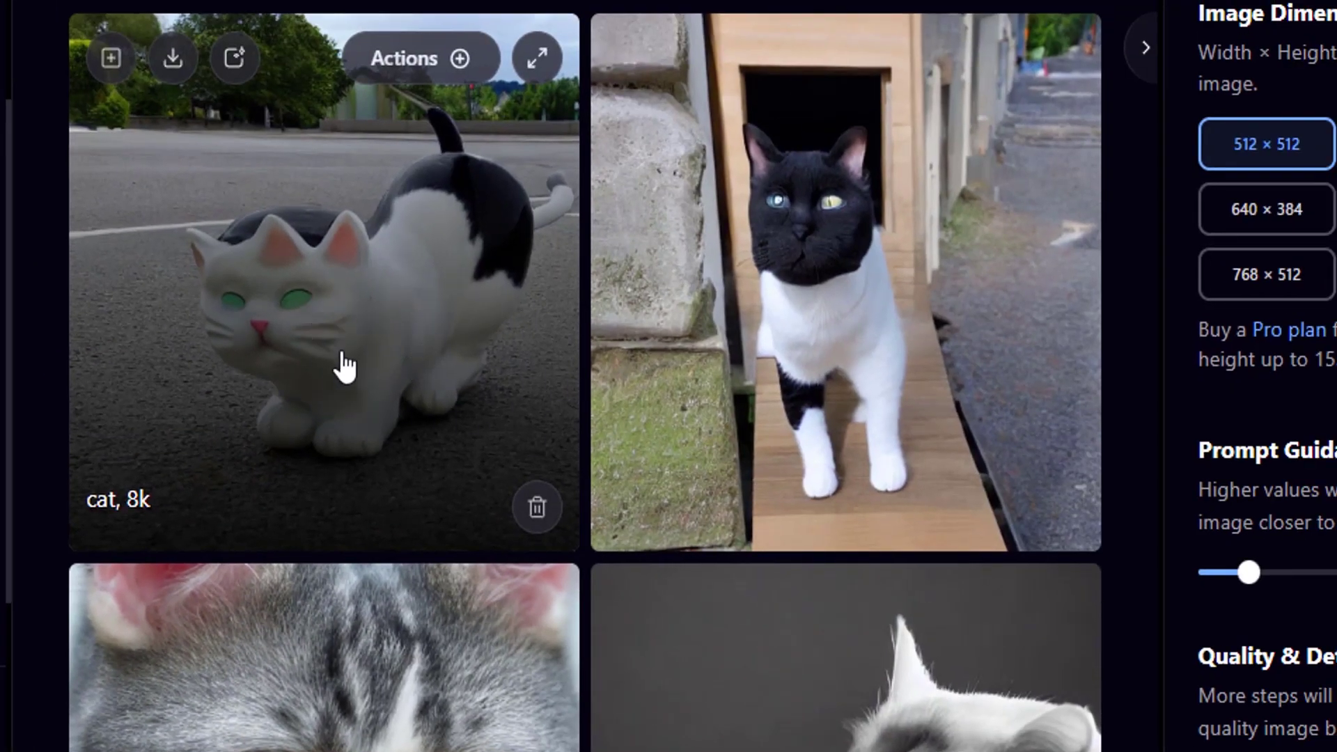
scroll(809, 299, "down", 3)
scroll(603, 290, "up", 3)
scroll(397, 478, "down", 4)
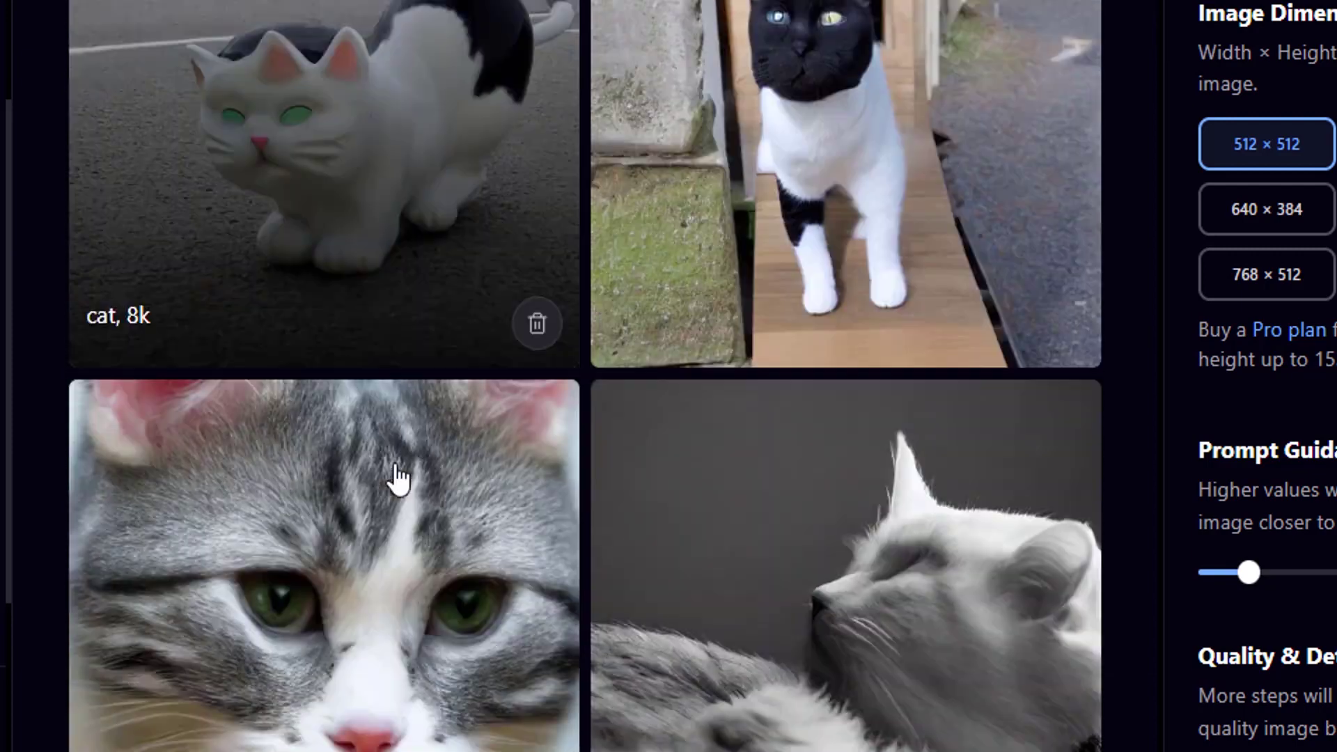
scroll(728, 446, "up", 3)
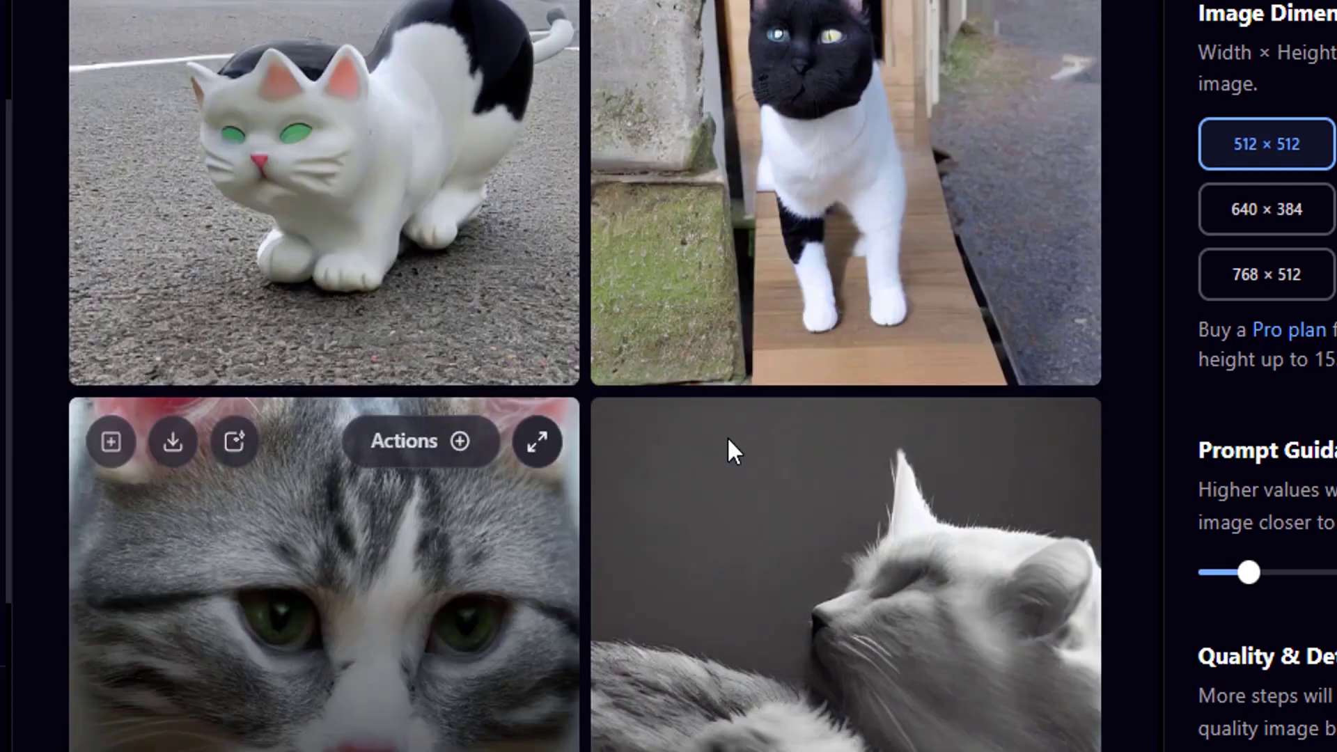
scroll(797, 441, "up", 1)
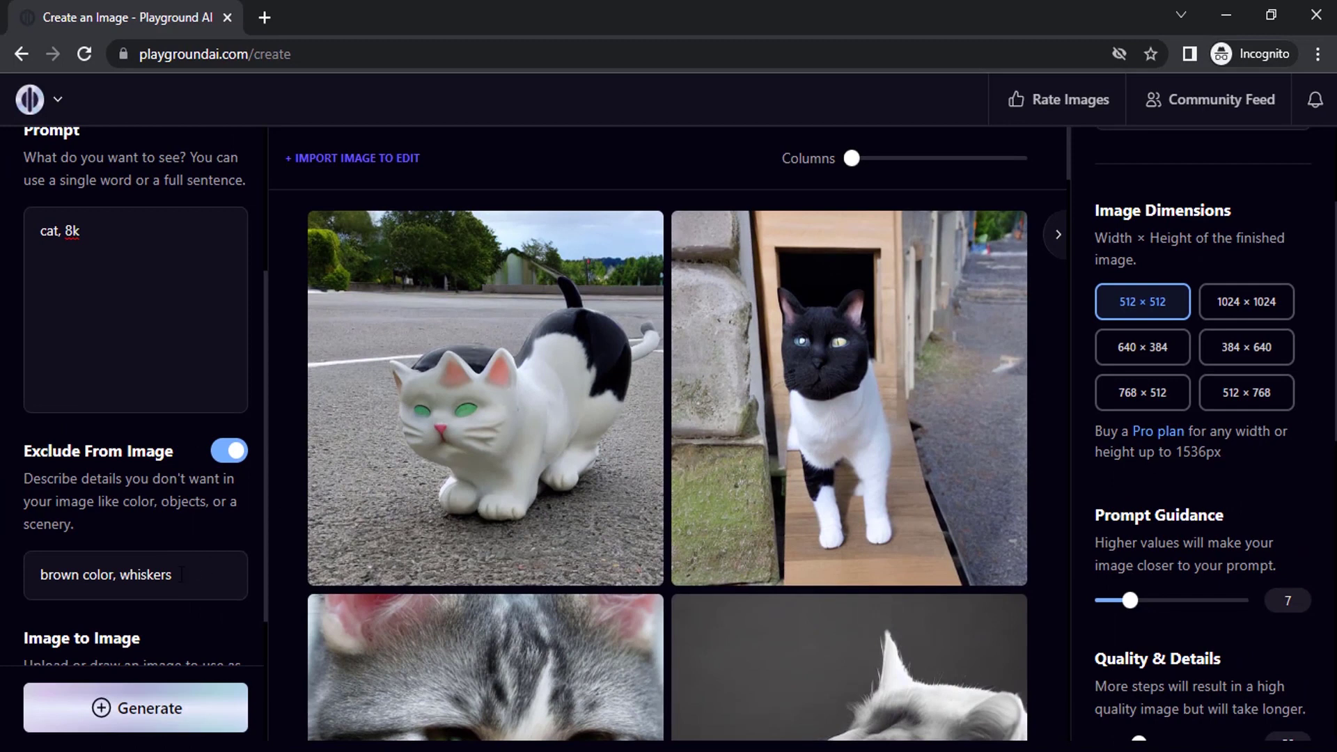
Upload man-gd57e7d954_1920.jpg as the Image to Image reference
scroll(117, 473, "down", 3)
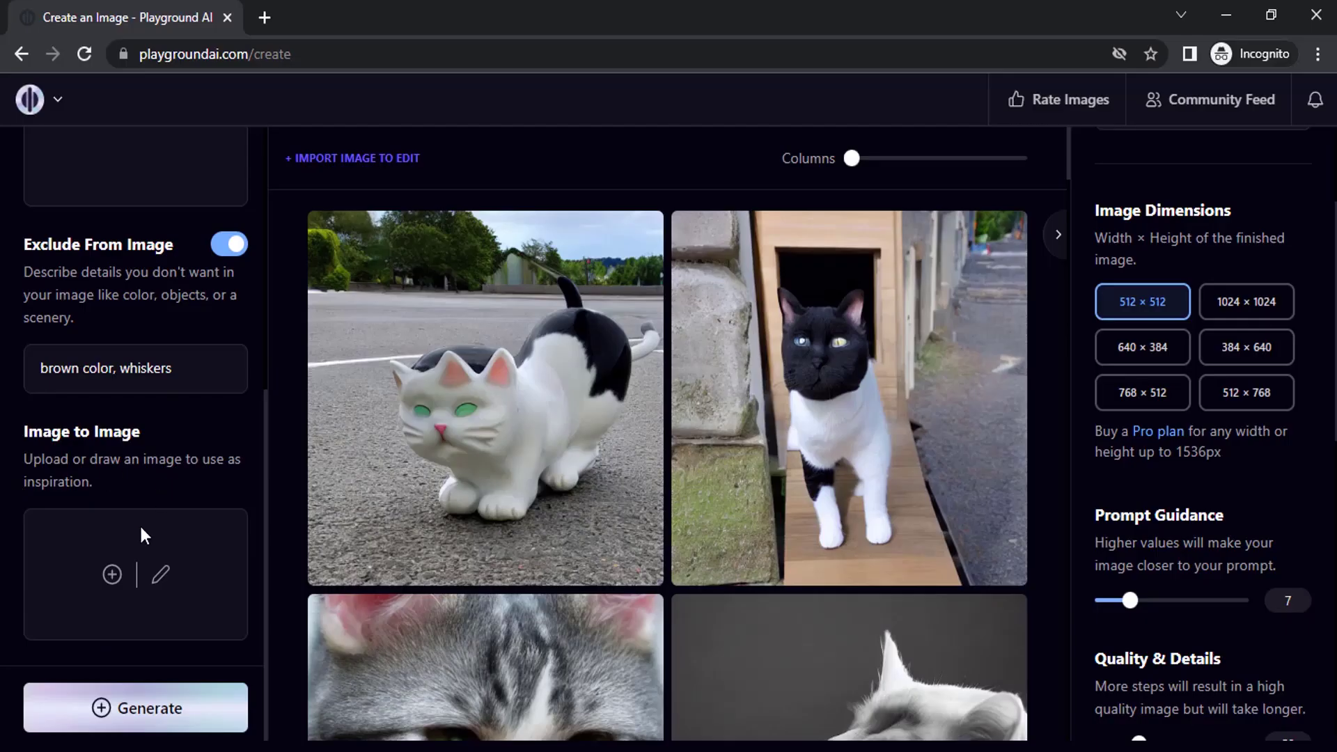
left_click(112, 578)
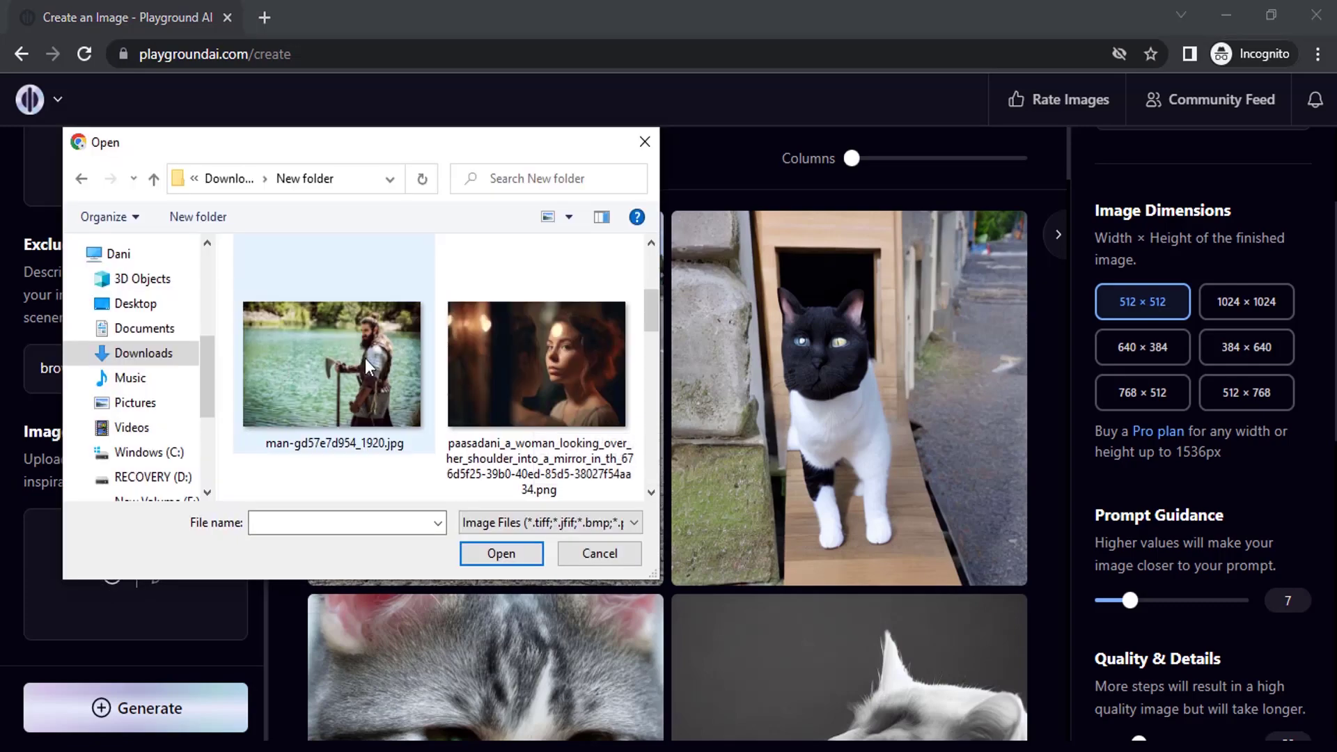
double_click(387, 357)
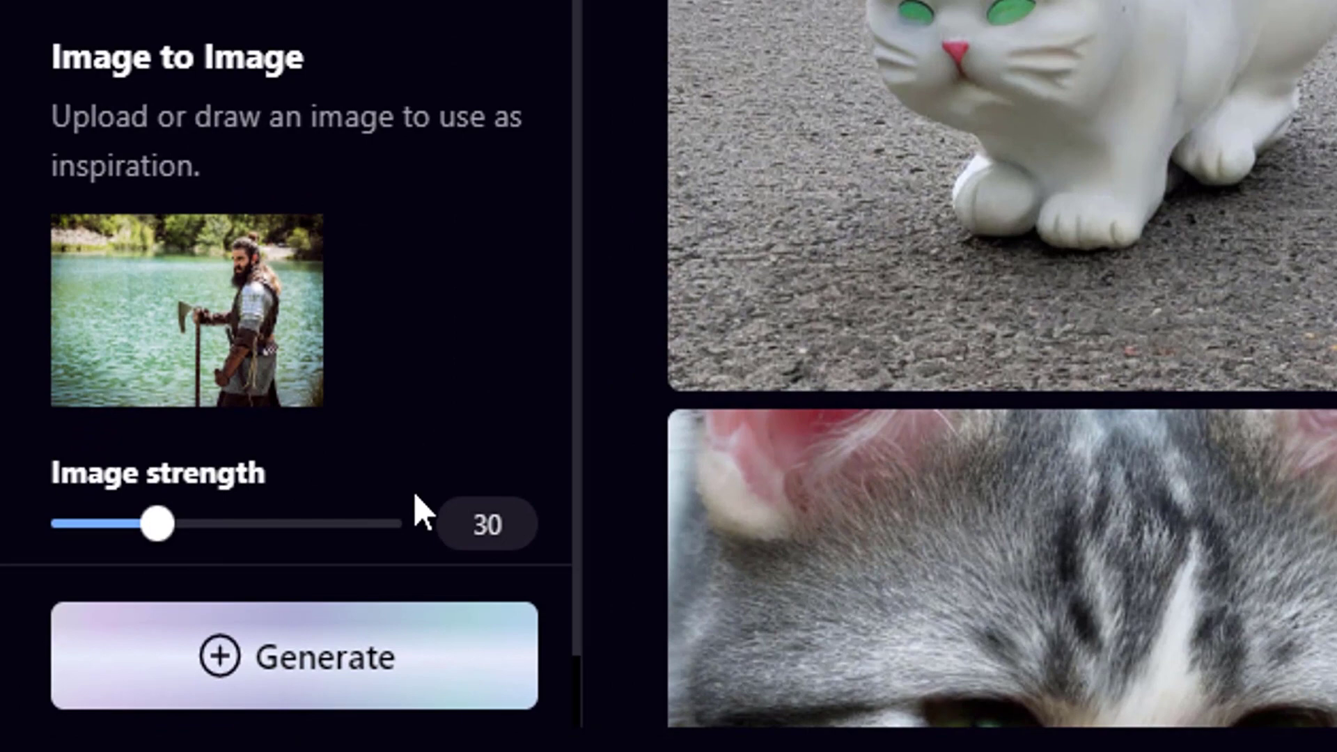
Replace the prompt with "viking standing near the lake" and generate images from the uploaded reference
scroll(557, 212, "up", 6)
scroll(251, 81, "up", 5)
triple_click(137, 221)
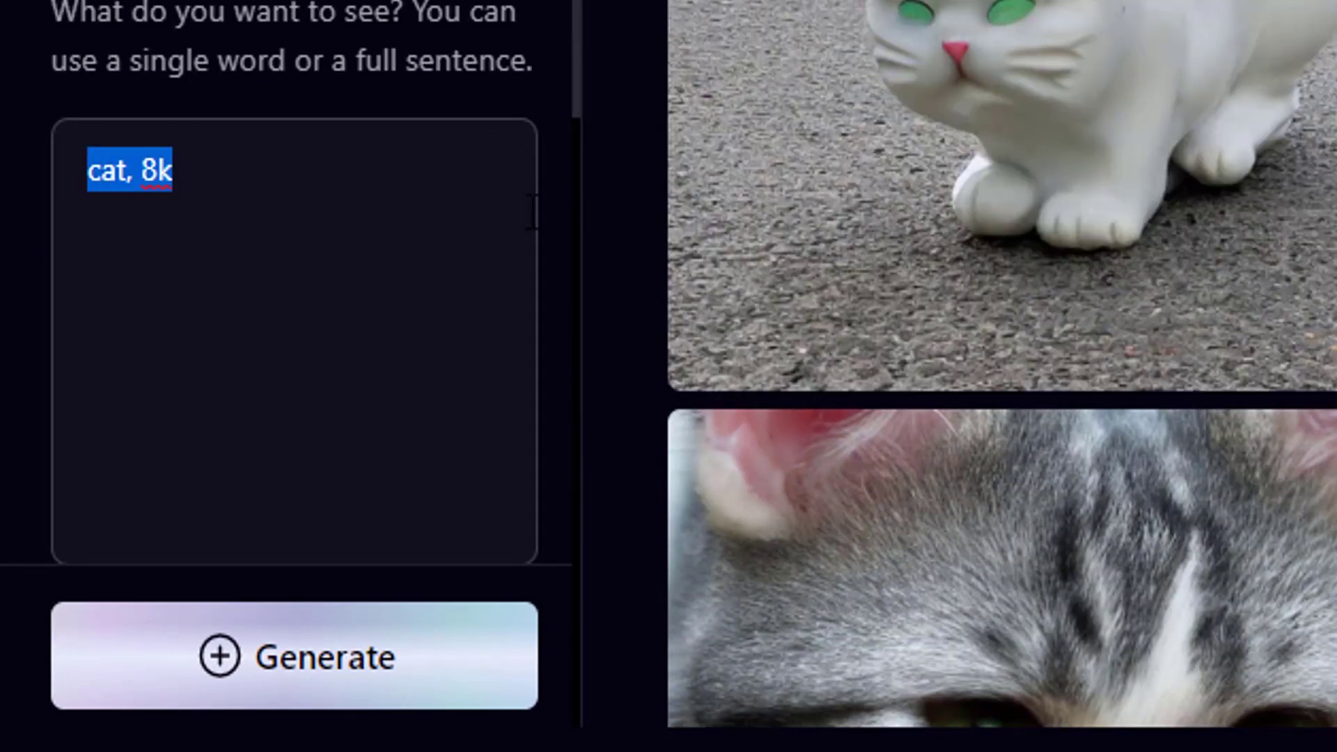
scroll(362, 342, "down", 10)
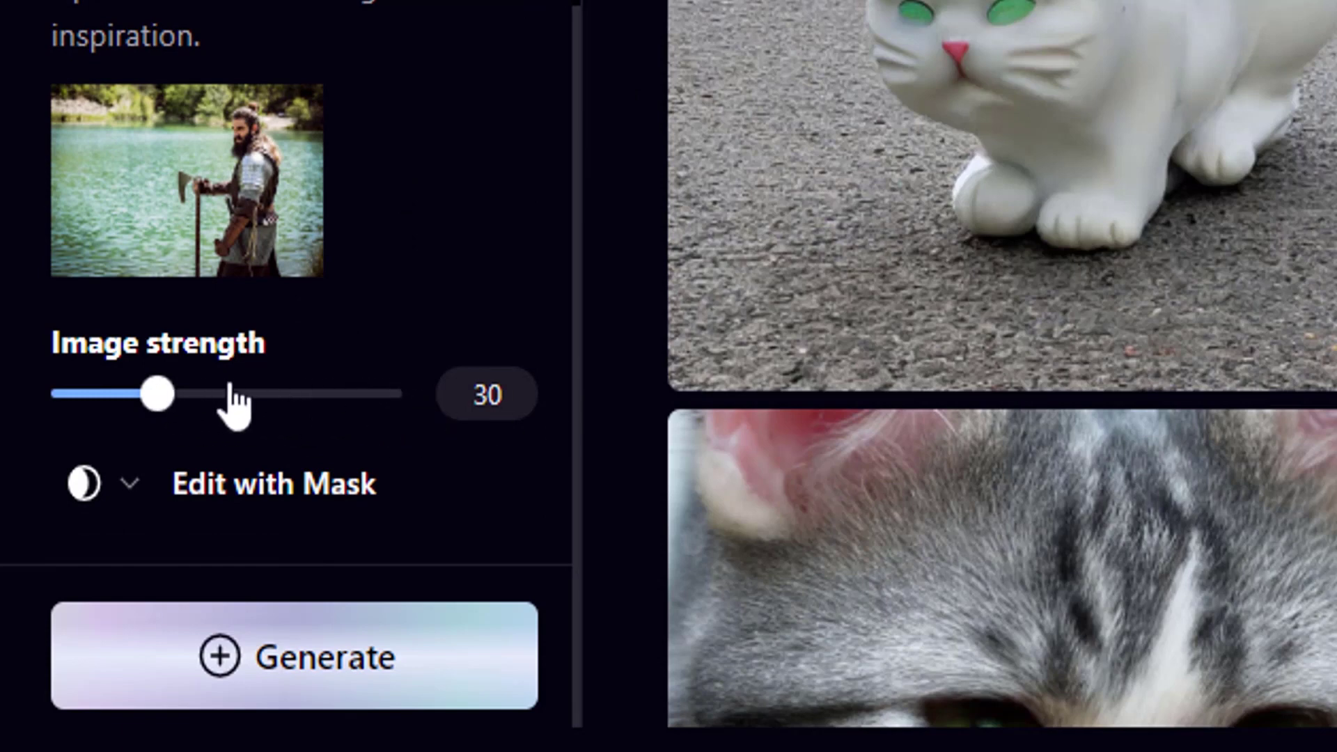
scroll(537, 298, "up", 10)
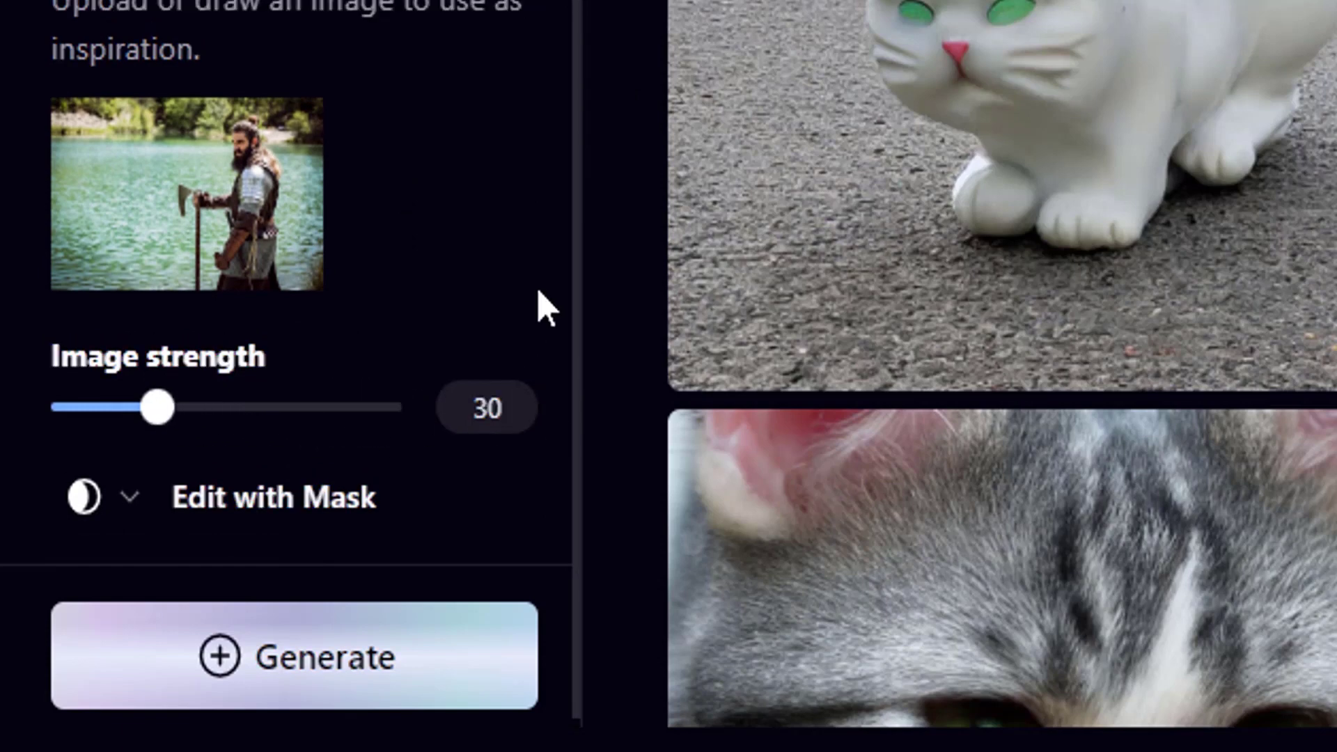
triple_click(431, 264)
key("BackSpace")
type("viking standing near the lake")
left_click(410, 696)
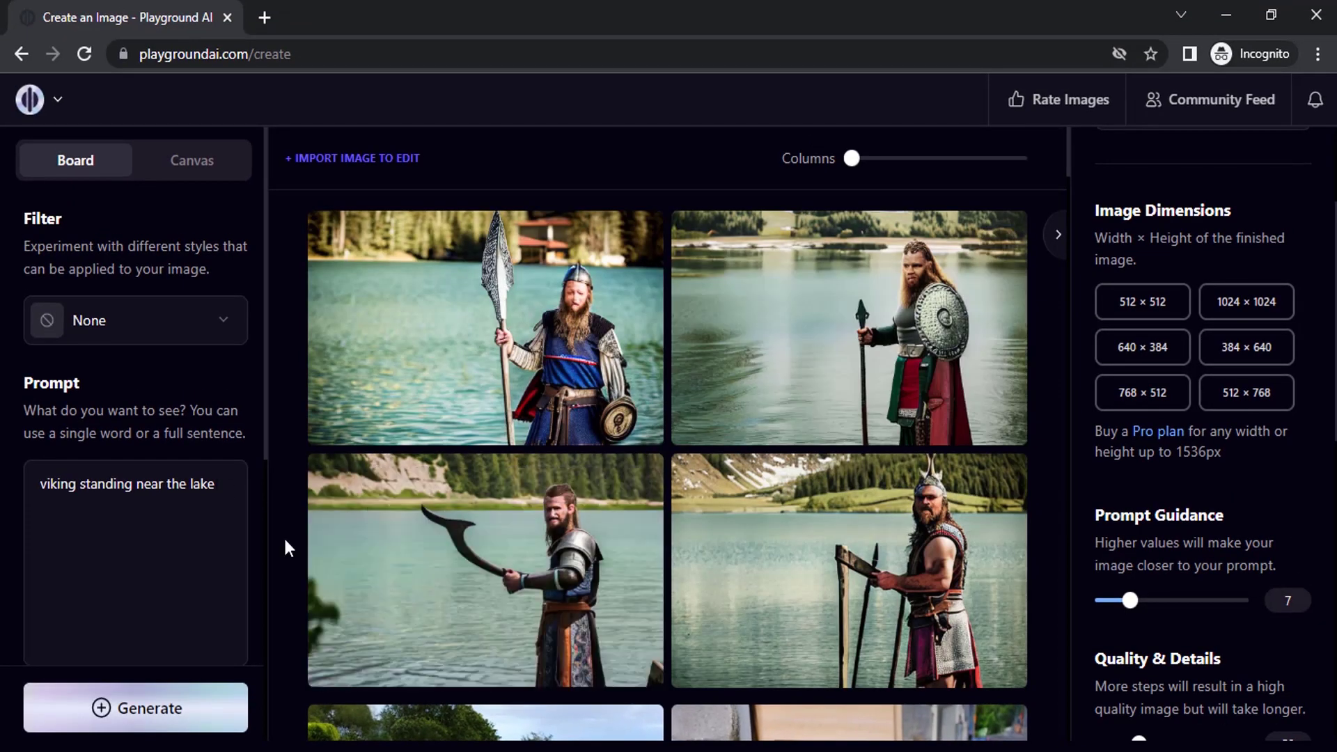
Raise the reference's image strength to 70 and generate the viking images again
scroll(222, 533, "down", 2)
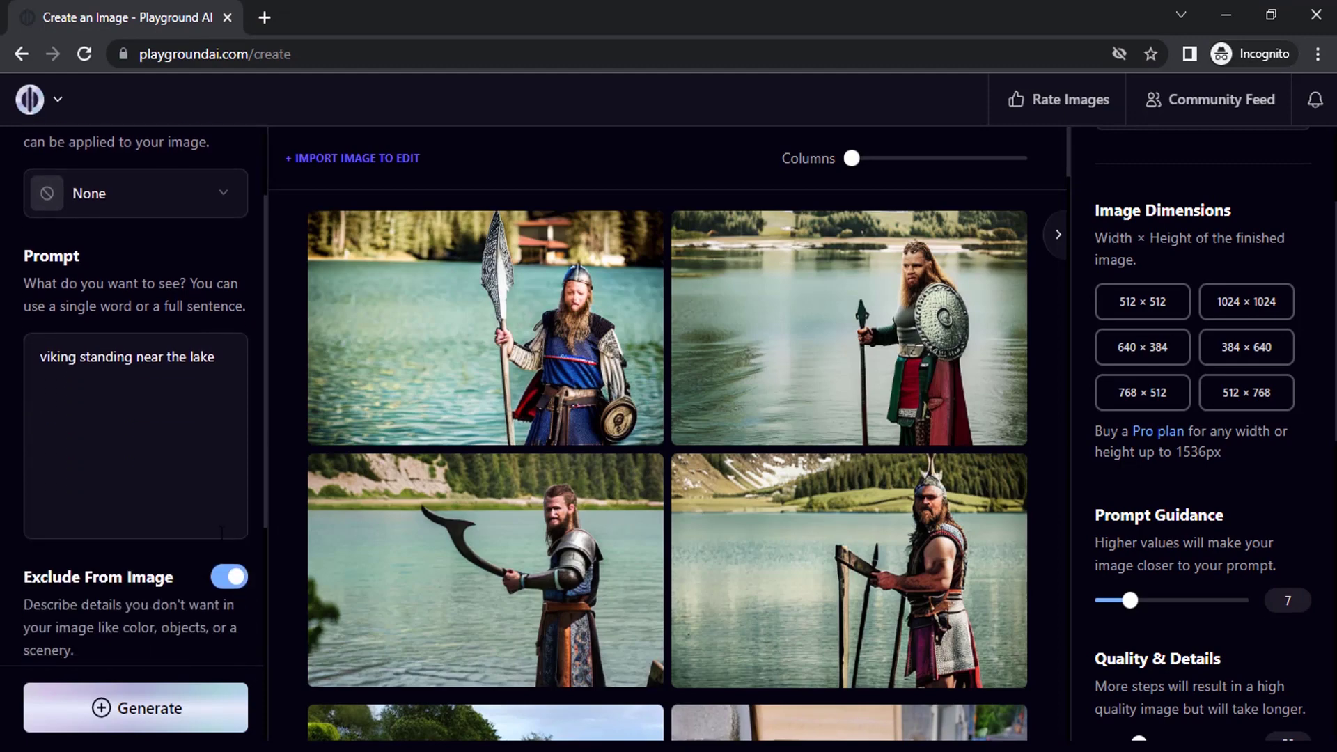
scroll(222, 533, "down", 5)
mouse_move(132, 486)
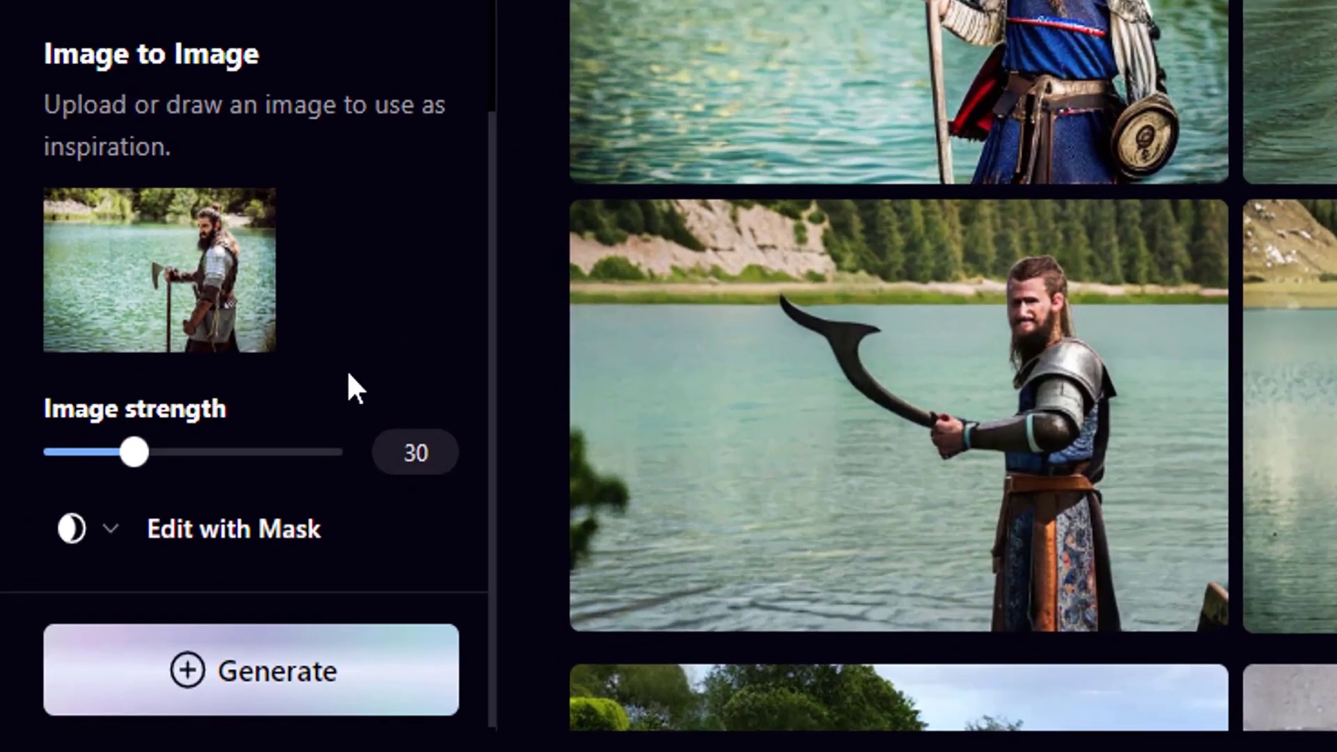
left_click_drag(136, 443, 260, 454)
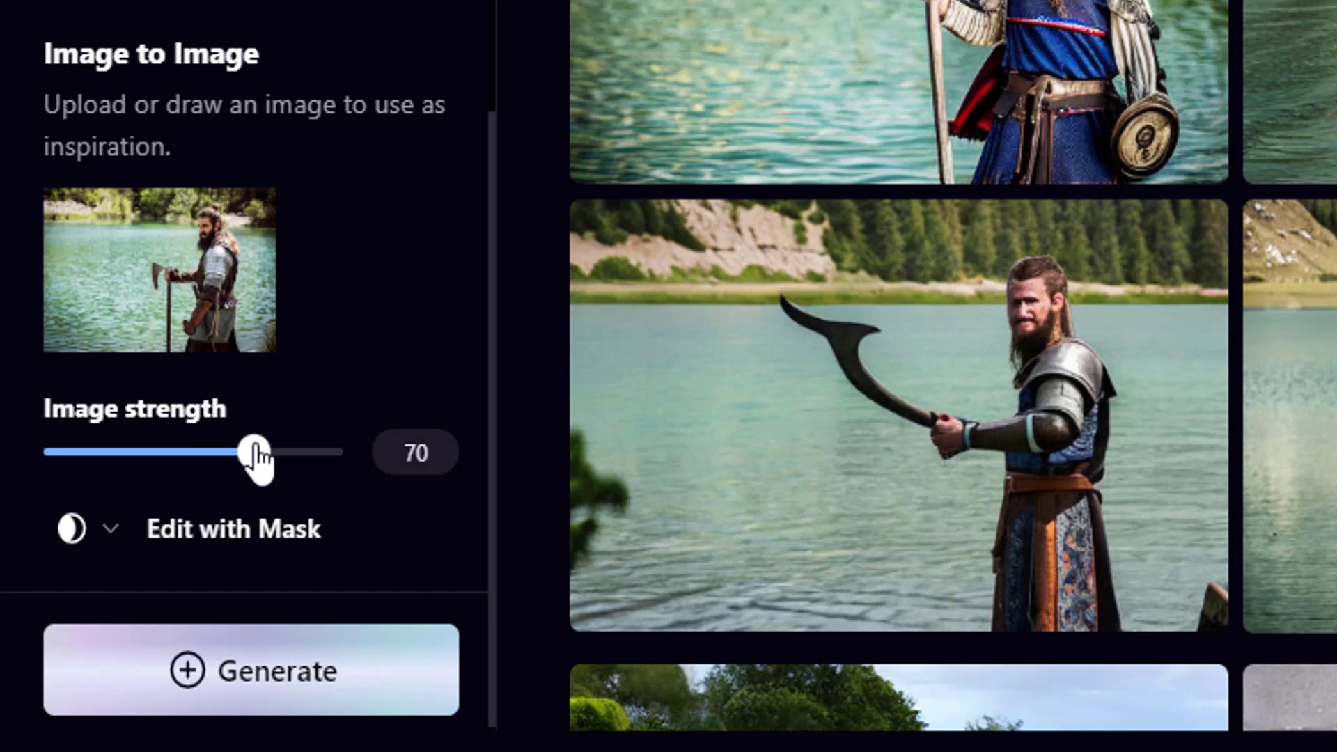
left_click(299, 672)
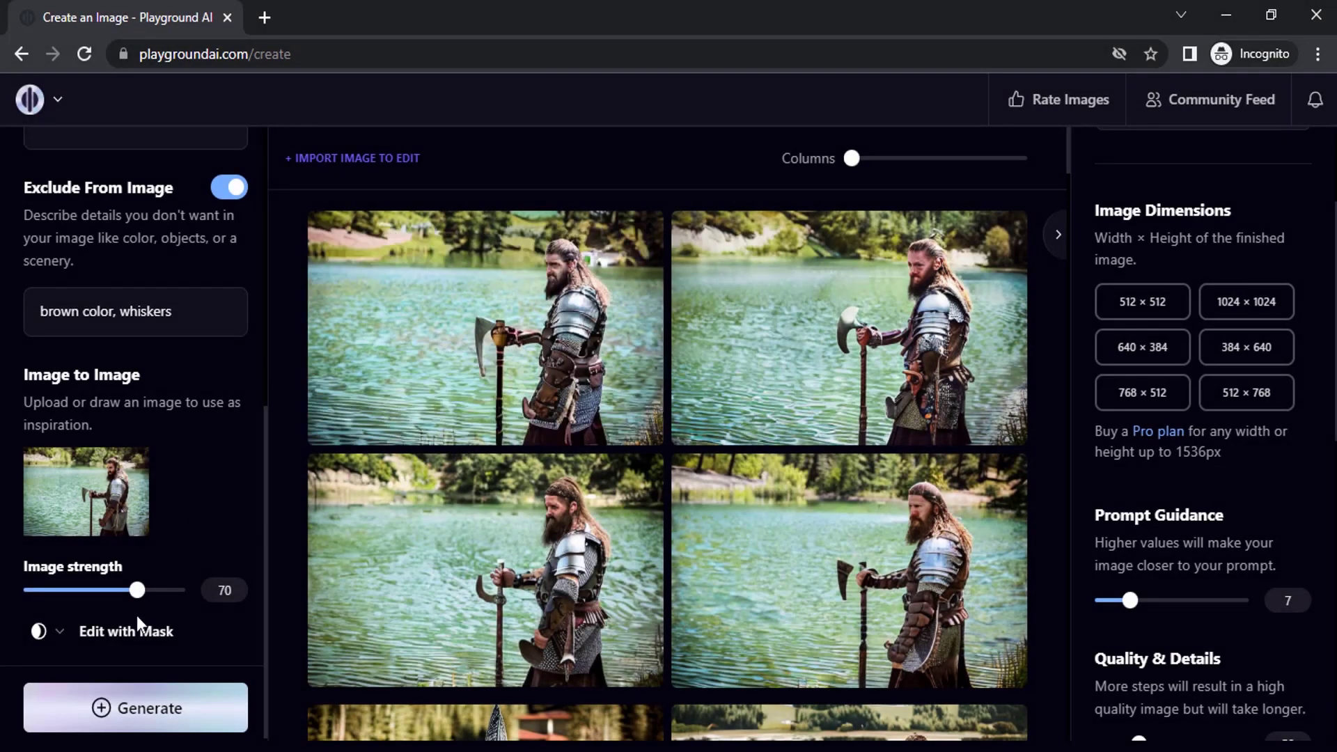
Switch the filter to Realistic Vision 2 and set the image strength to 30
scroll(117, 540, "up", 6)
left_click(135, 320)
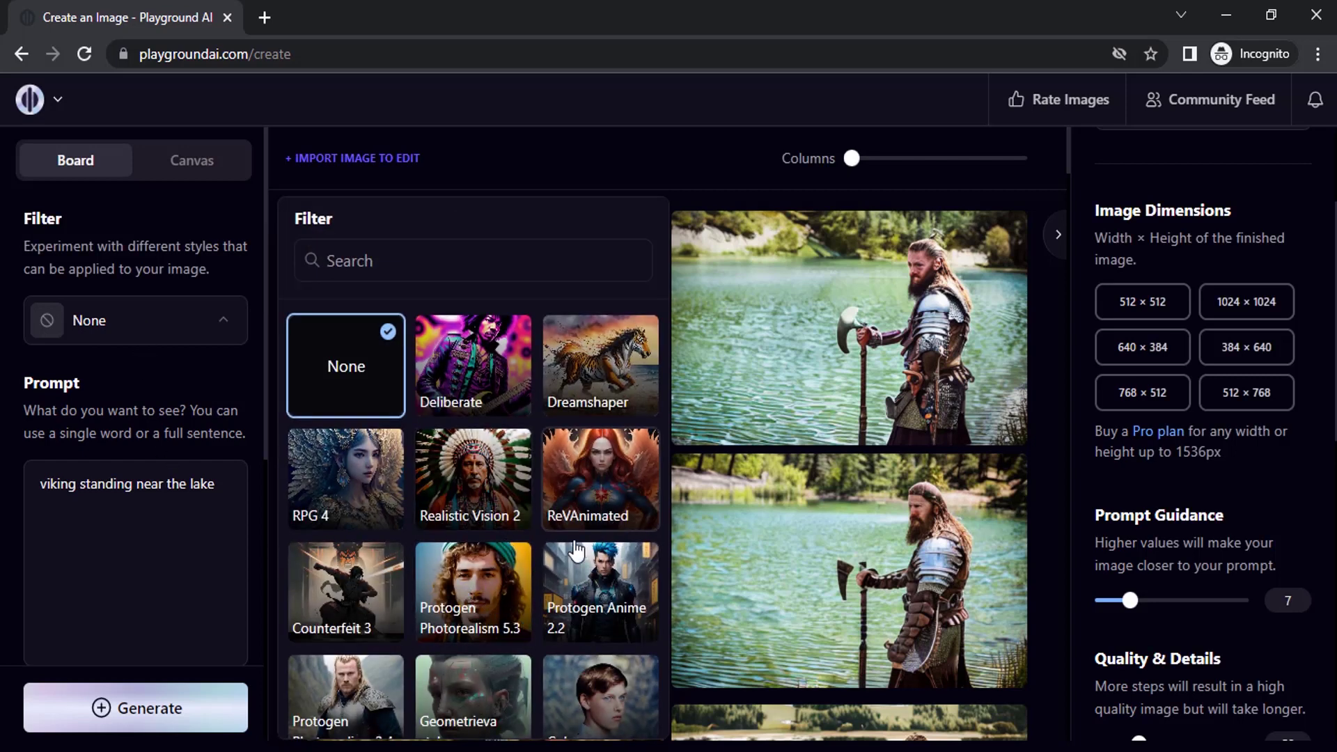
left_click(482, 488)
scroll(188, 558, "down", 6)
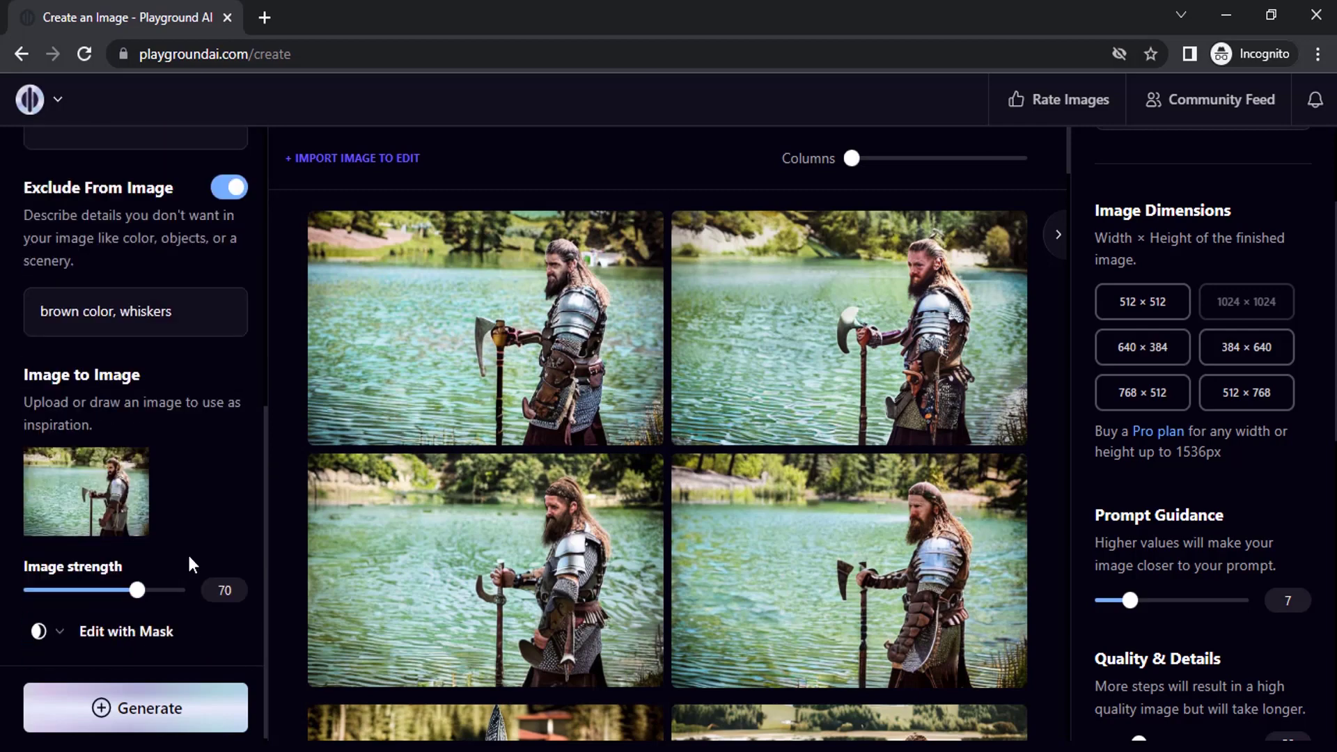
left_click_drag(140, 586, 73, 590)
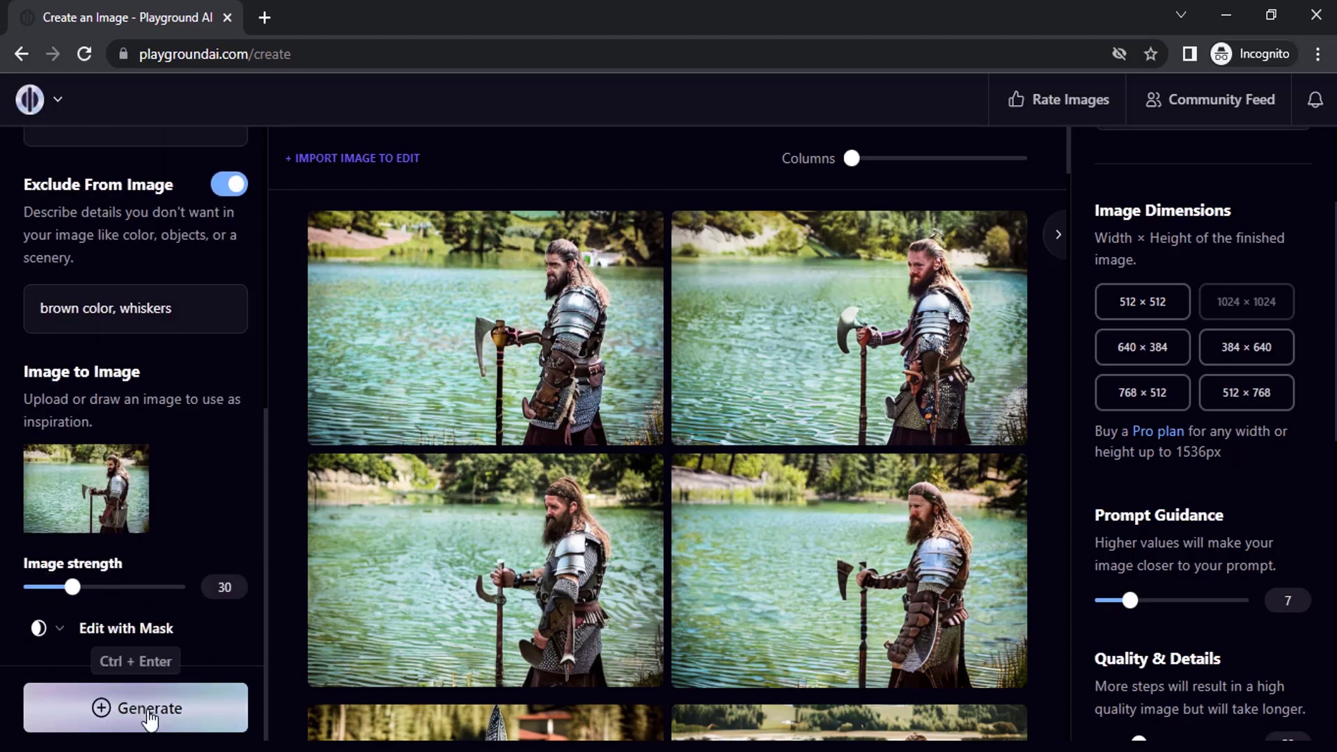
Clear the excluded details and generate a new set of viking images
scroll(156, 530, "up", 3)
triple_click(156, 519)
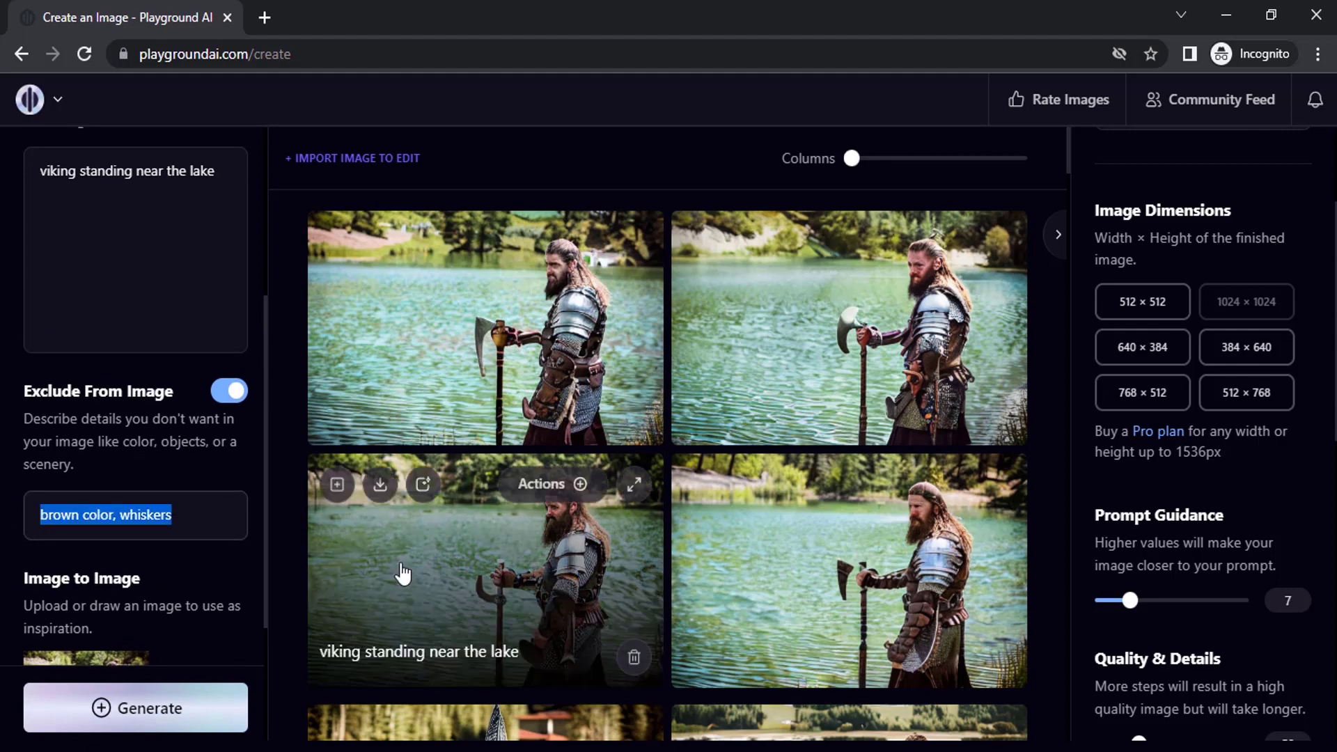
key("BackSpace")
scroll(139, 417, "up", 3)
scroll(139, 418, "down", 6)
left_click(166, 702)
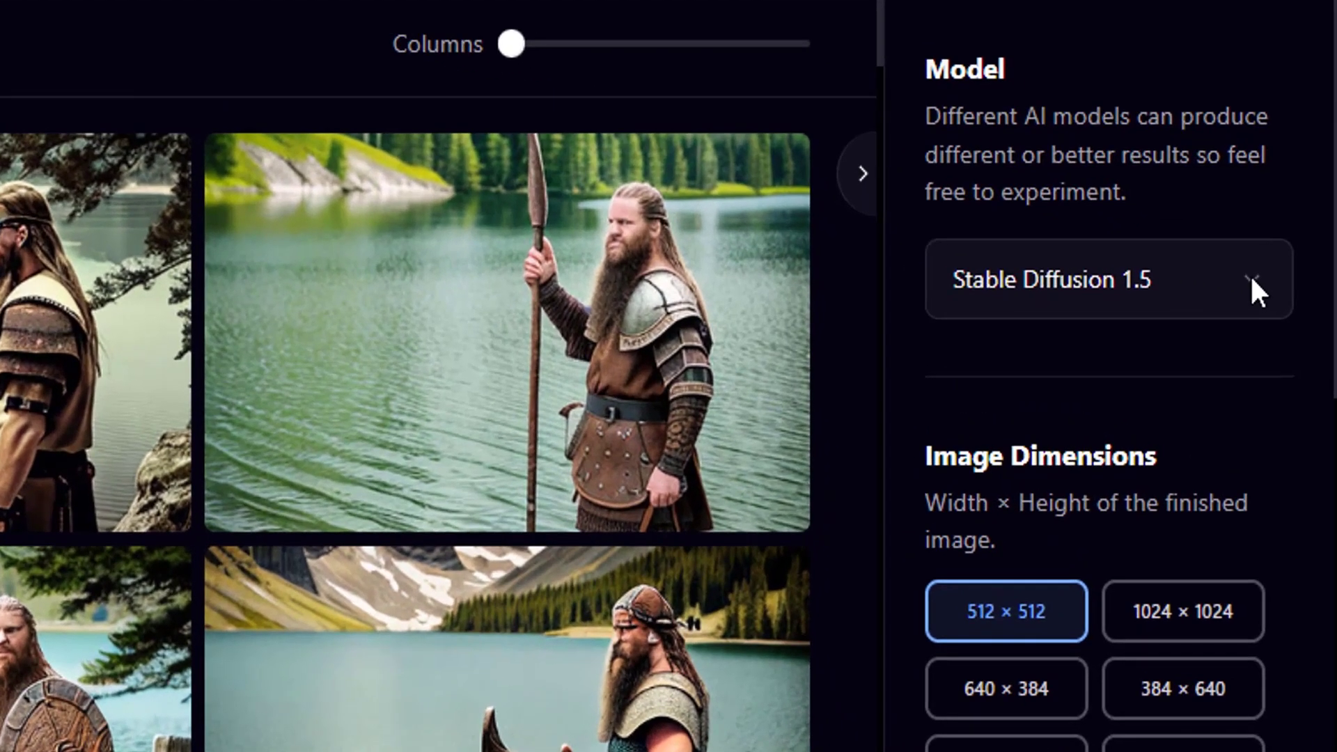
Switch the model to Playground v1 and browse the filters available for it
left_click(1287, 296)
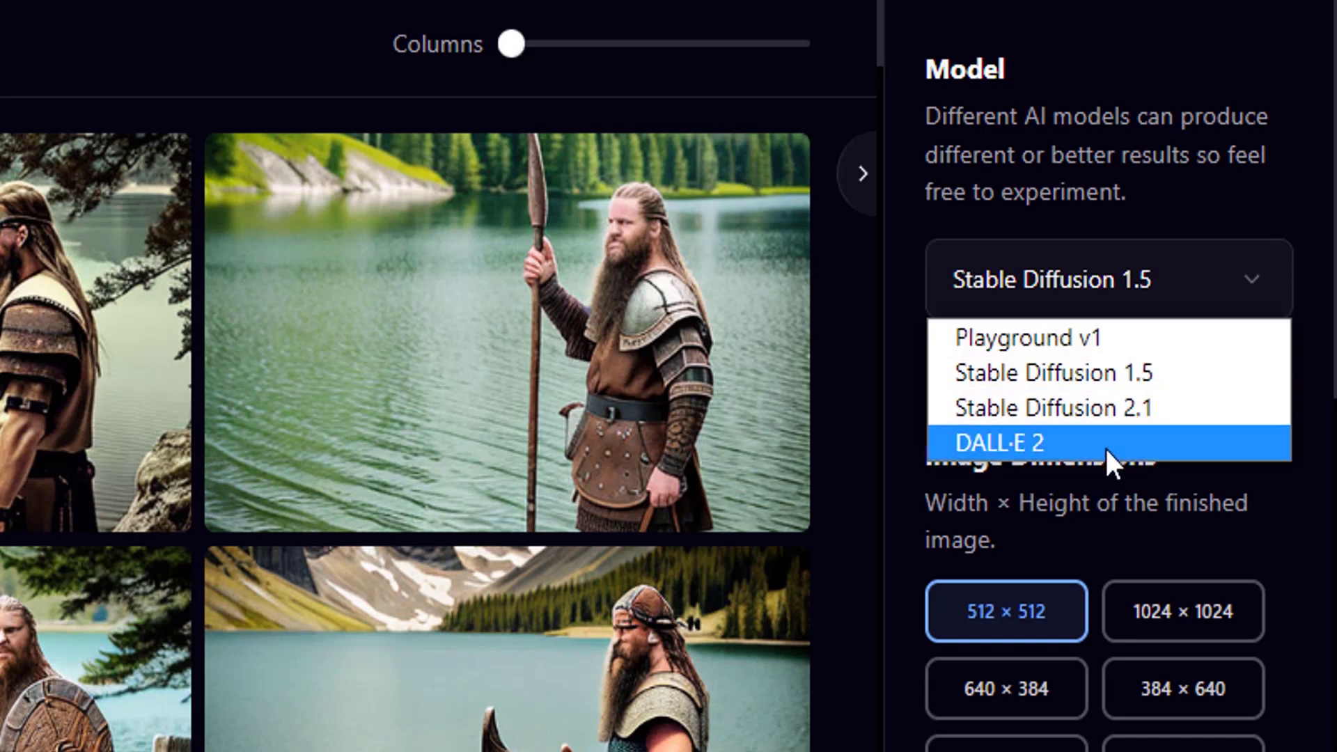
left_click(1073, 337)
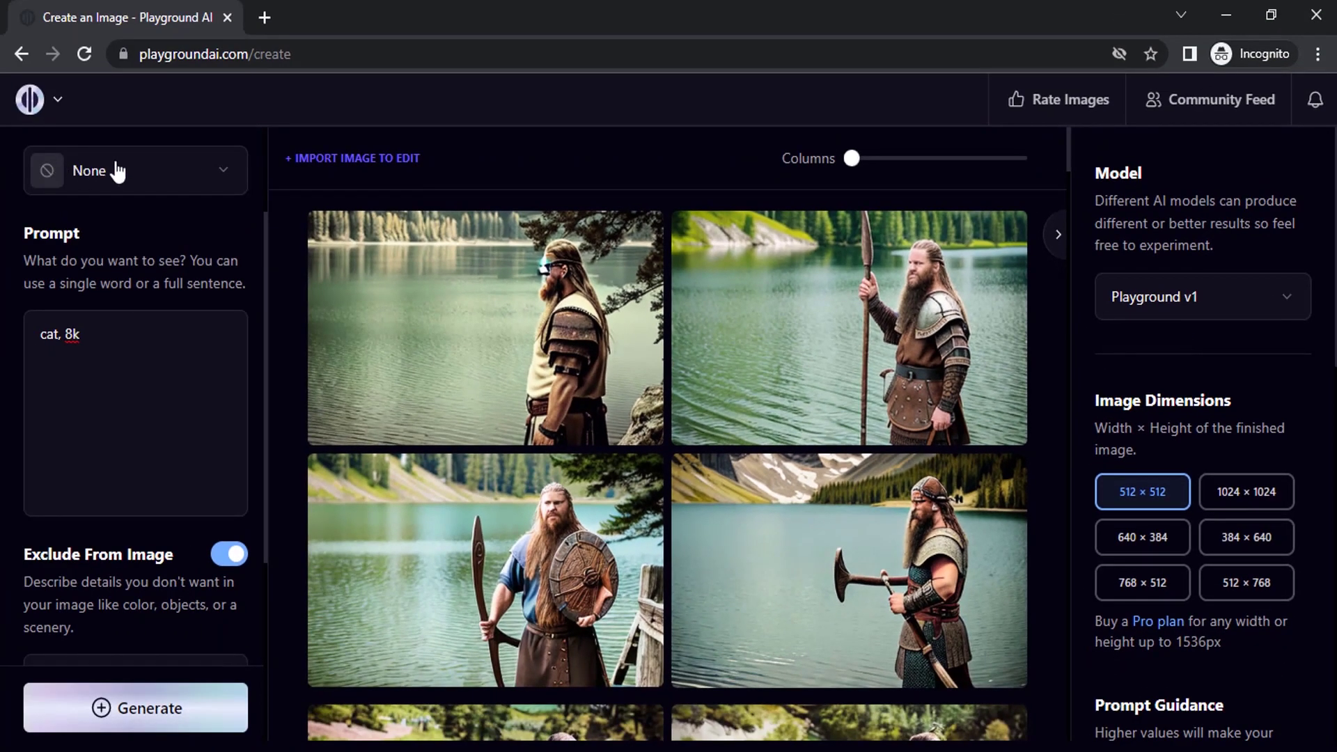
left_click(118, 171)
scroll(585, 397, "down", 5)
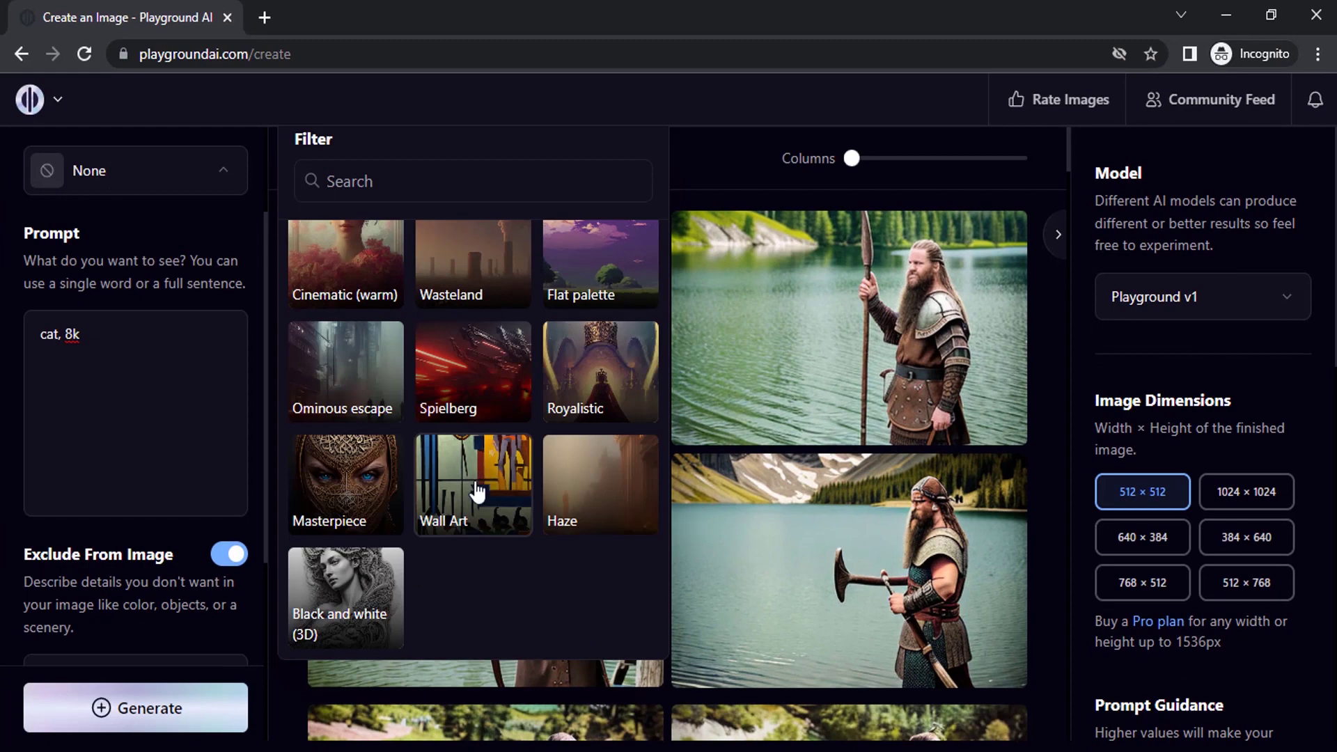
scroll(502, 388, "up", 5)
scroll(474, 549, "down", 4)
scroll(471, 536, "down", 1)
scroll(474, 523, "up", 4)
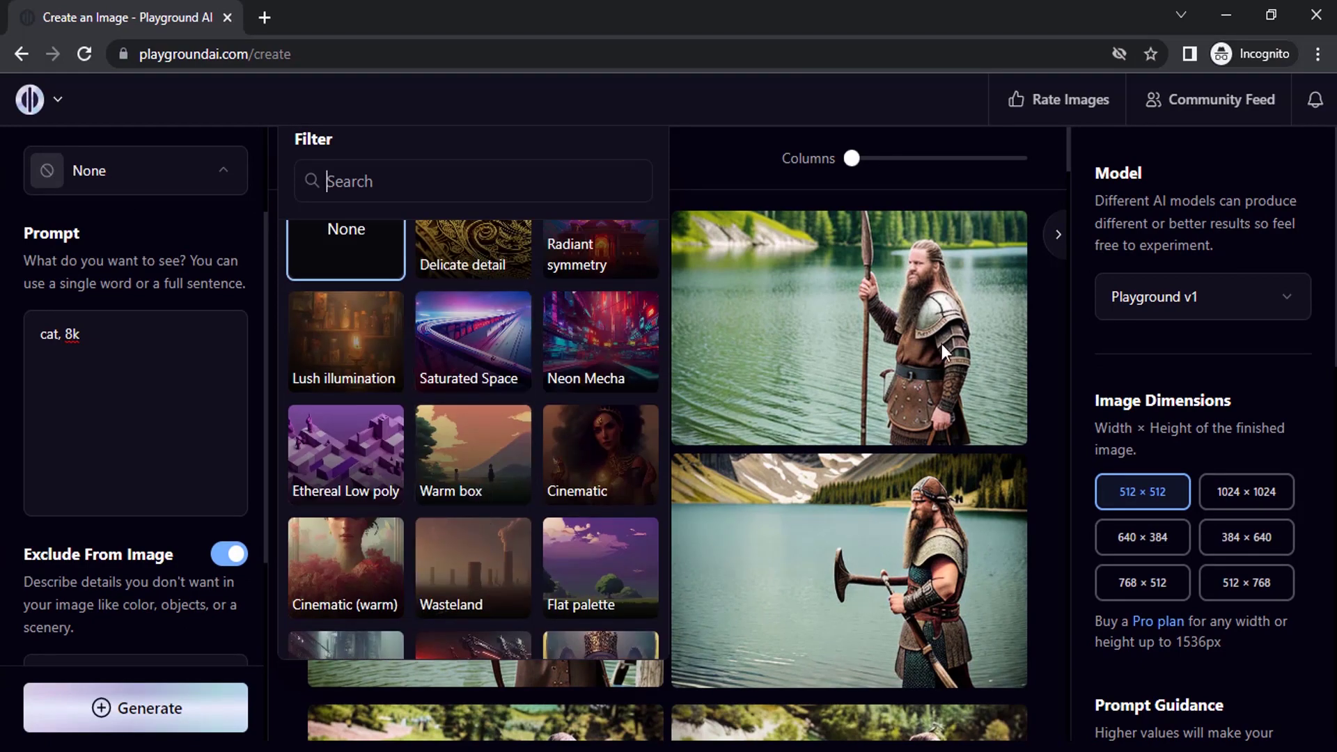
Switch the model to Stable Diffusion 1.5 and look through its filters
left_click(1217, 301)
left_click(1204, 348)
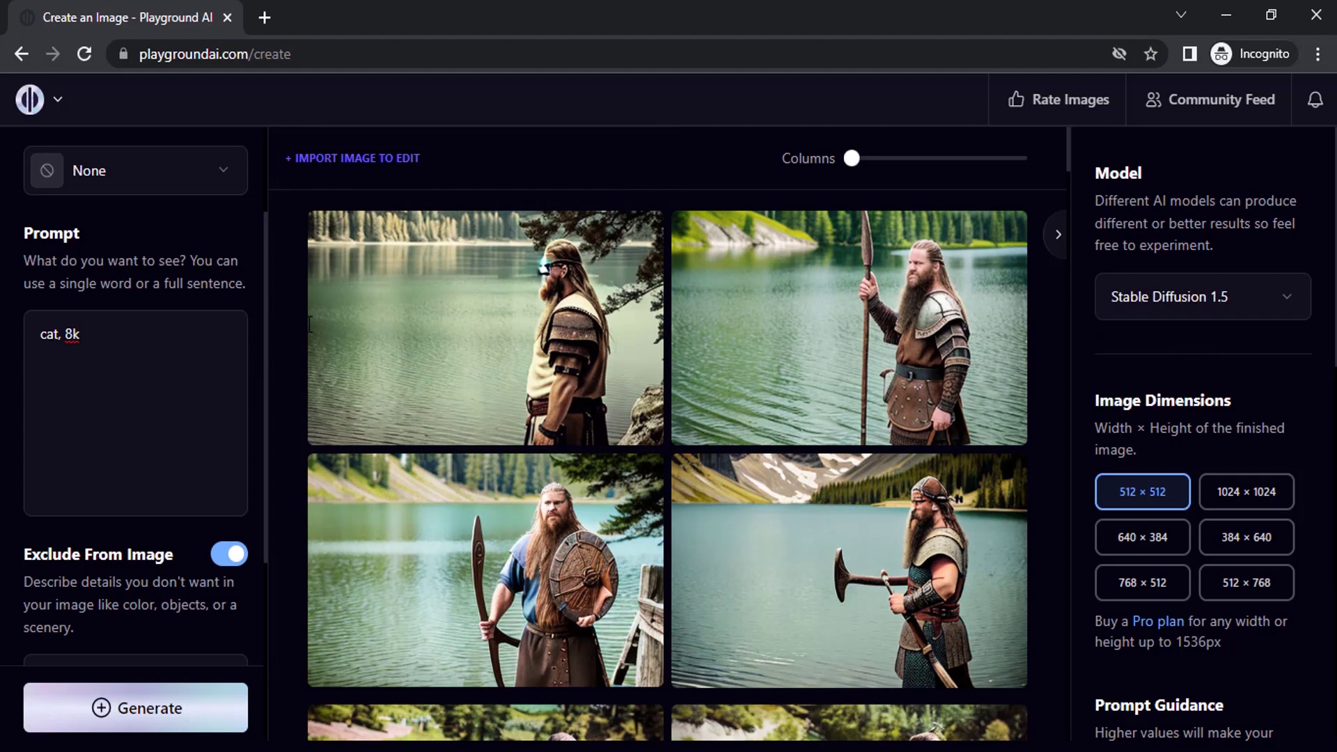
left_click(141, 183)
scroll(516, 319, "down", 8)
scroll(519, 317, "down", 10)
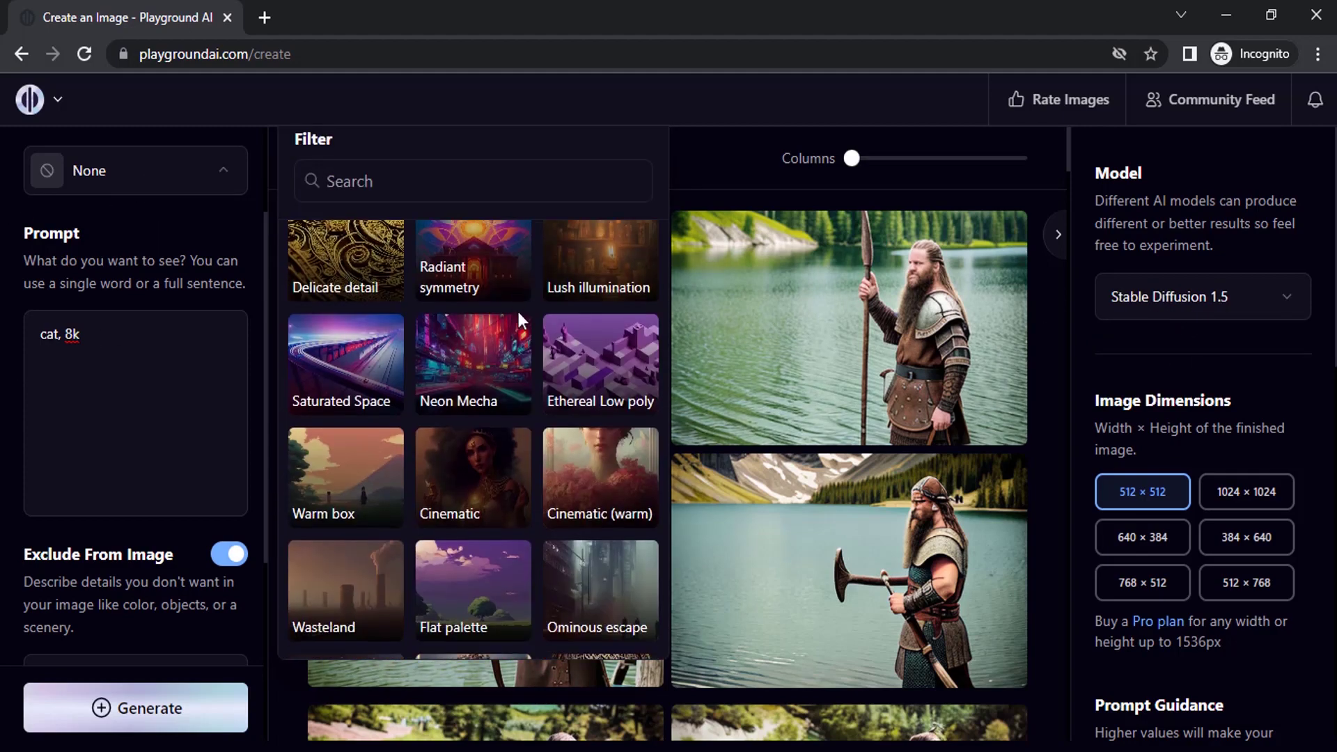
Return the model to Playground v1 and examine its filter list again
left_click(1233, 298)
left_click(1167, 329)
left_click(221, 179)
scroll(502, 335, "down", 5)
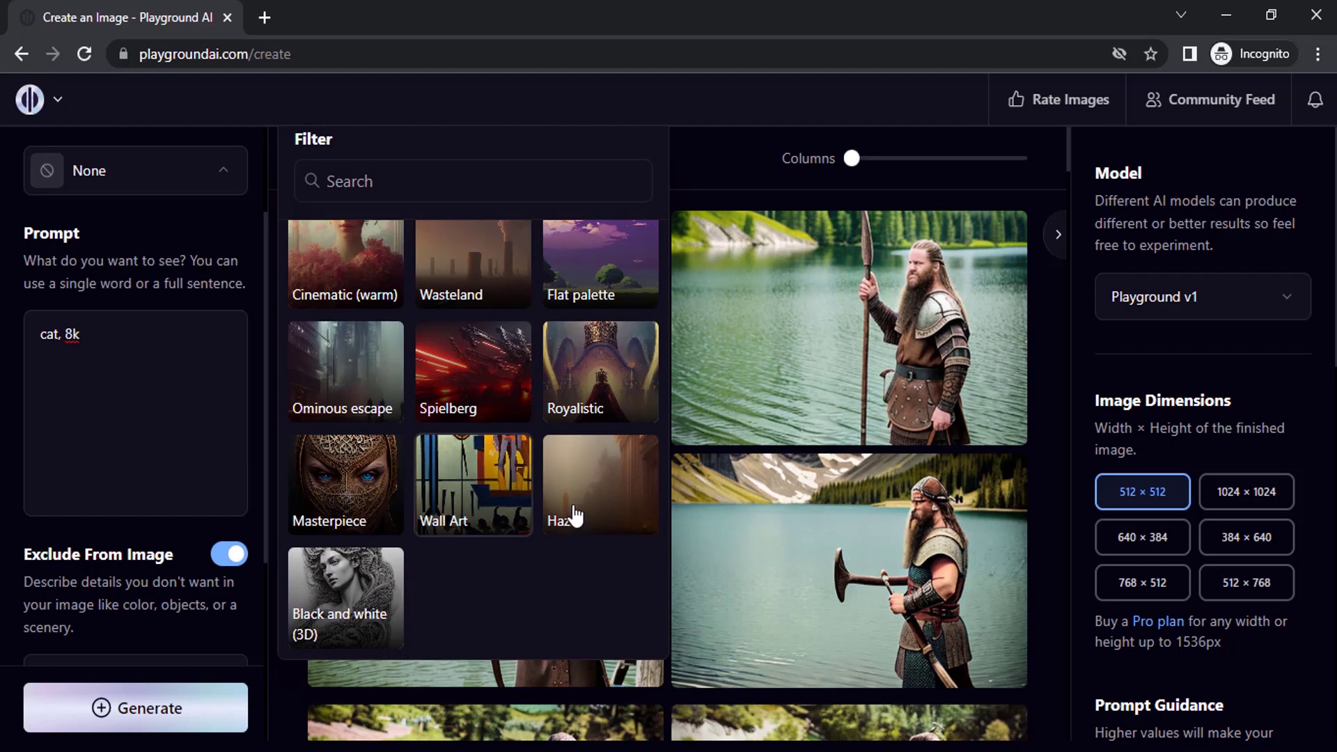
Select the Stable Diffusion 2.1 model and check which filters it offers
left_click(1214, 295)
left_click(1186, 368)
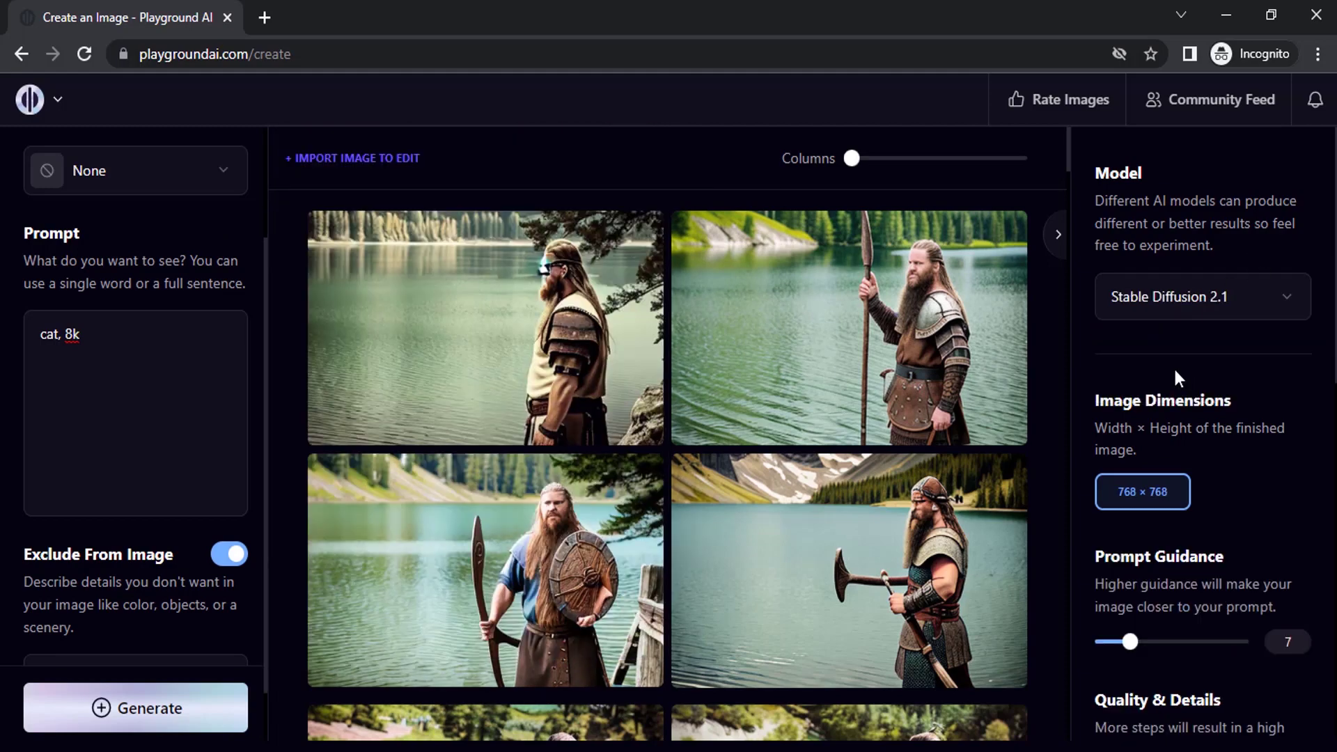
left_click(185, 171)
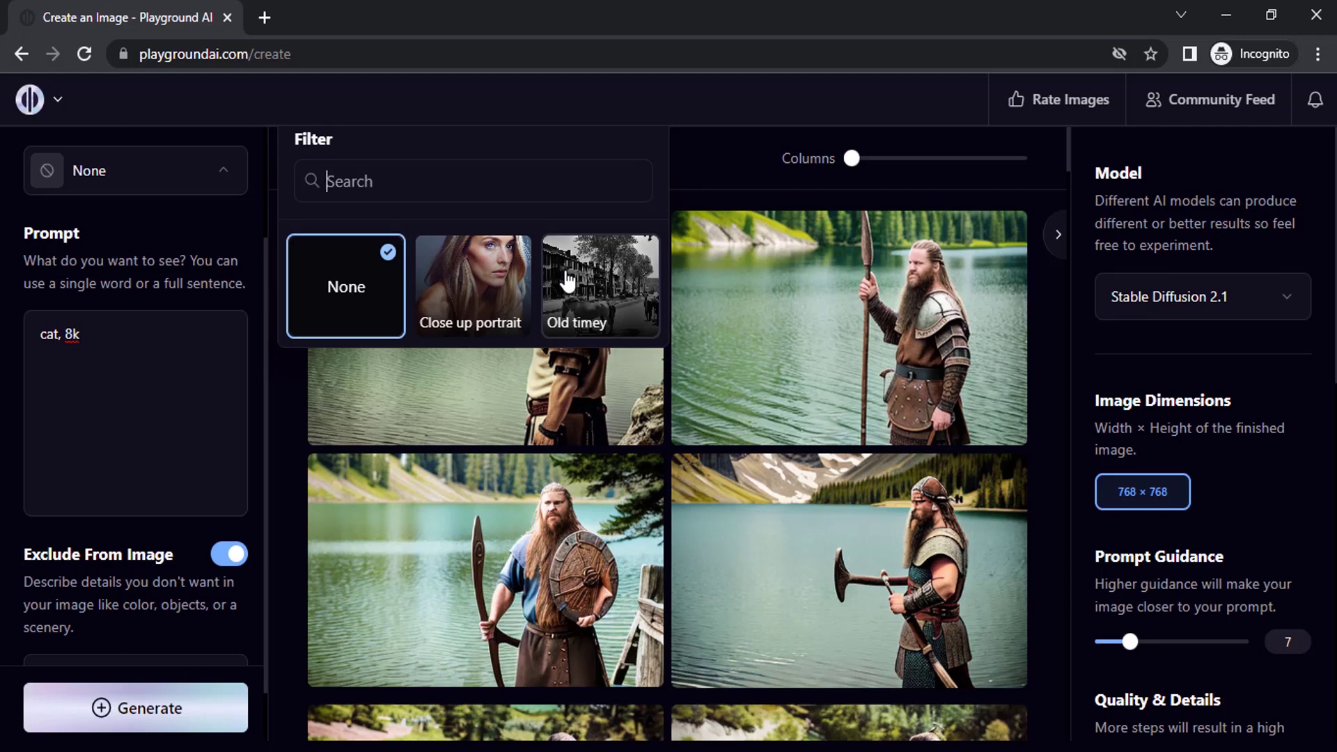
Try to select the DALL·E 2 model and dismiss the add-on purchase dialog
left_click(1214, 296)
left_click(1175, 390)
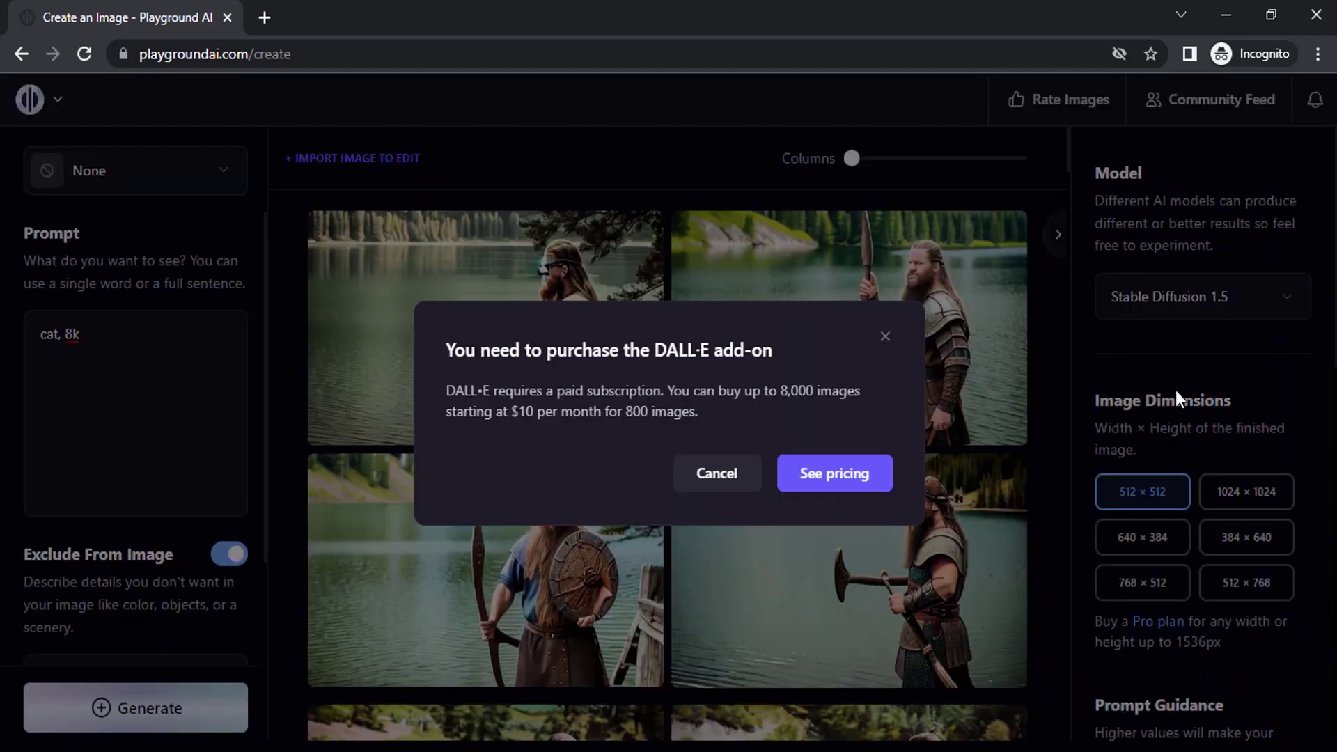
left_click(887, 340)
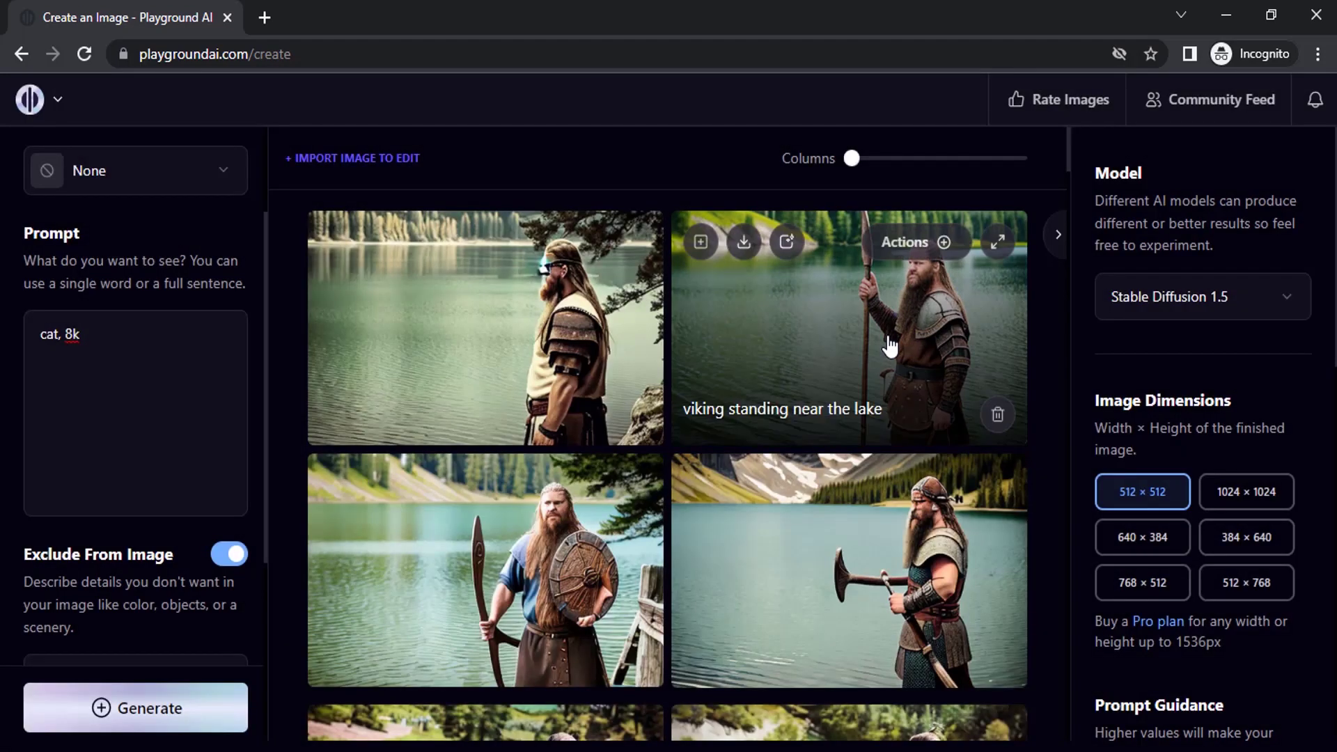
Set the model to Playground v1 and generate an image from the prompt "cat, 8k"
left_click(1186, 291)
left_click(1190, 329)
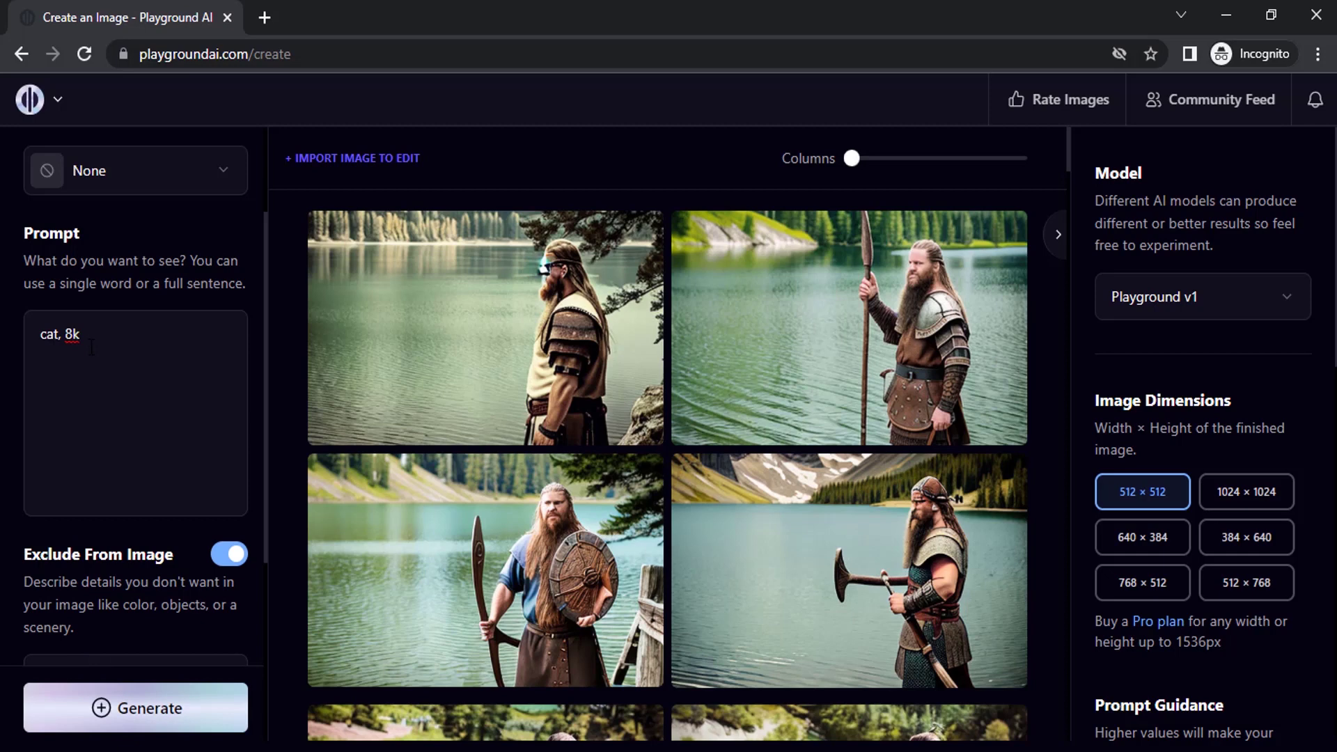
left_click_drag(83, 334, 2, 356)
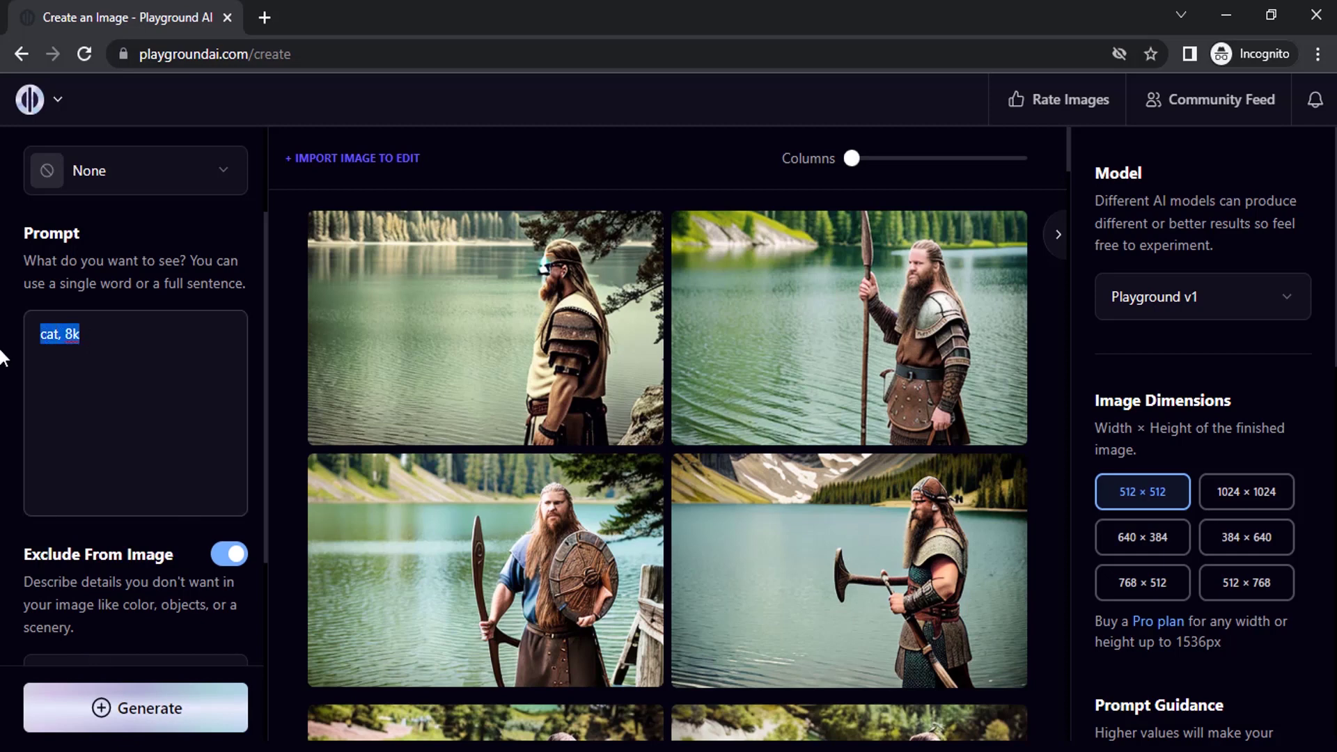
left_click(160, 721)
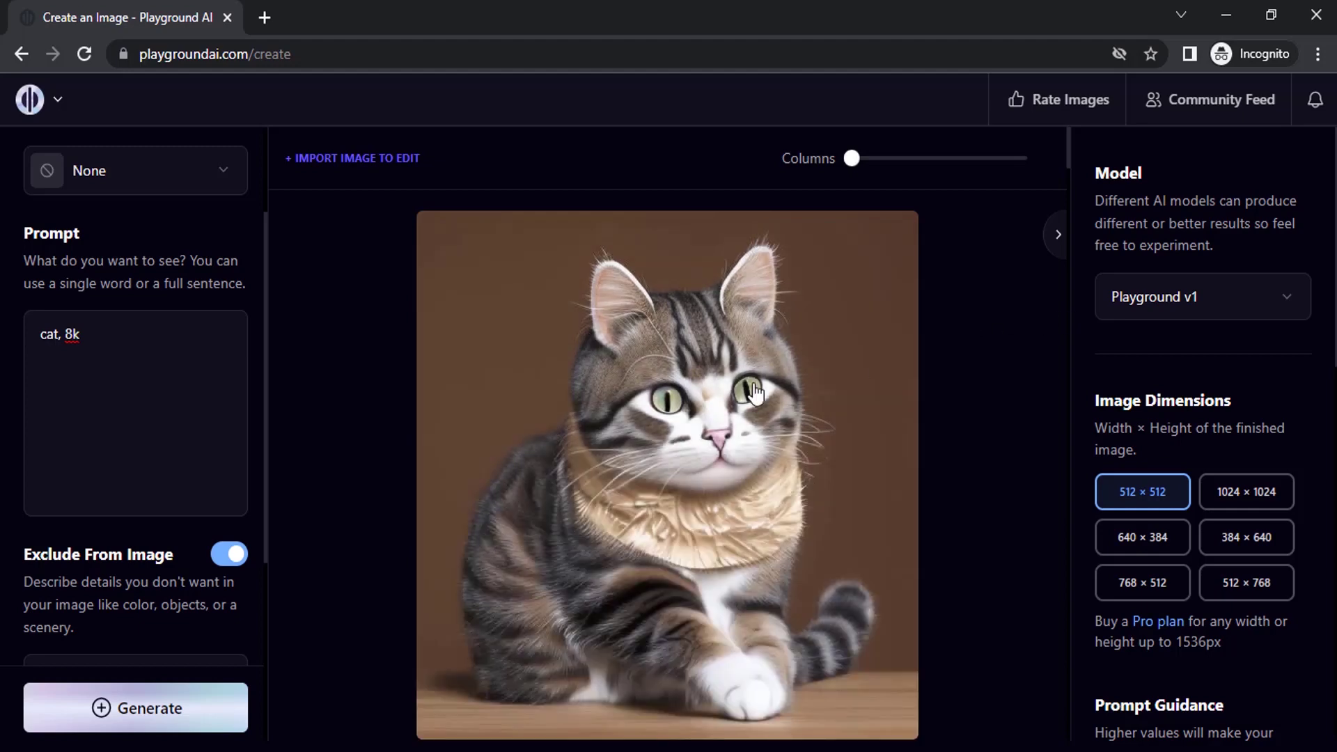
Set the image dimensions to 768 × 512 and generate a landscape cat image
scroll(1243, 407, "down", 3)
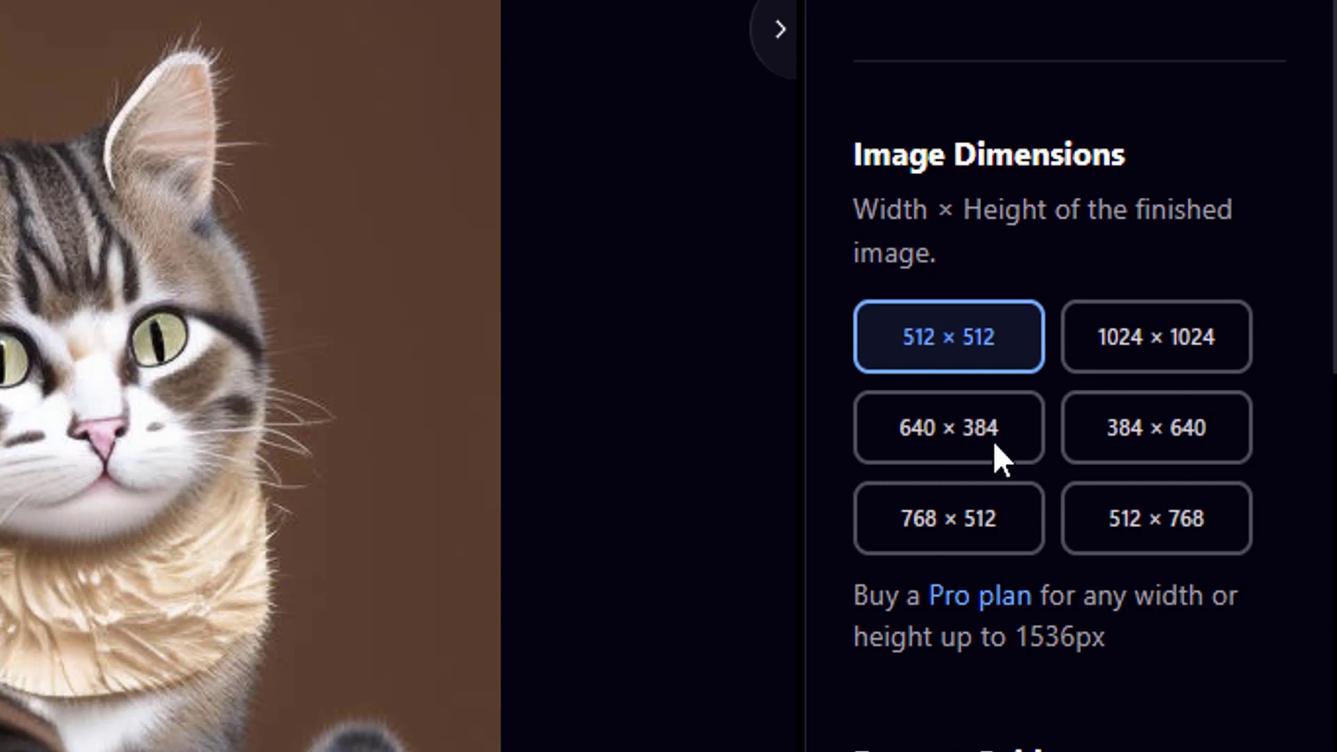
left_click(990, 514)
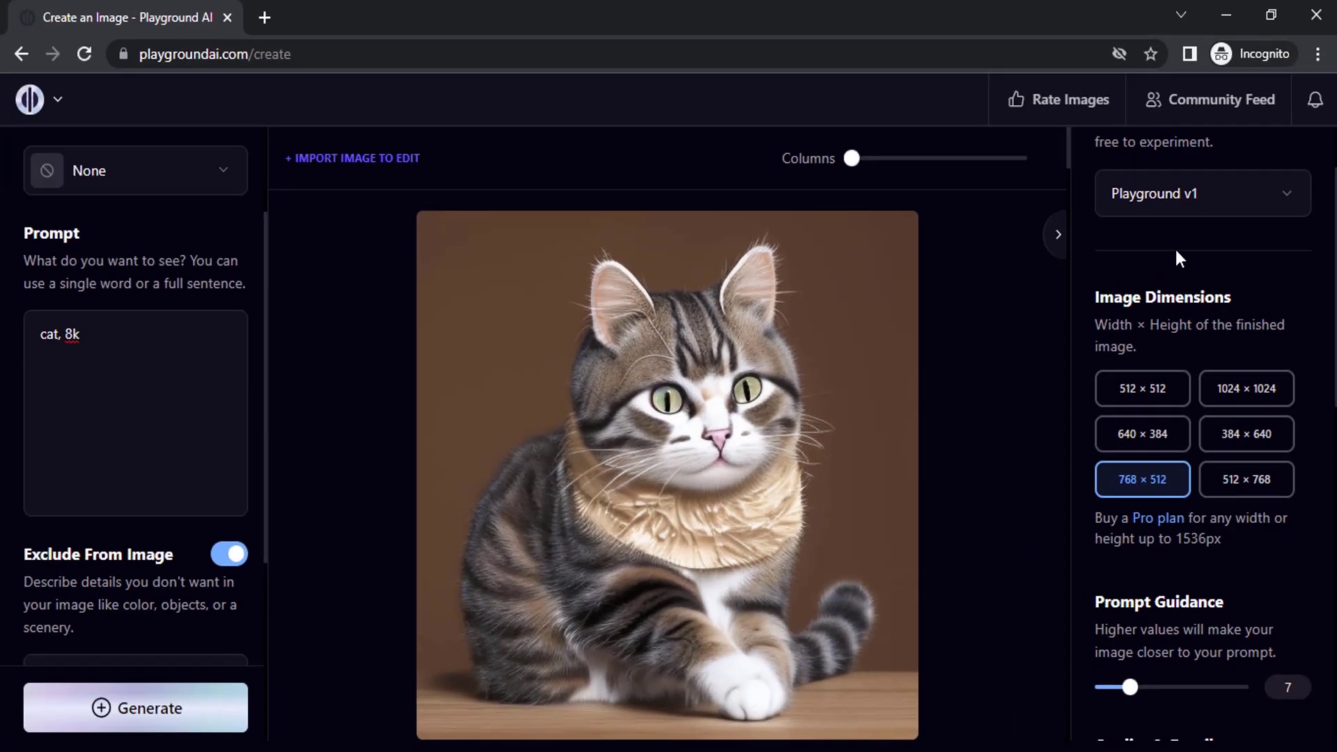
left_click(143, 711)
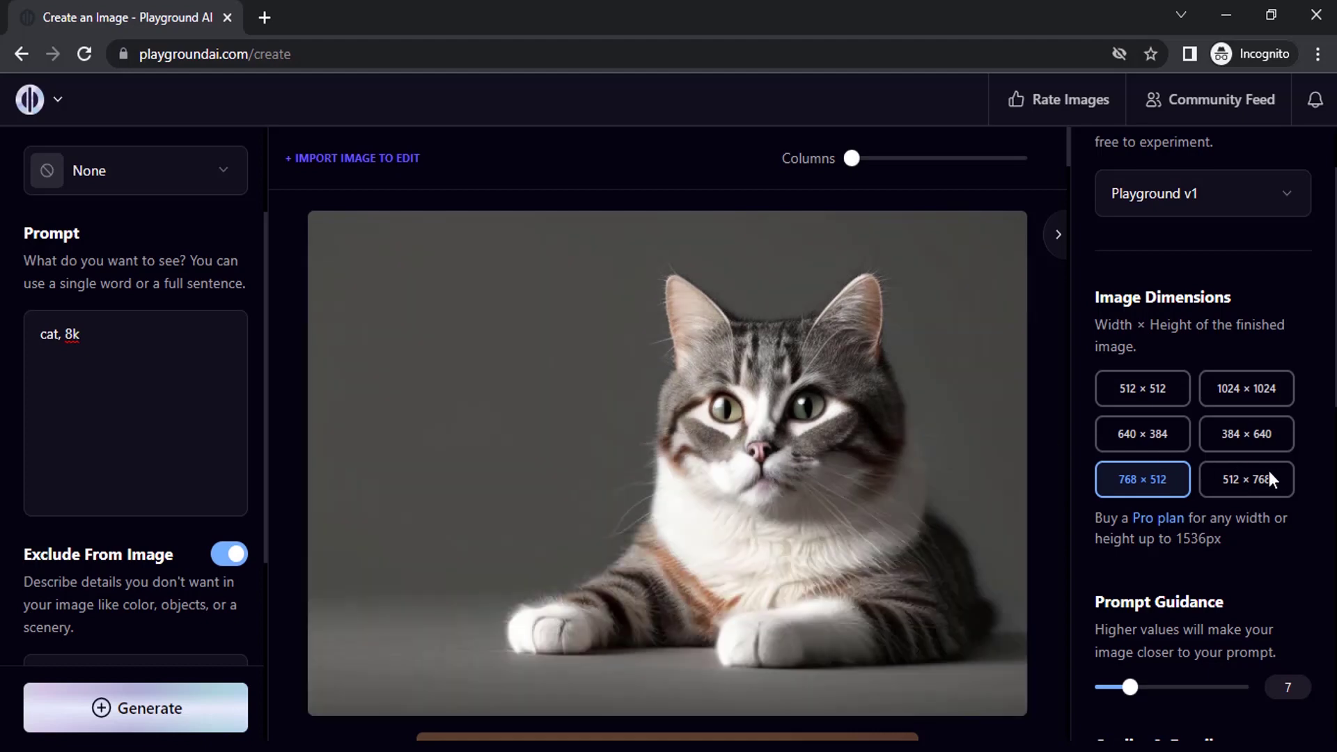
Set the image dimensions to 512 × 768, generate a portrait cat image and look over the full result
left_click(1248, 486)
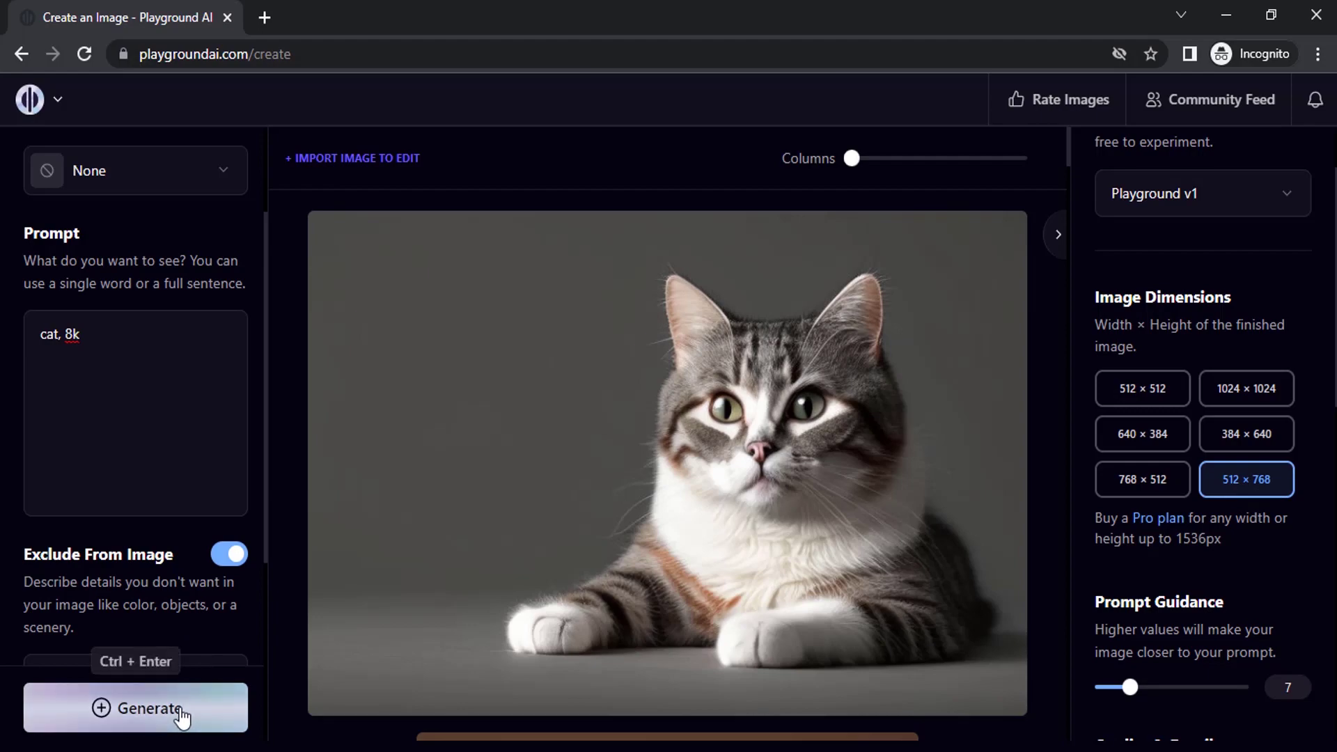
left_click(179, 714)
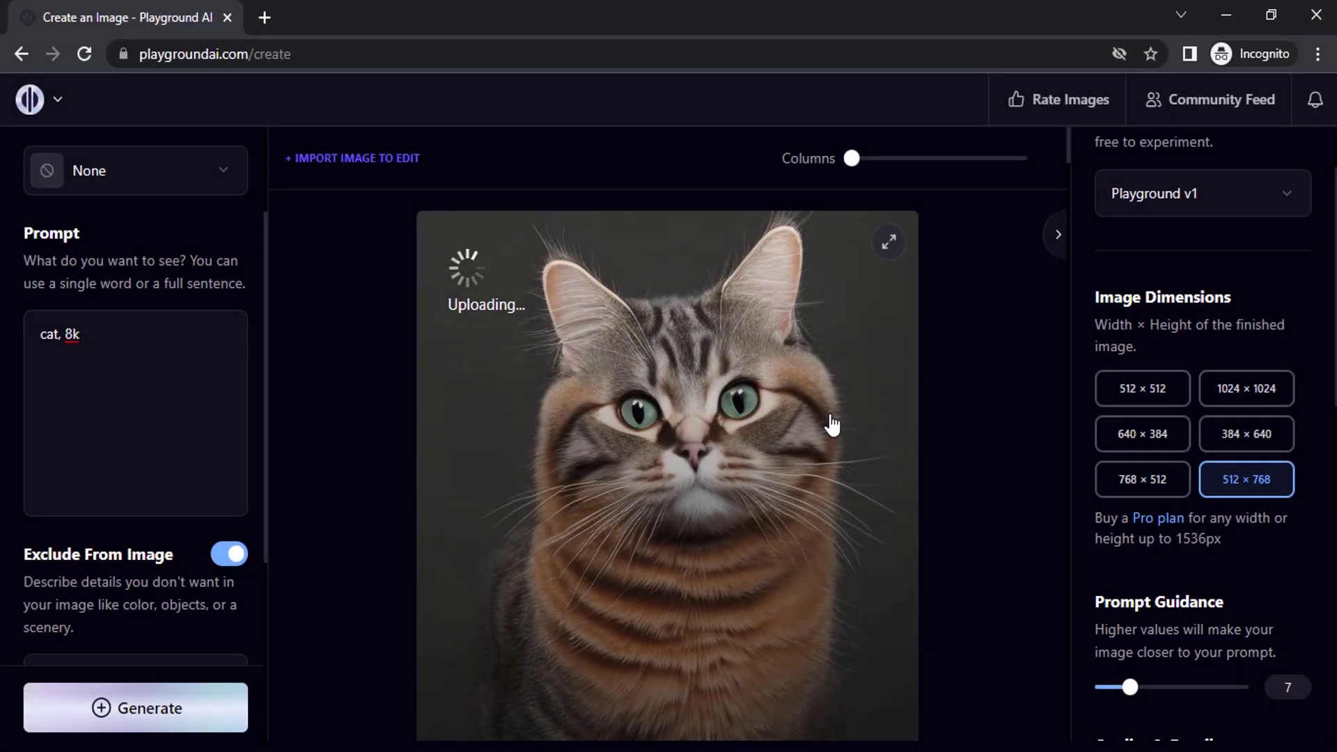
scroll(829, 425, "down", 5)
scroll(829, 425, "down", 2)
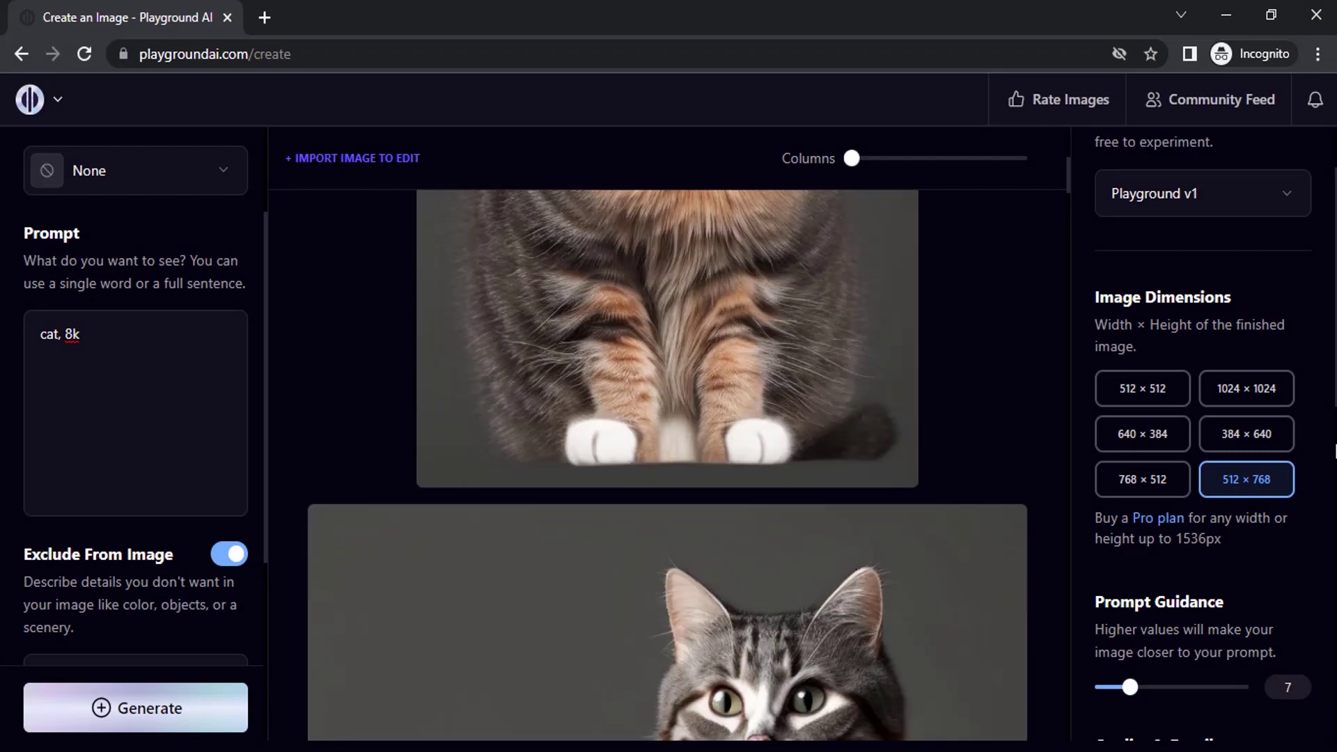
Raise Prompt Guidance to 30 and return it to 7
scroll(1226, 491, "down", 3)
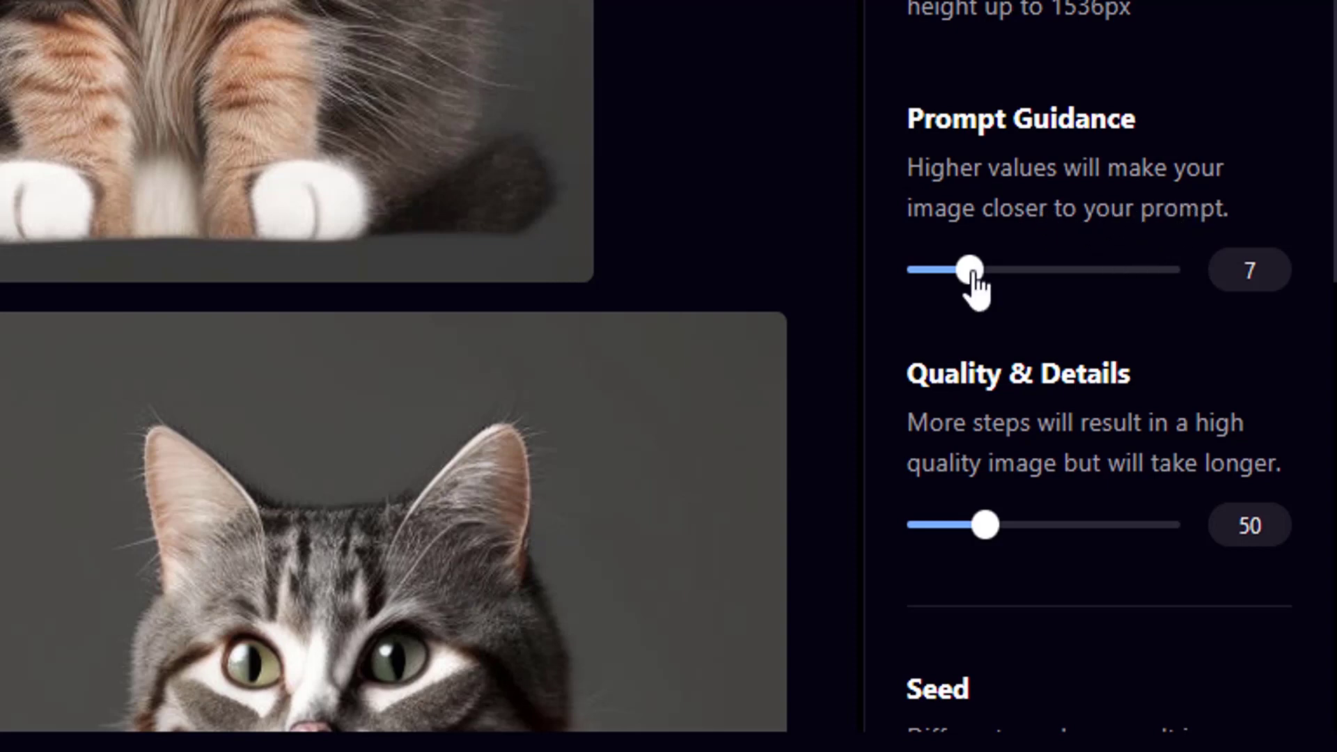
left_click_drag(1150, 265, 1182, 269)
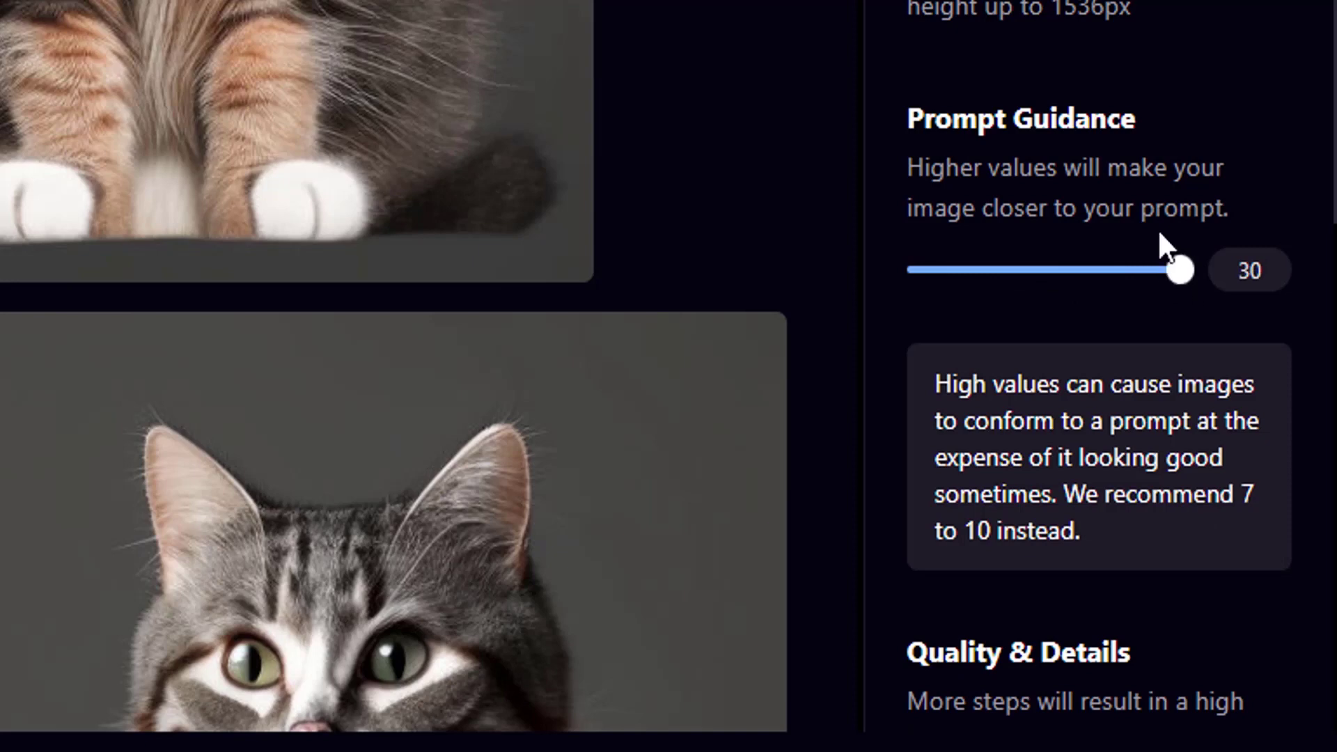
mouse_move(1180, 275)
left_mouse_down()
mouse_move(1037, 280)
mouse_move(1189, 277)
left_mouse_up()
left_click_drag(1189, 274, 976, 288)
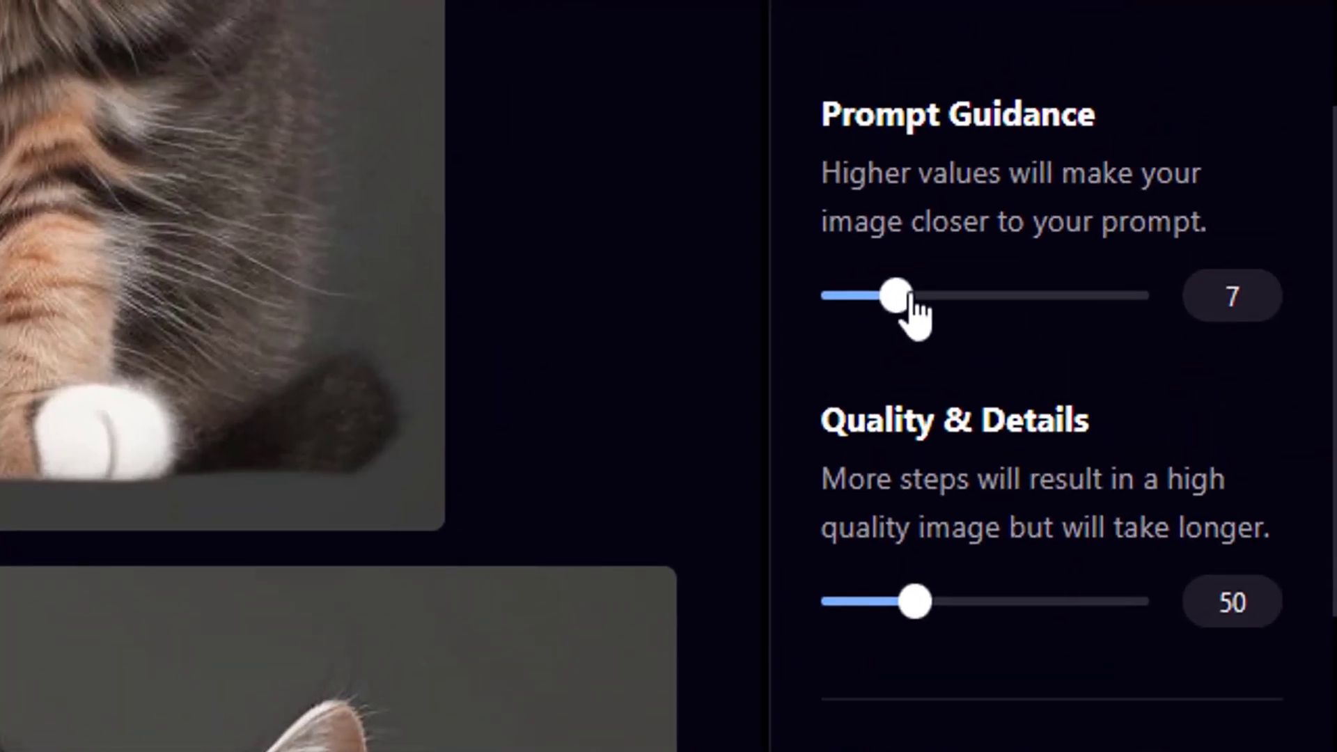
left_click_drag(979, 272, 895, 299)
Raise Quality & Details to 150 and return it to 50
scroll(1042, 608, "down", 3)
left_click_drag(937, 390, 1160, 394)
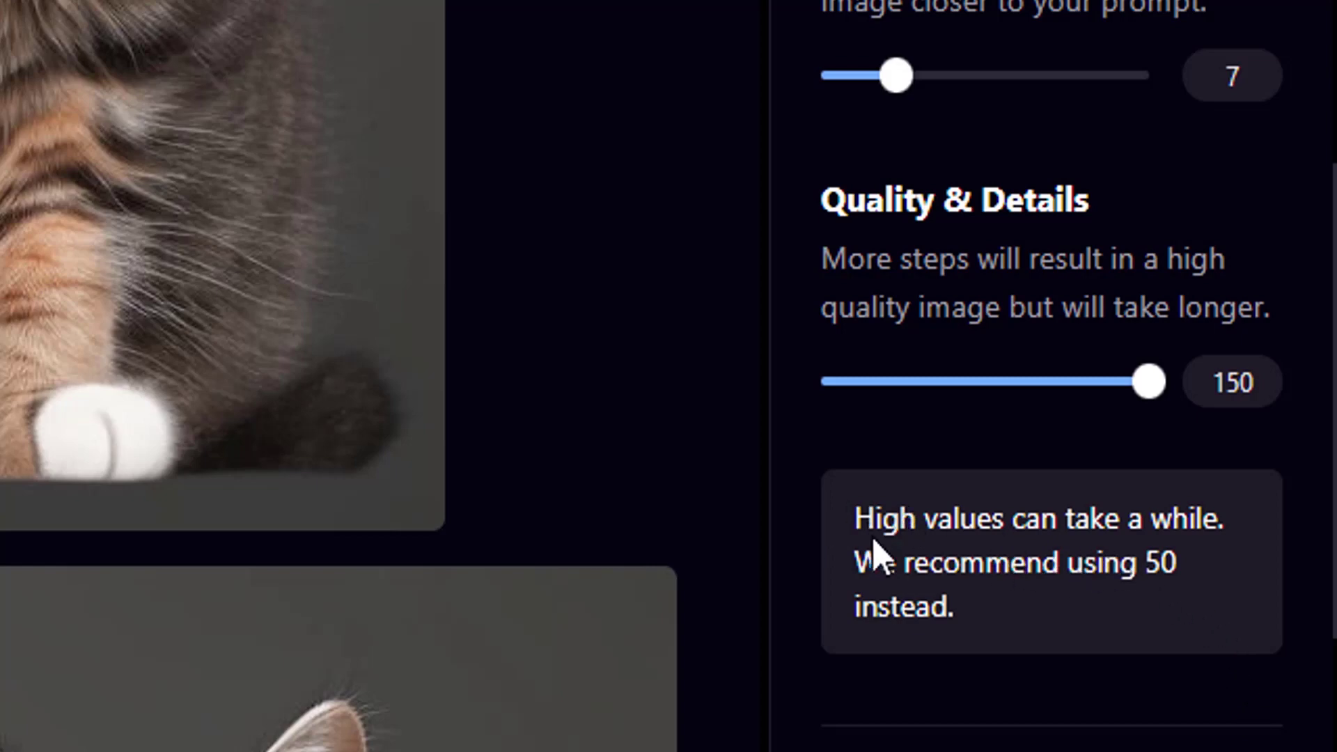
left_click_drag(1146, 385, 919, 400)
Generate the cat image again, keeping the seed at 816220817
scroll(1086, 558, "down", 5)
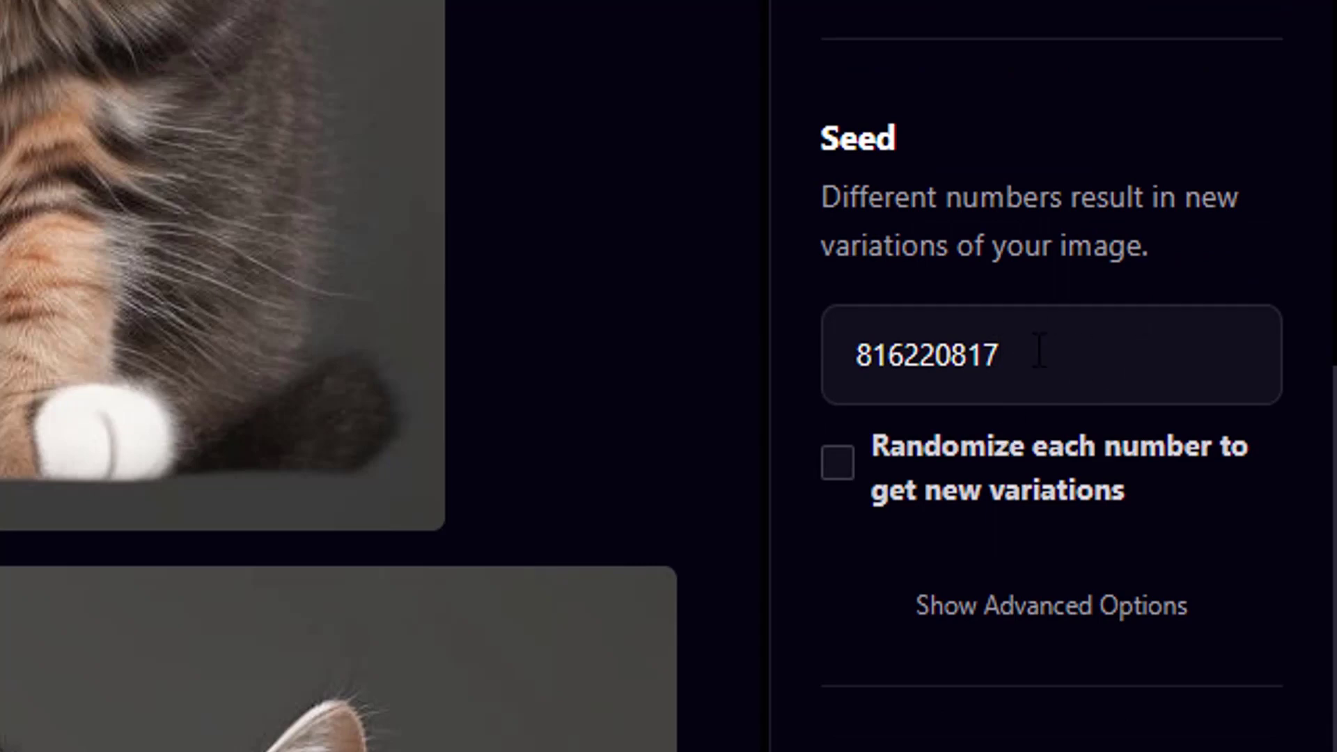
left_click_drag(1039, 349, 800, 374)
left_click(1132, 358)
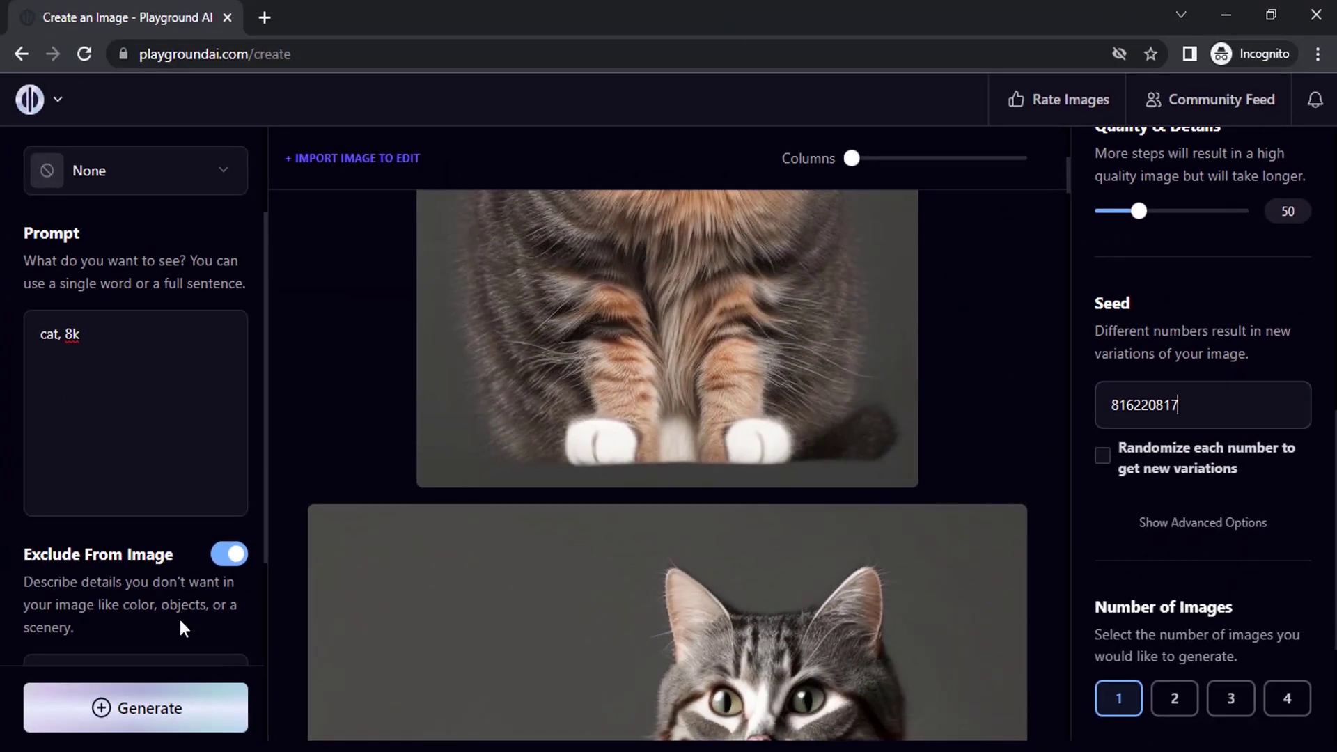
scroll(550, 487, "up", 5)
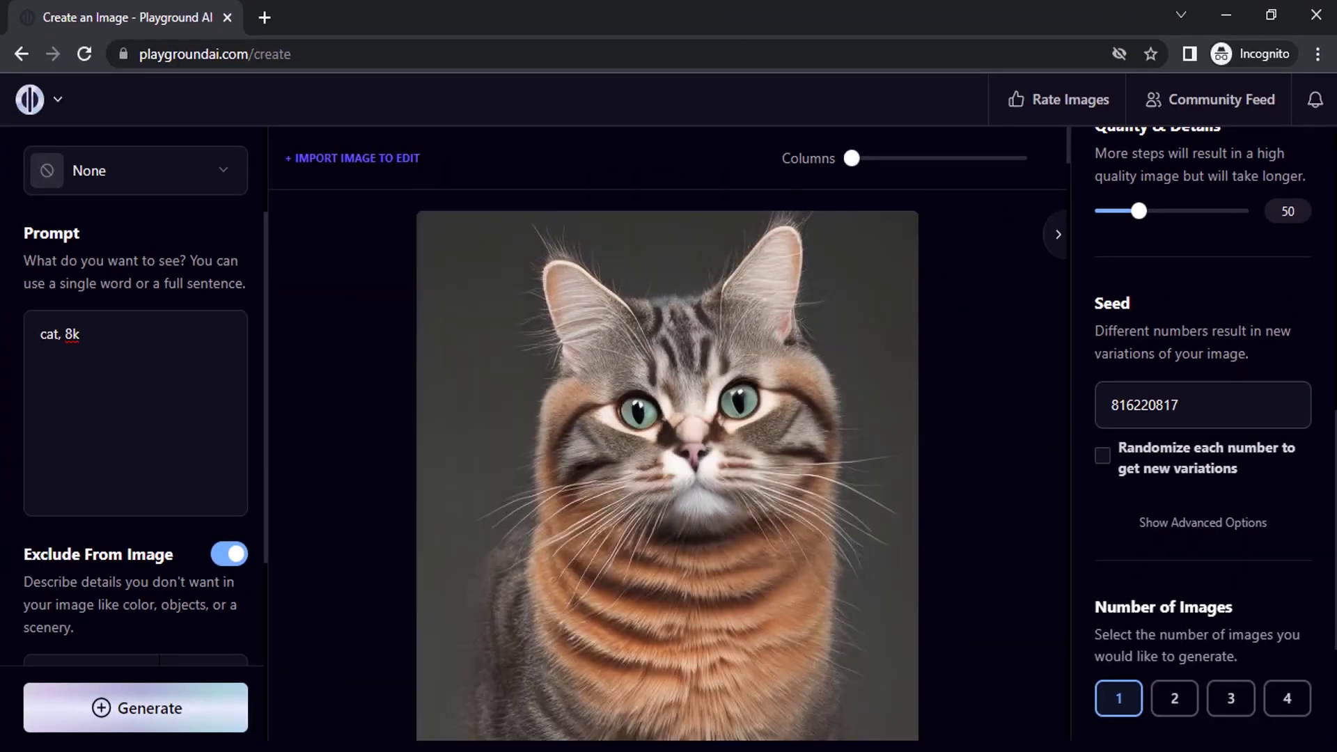
left_click(164, 712)
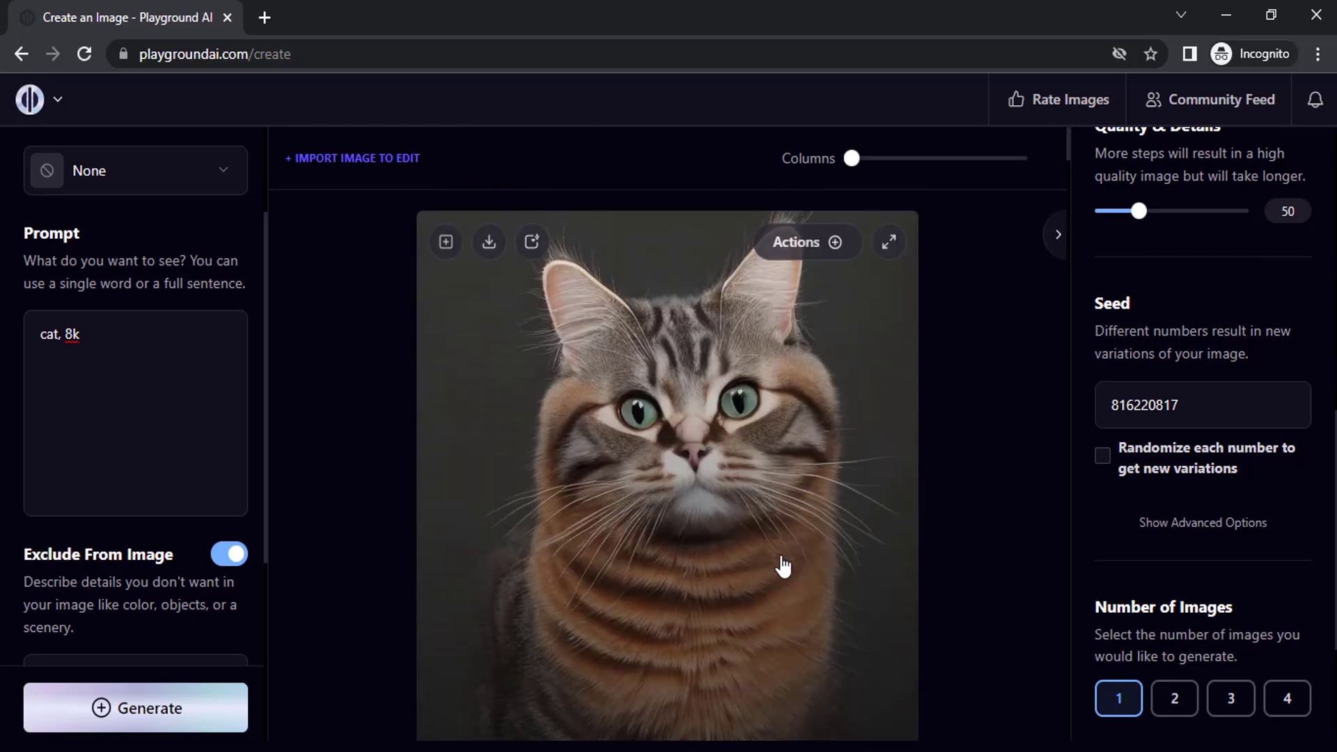
Set the seed to 816220899, generate a new cat image and view the full variation
left_click(1178, 404)
key("shift+Left")
key("shift+Left")
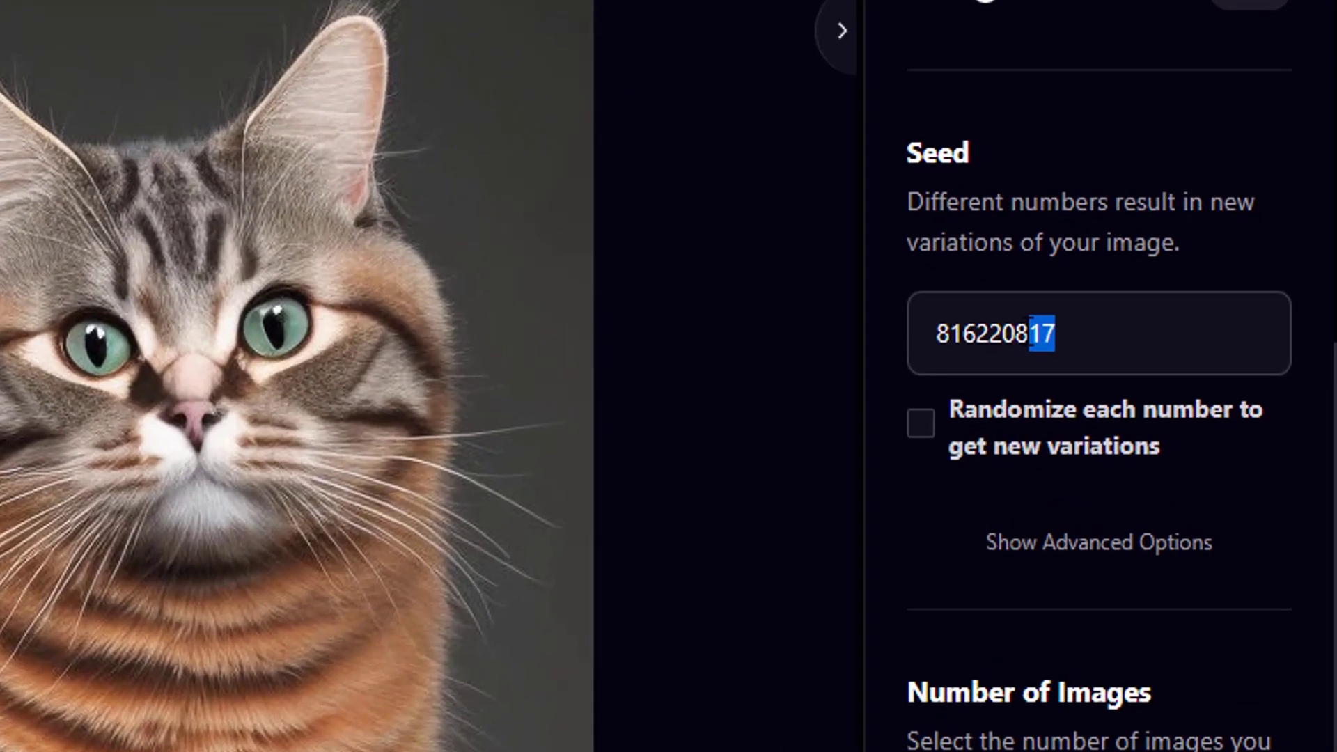
type("99")
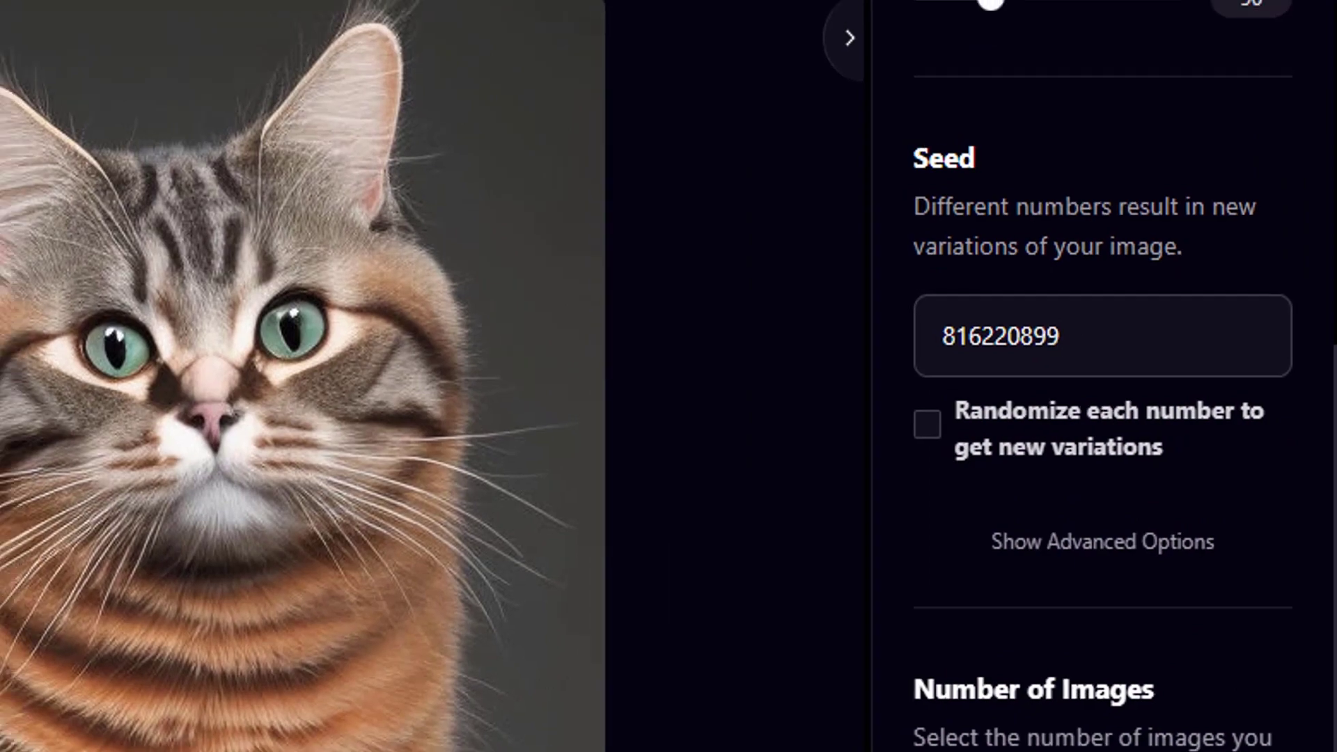
left_click(185, 709)
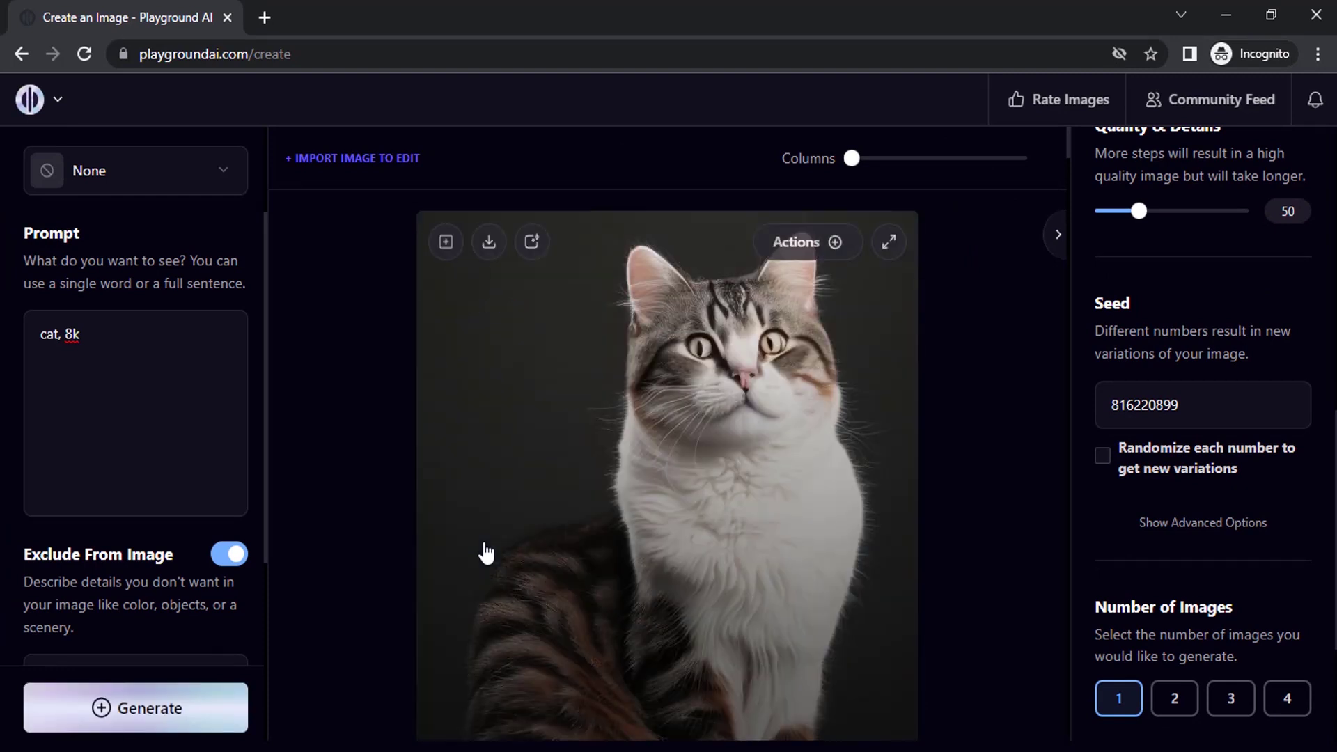
scroll(756, 536, "down", 6)
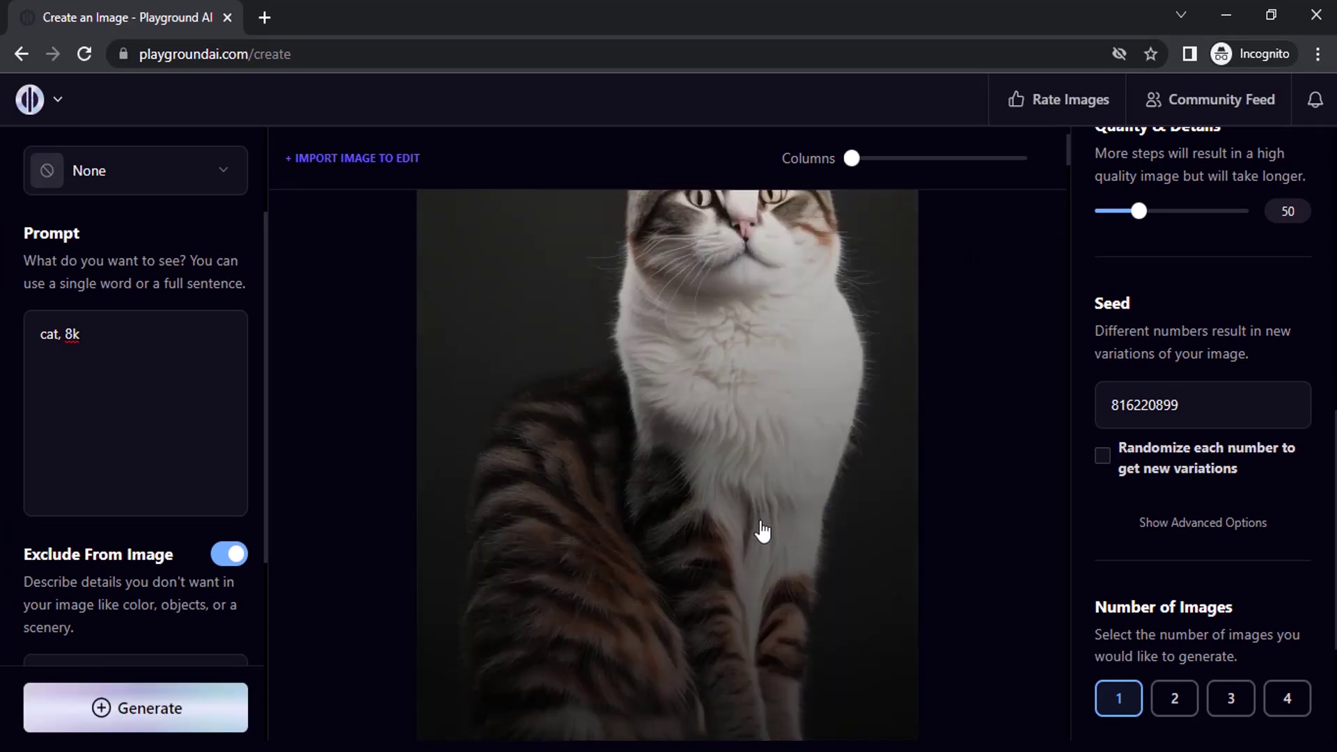
scroll(753, 540, "up", 5)
scroll(1109, 517, "up", 1)
scroll(1120, 470, "down", 1)
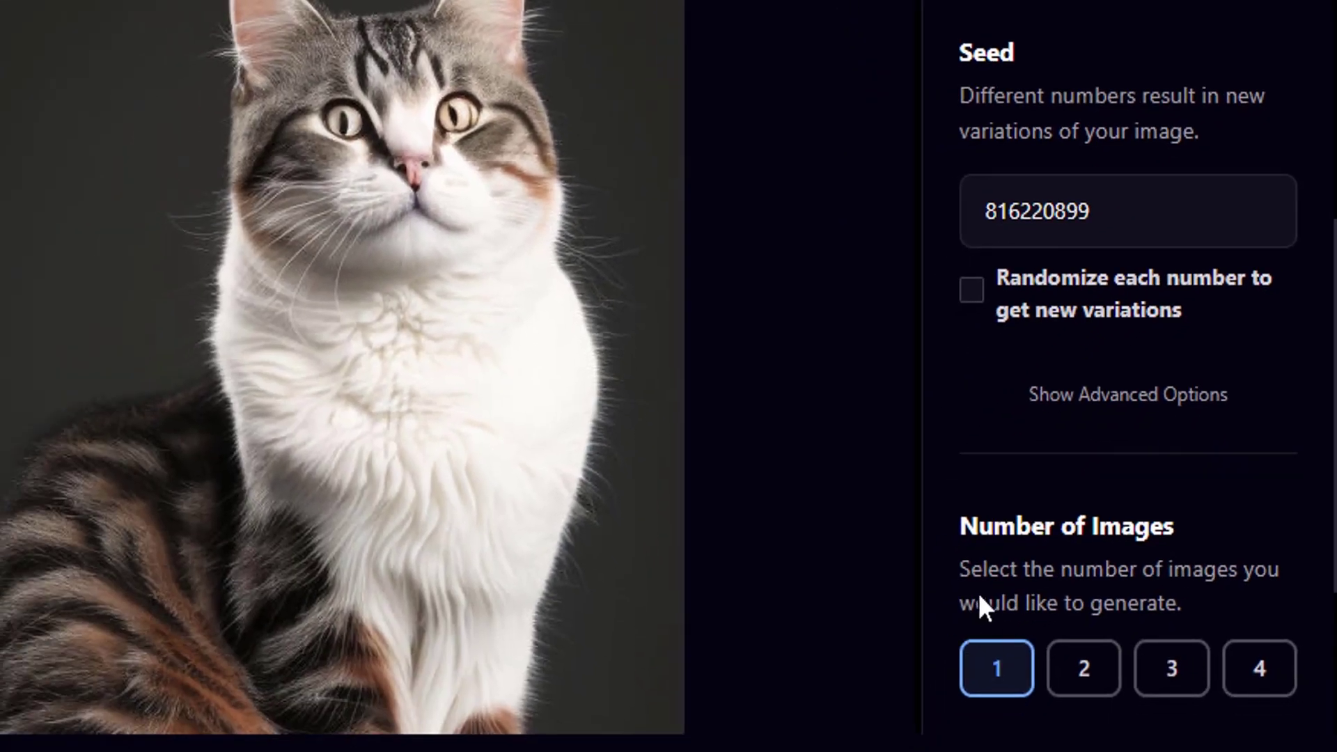
Turn on seed randomization for new variations, and switch the number of images to 4 and back to 1
left_click(1265, 666)
left_click(1001, 319)
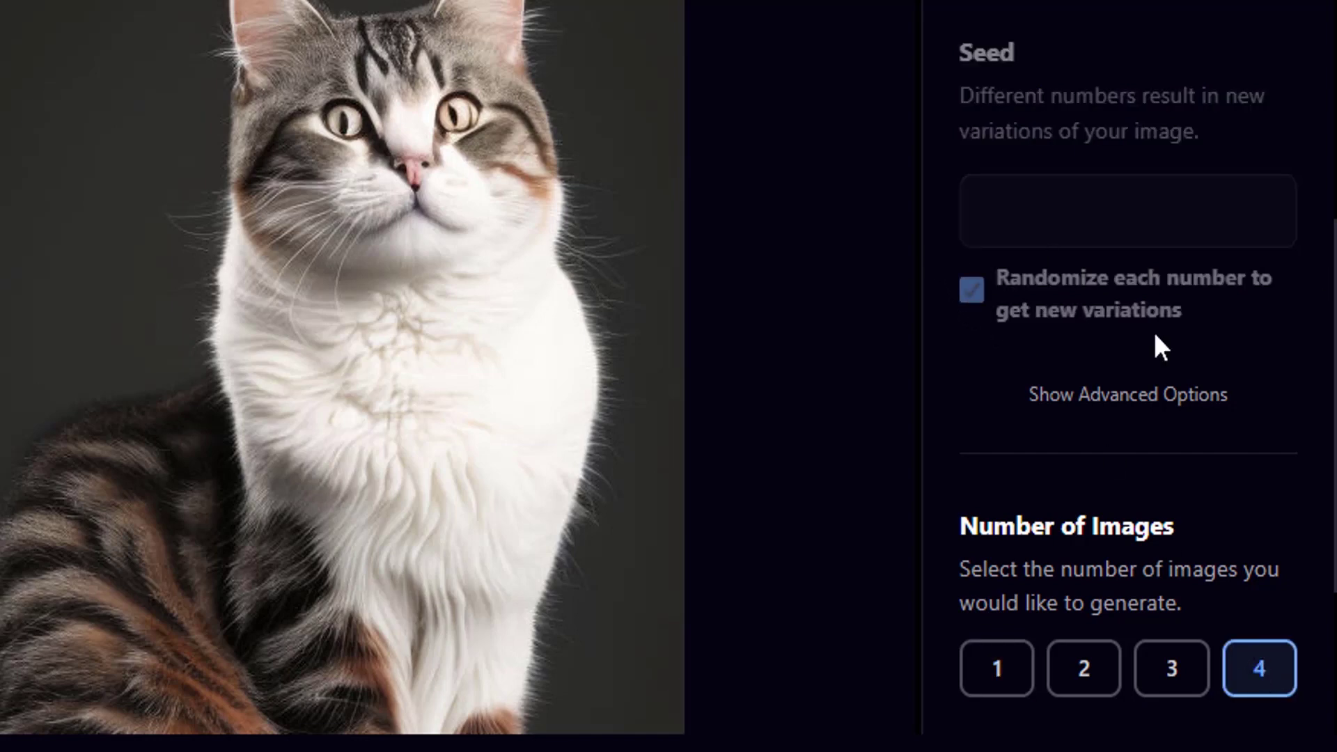
left_click(1018, 656)
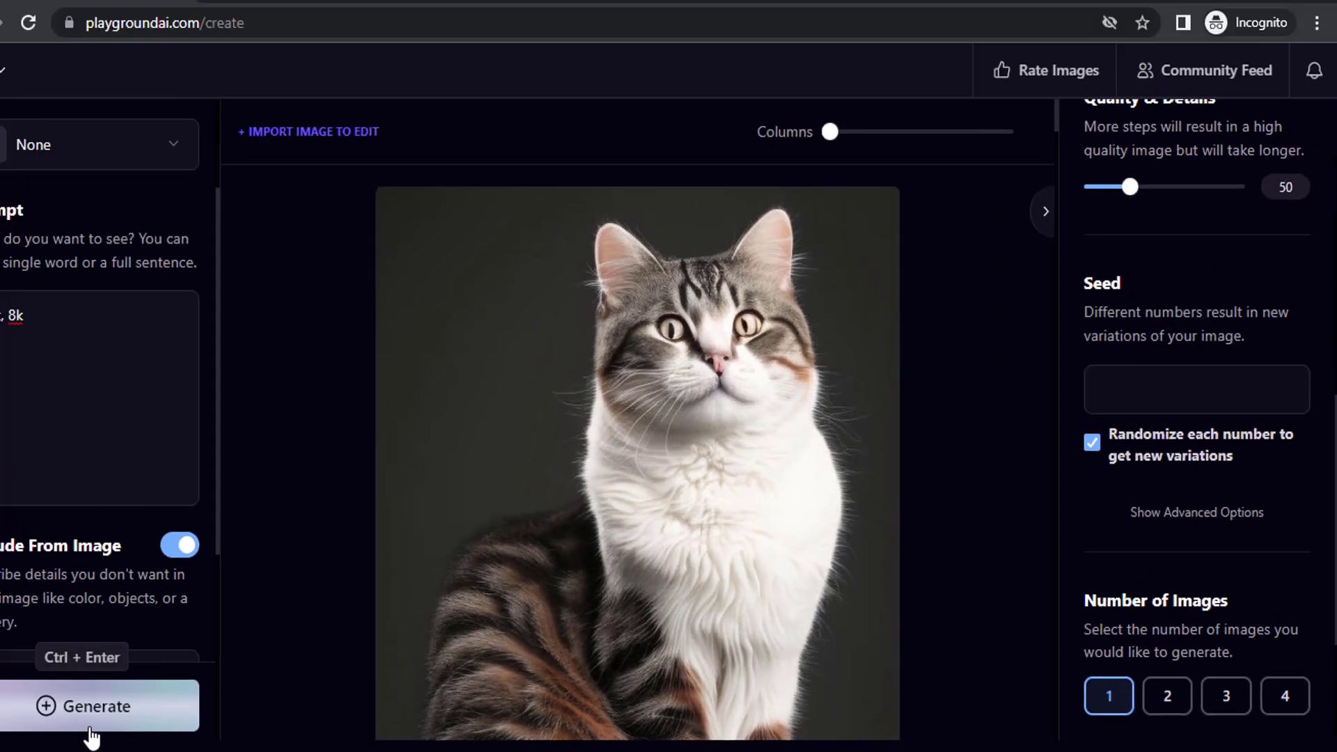
Generate another cat image with a randomized seed and reveal the advanced options
left_click(105, 706)
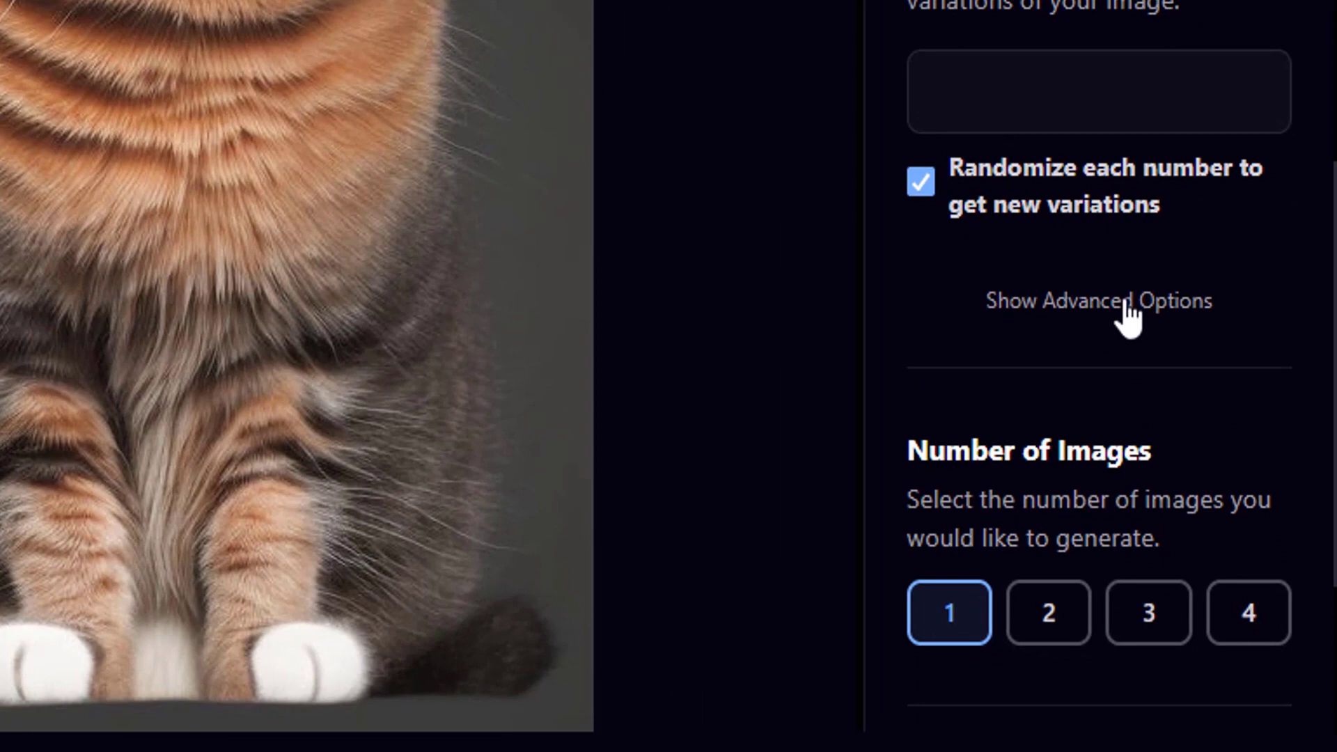
left_click(1128, 306)
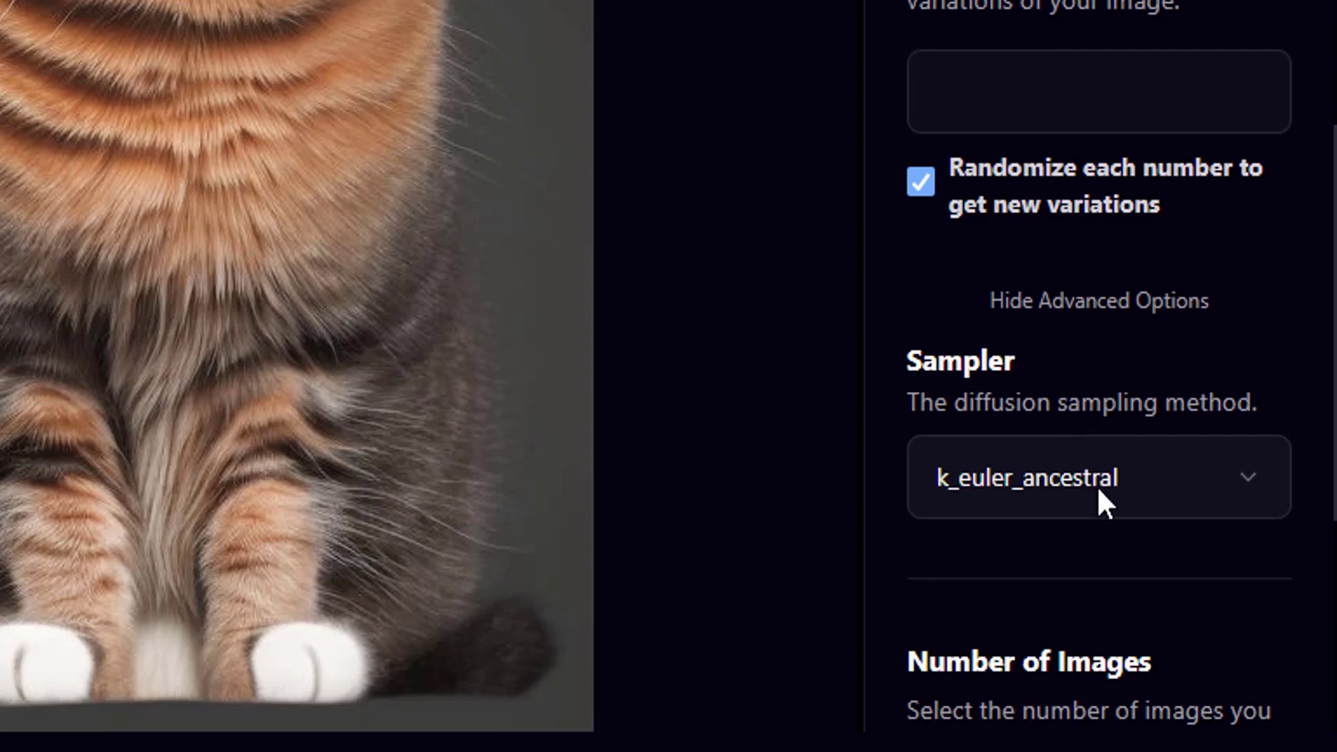
Switch the model from Playground v1 to Stable Diffusion 1.5
scroll(1043, 394, "down", 5)
scroll(1135, 132, "up", 10)
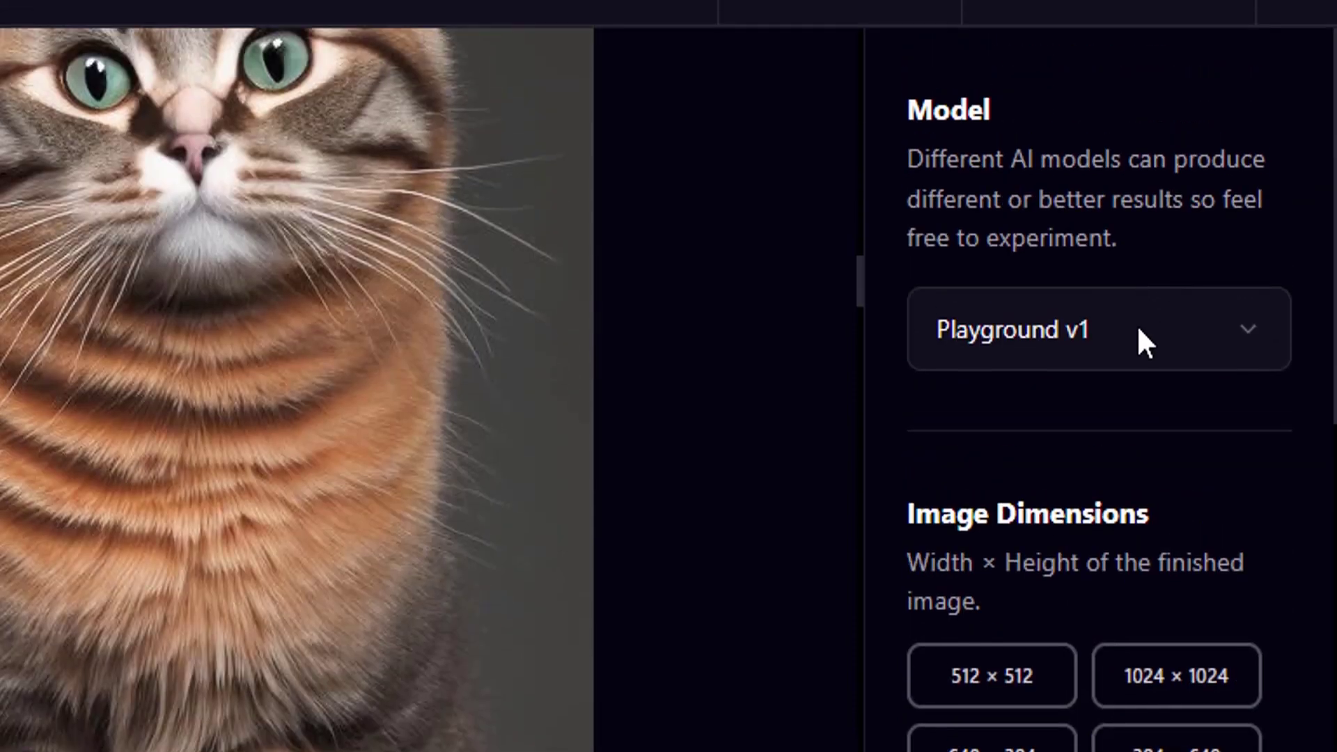
left_click(1142, 342)
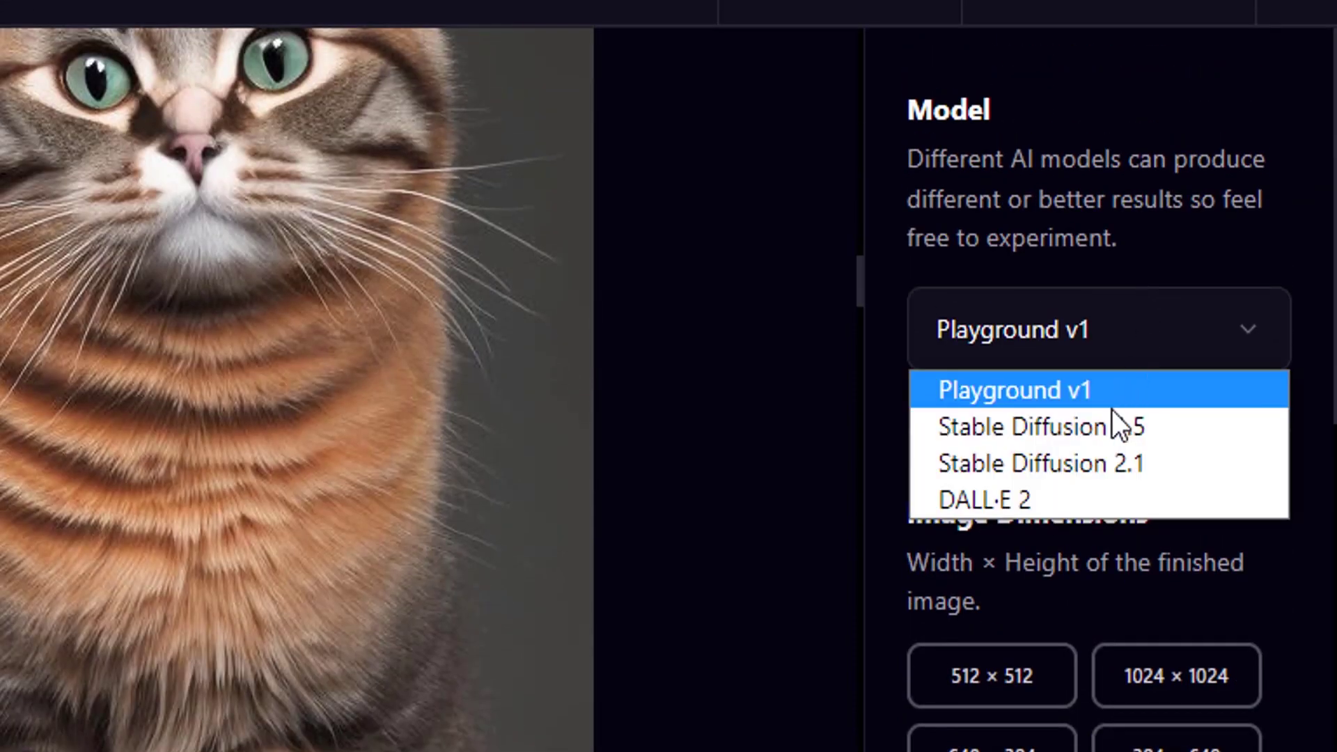
left_click(1112, 424)
Show the advanced options again and browse the available samplers, keeping k_euler_ancestral selected
scroll(1215, 474, "down", 6)
scroll(1200, 491, "down", 5)
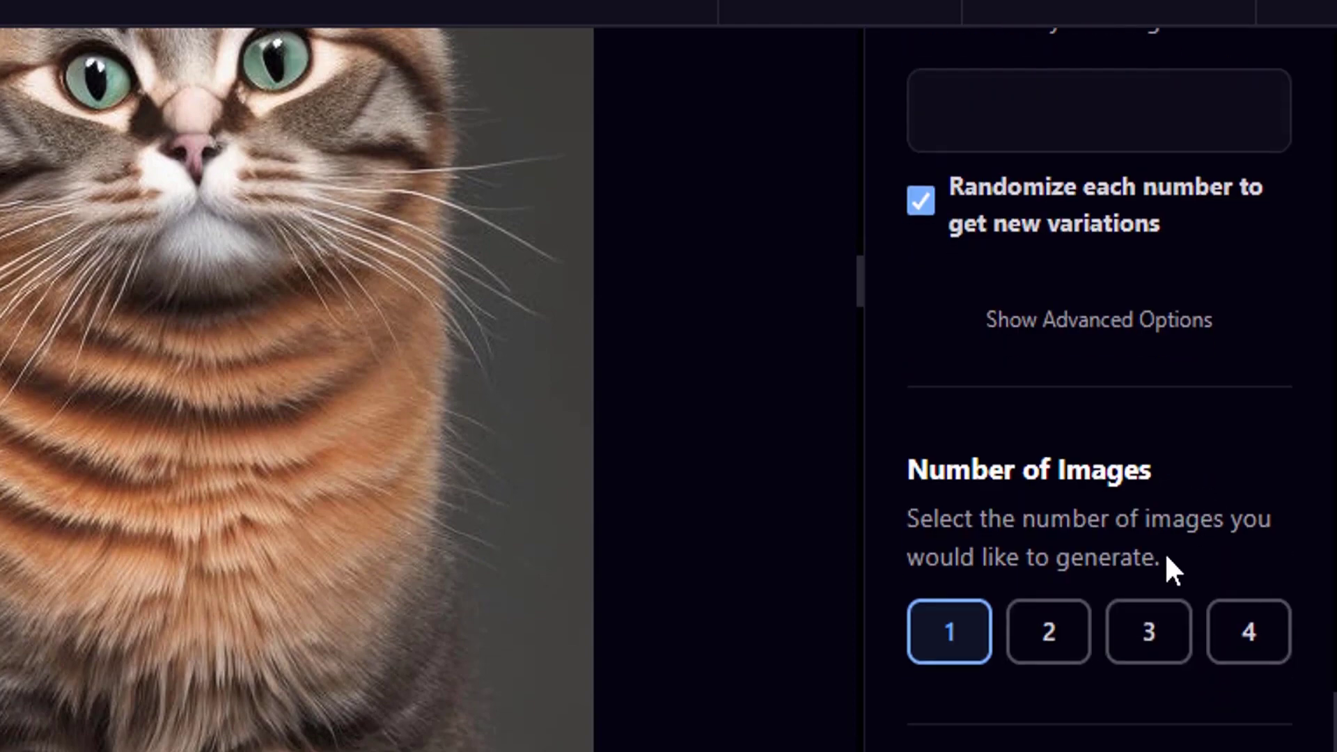
left_click(1163, 333)
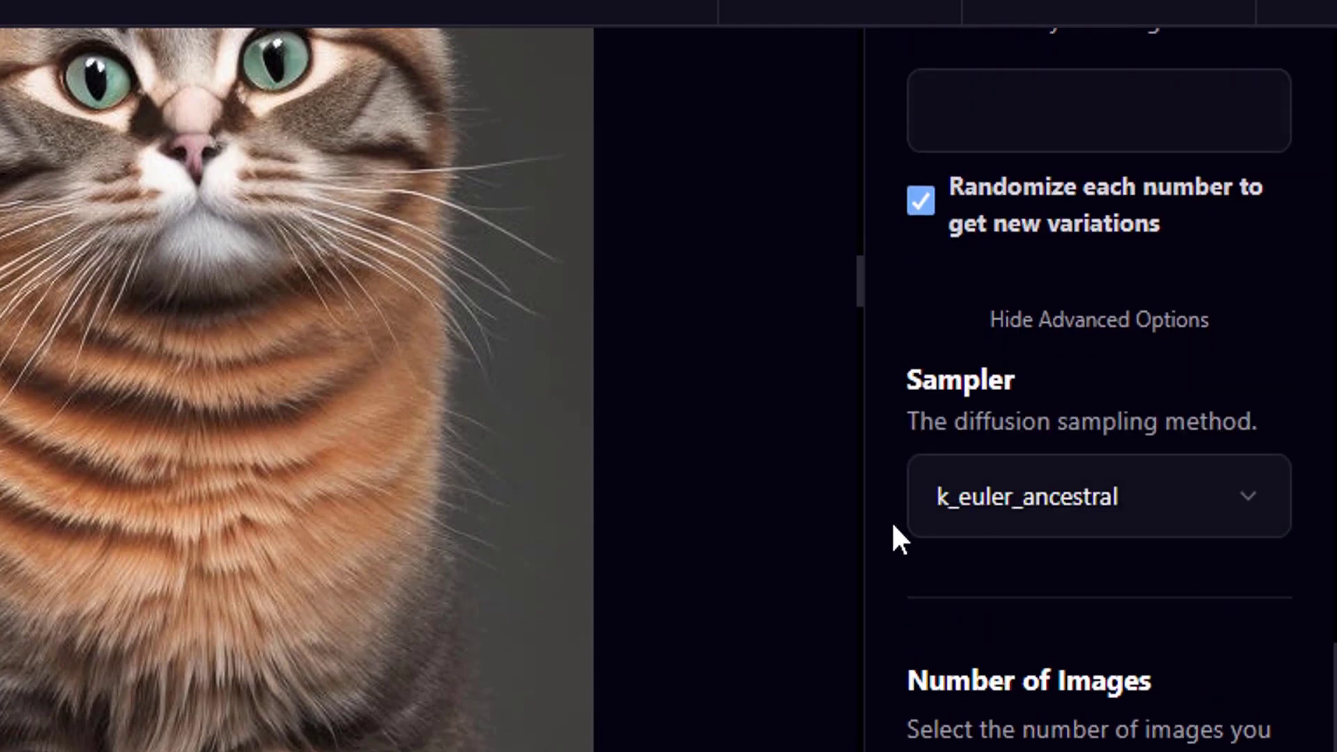
left_click(1182, 505)
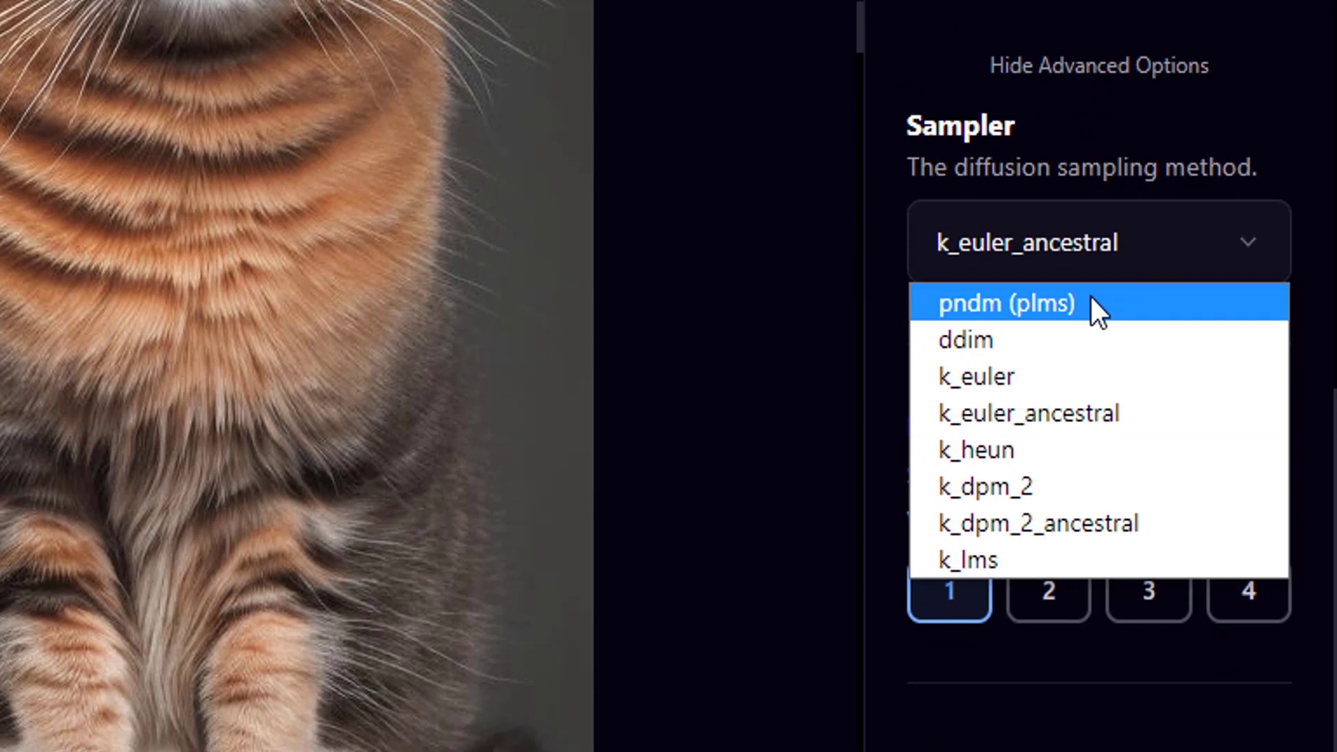
left_click(1087, 416)
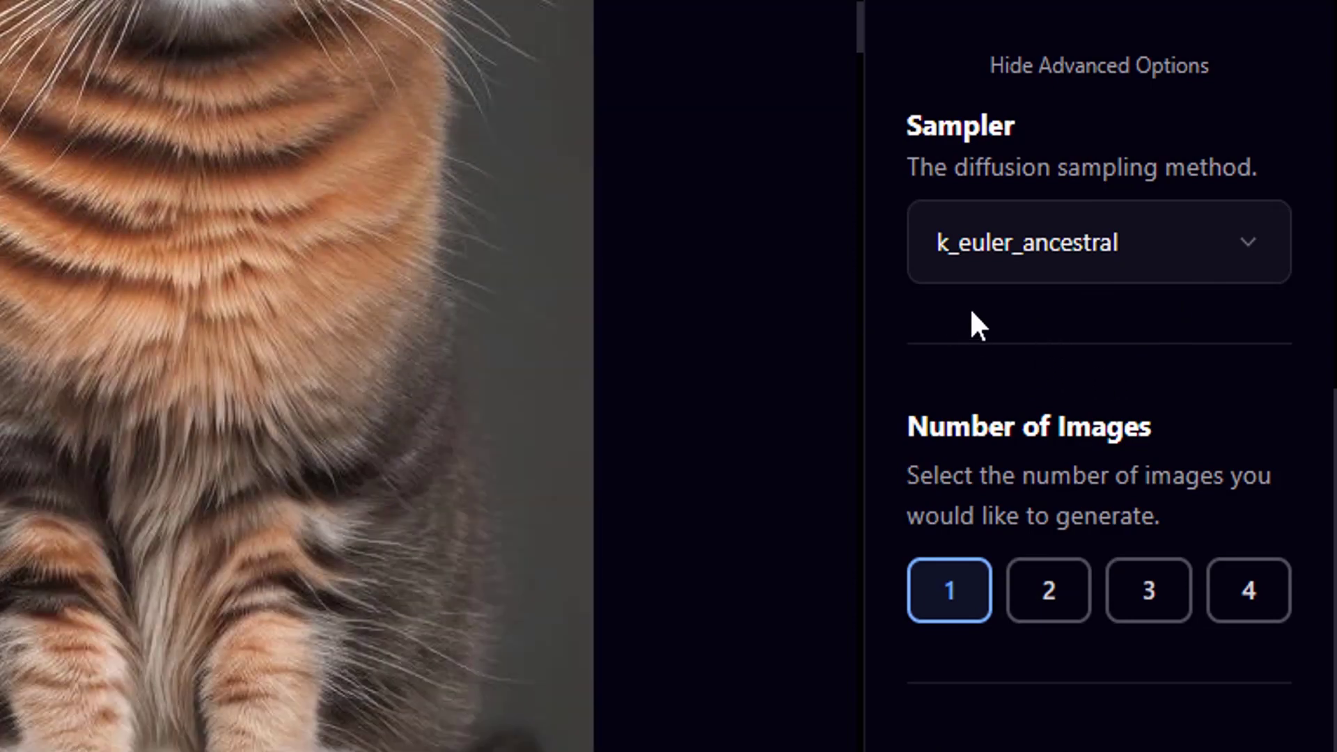
scroll(996, 321, "down", 3)
left_click(1056, 209)
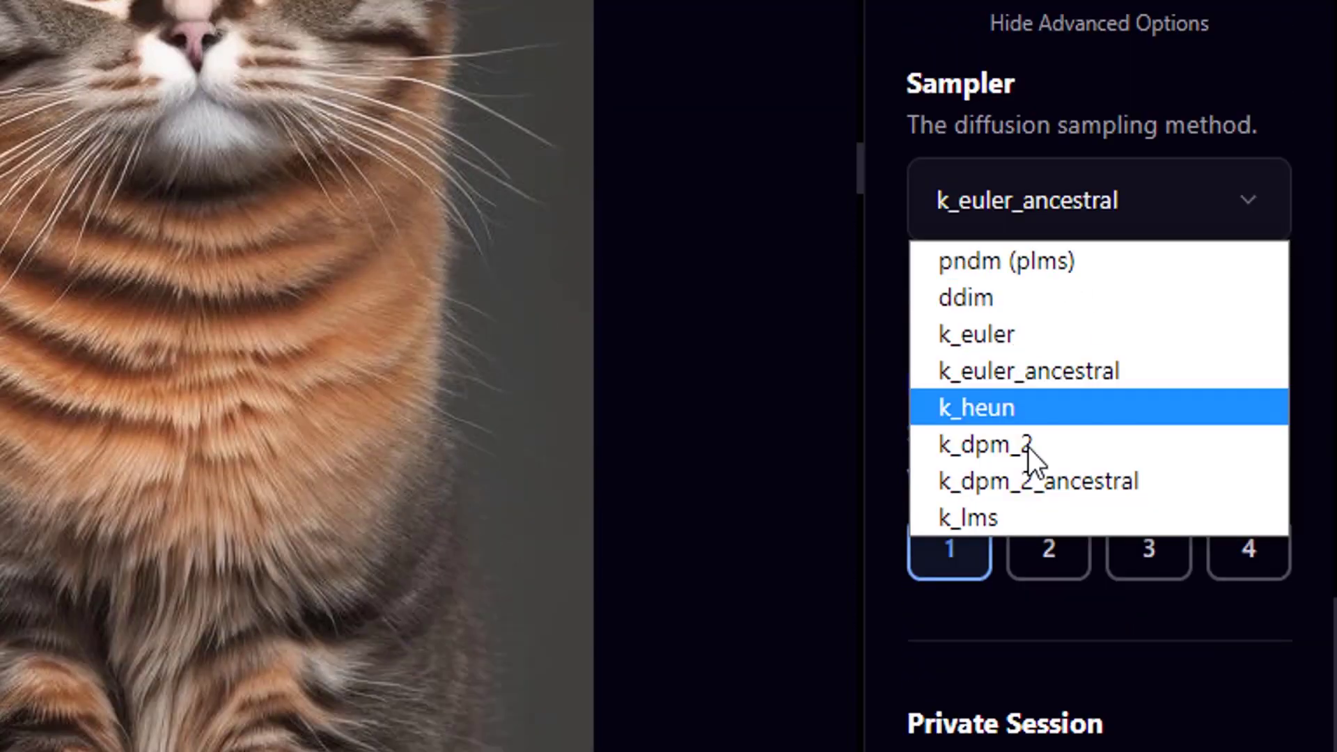
left_click(651, 552)
Compare the generated cat images and examine the seed, sampler and Exclude From Image settings
scroll(976, 383, "up", 6)
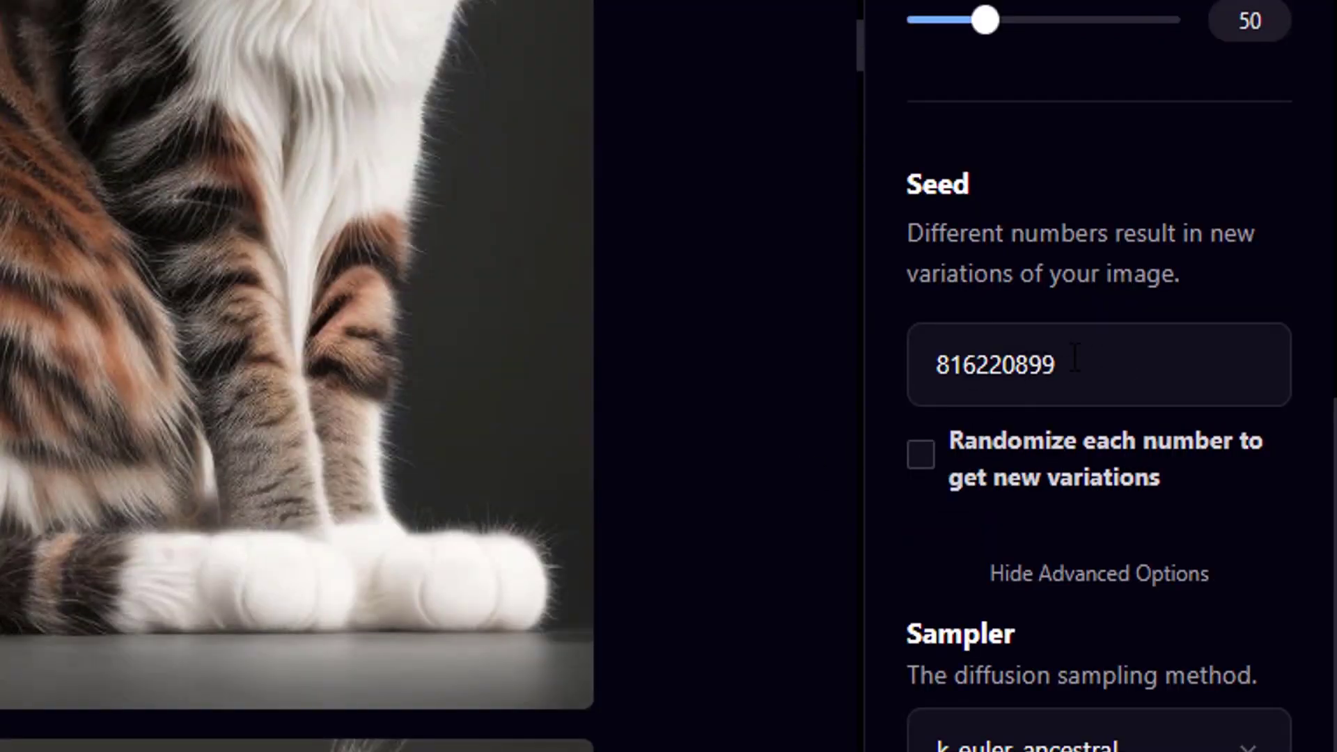
scroll(289, 488, "up", 5)
scroll(290, 488, "down", 5)
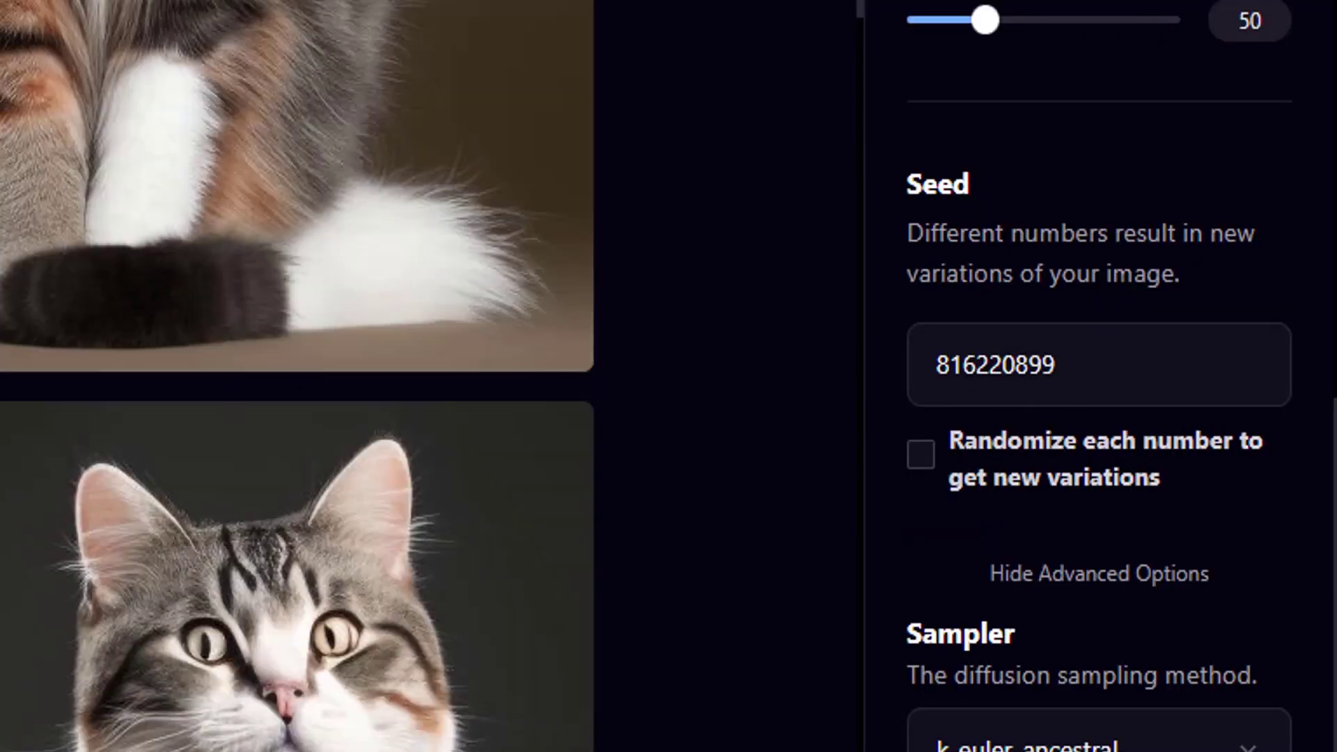
scroll(1061, 423, "down", 8)
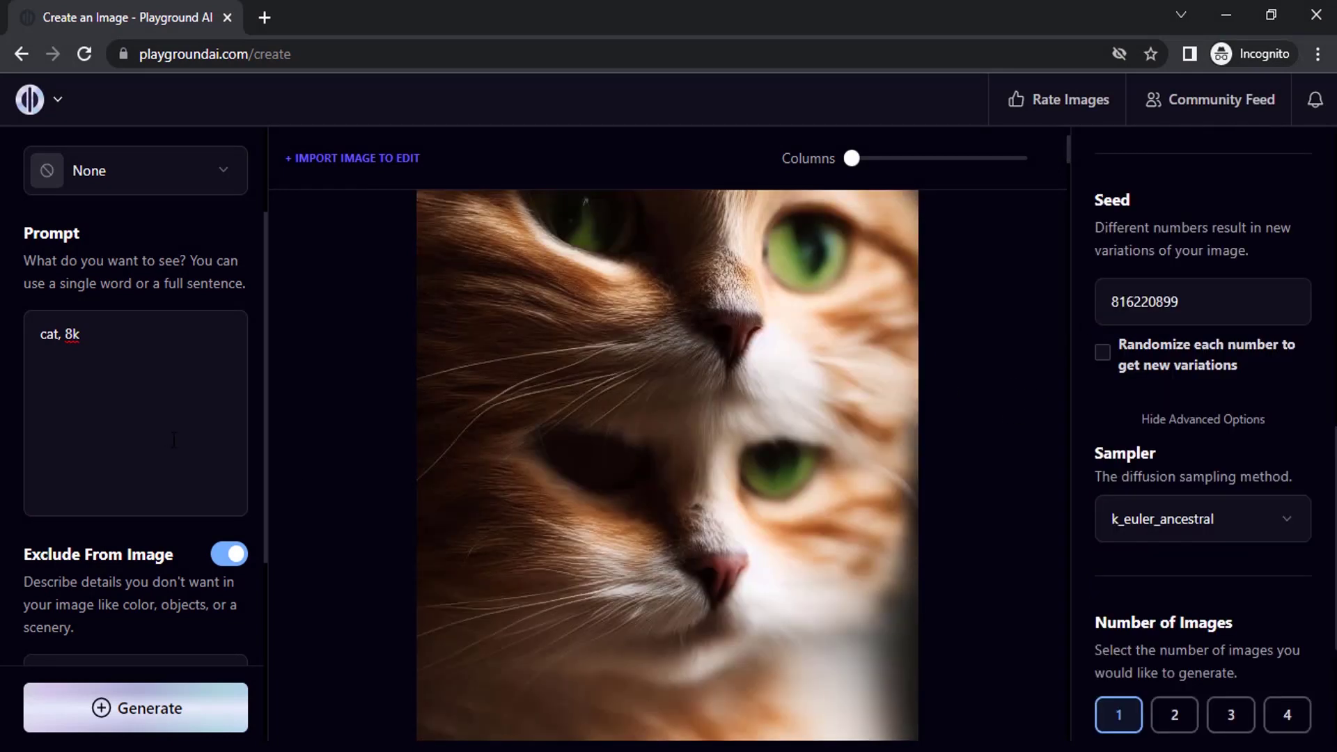
scroll(173, 439, "down", 2)
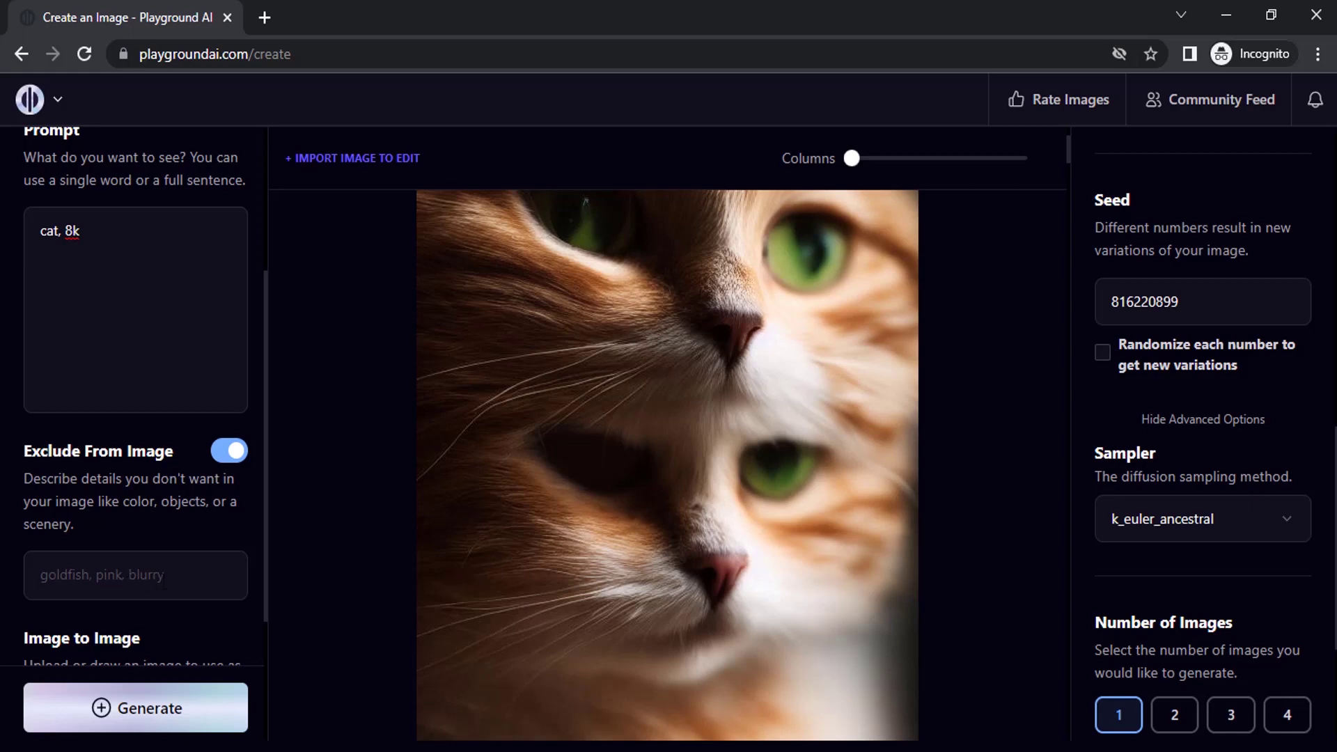
left_click(112, 592)
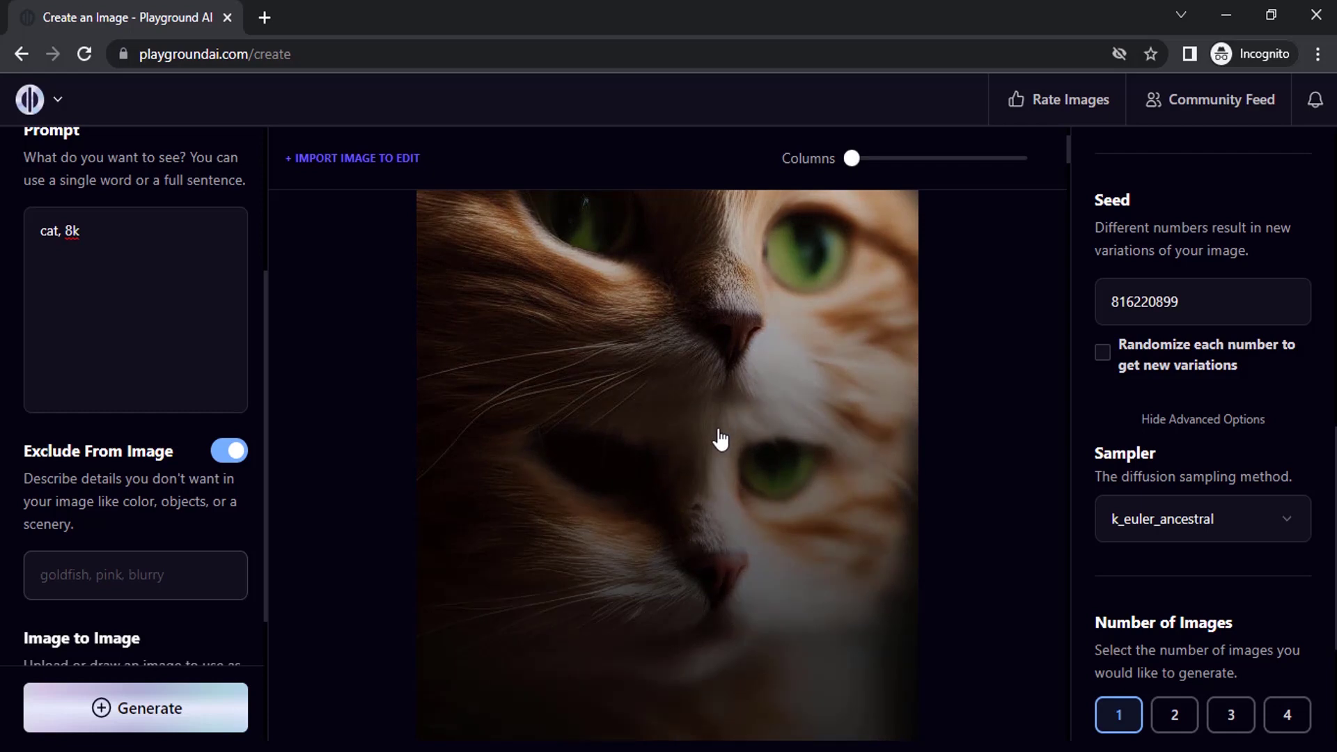
Shorten the seed to 816 by removing its trailing digits
scroll(1184, 418, "up", 1)
left_click_drag(1185, 405, 1160, 412)
key("BackSpace")
key("BackSpace")
left_click_drag(737, 495, 652, 488)
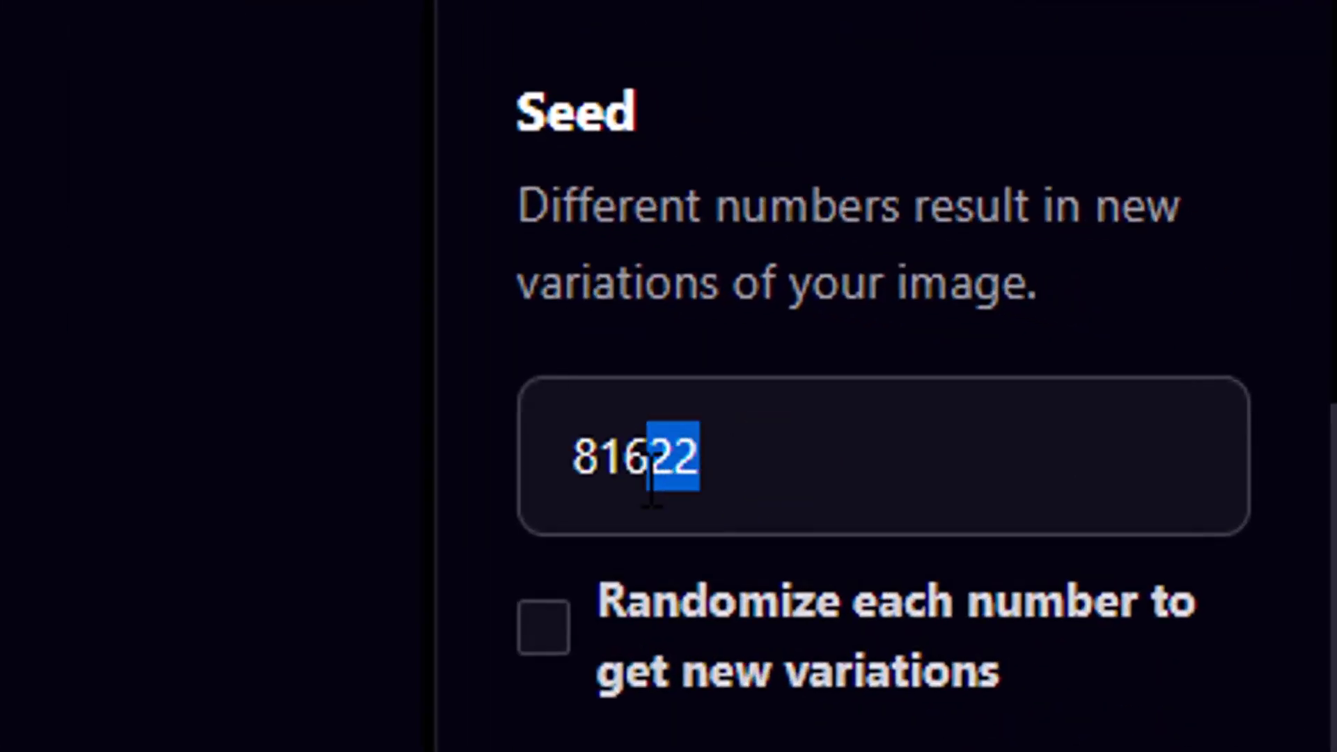
key("BackSpace")
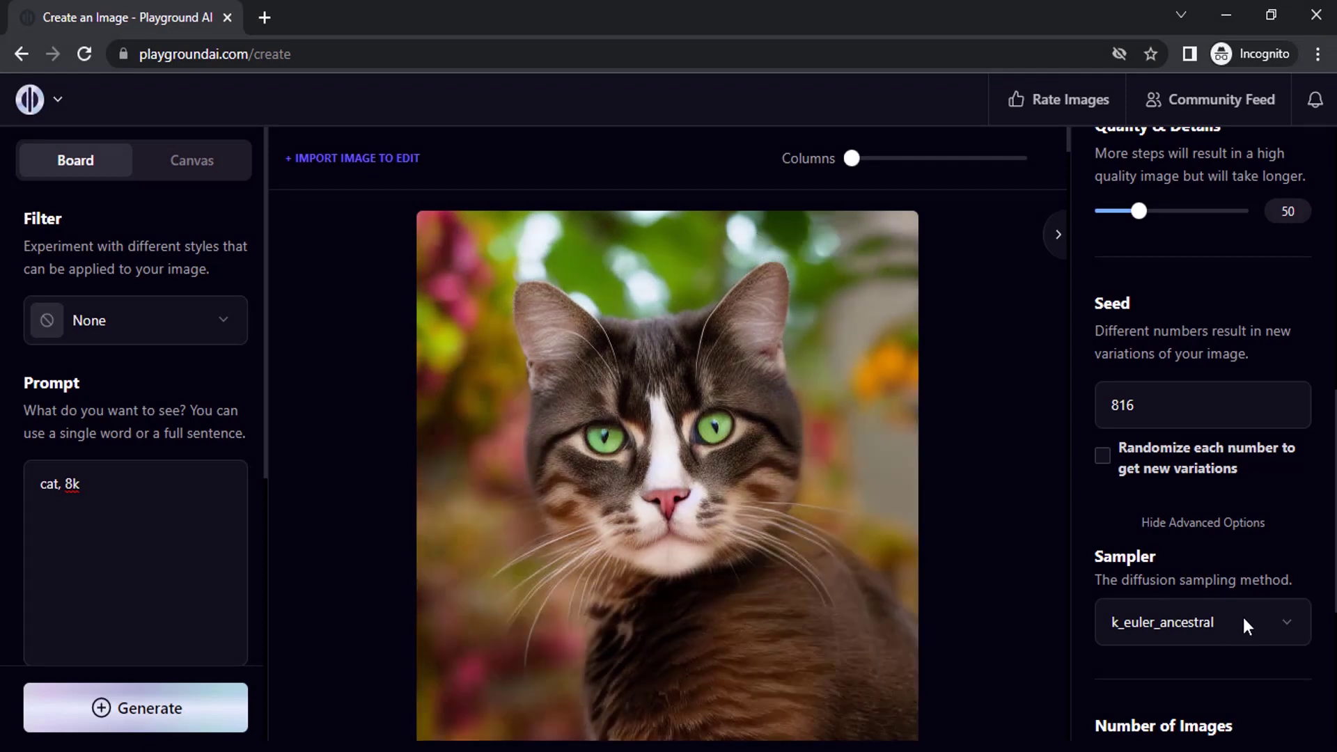
Change the sampler to pndm (plms) and examine the cat image generated with it
left_click(1283, 622)
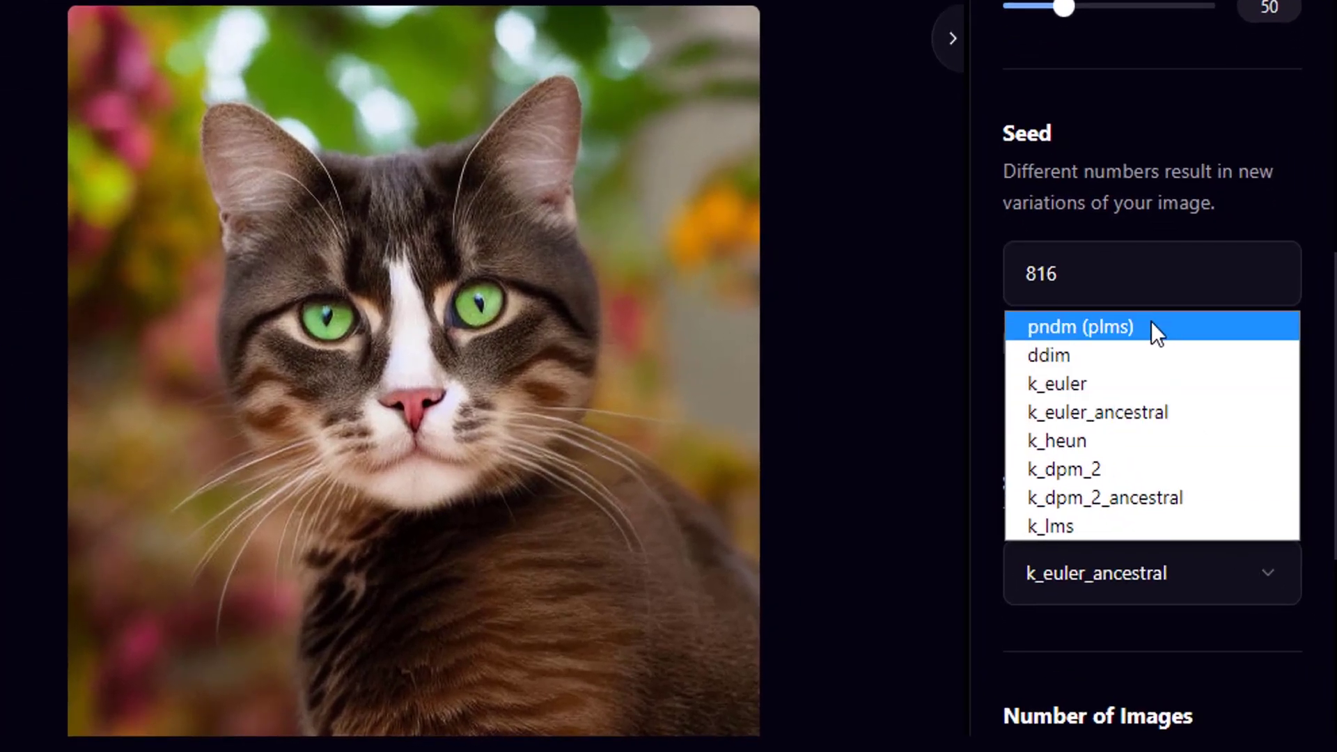
left_click(1152, 329)
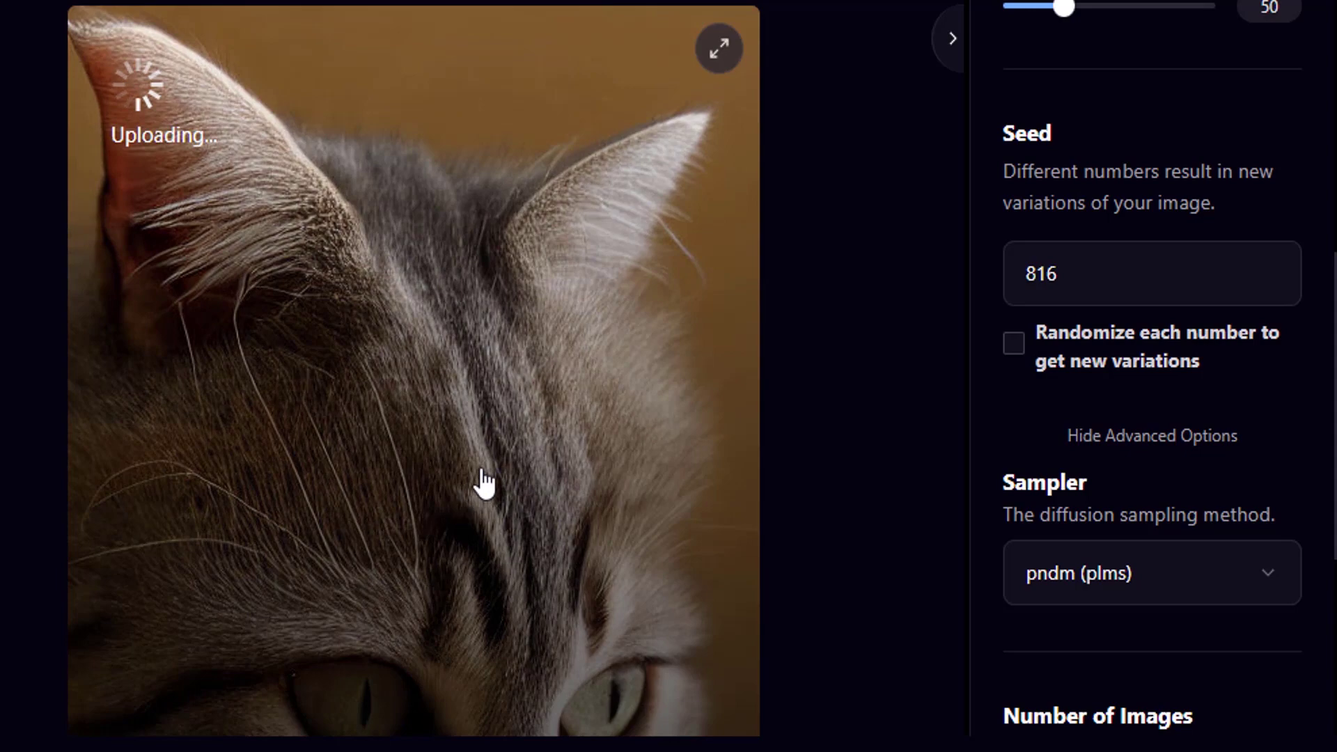
scroll(483, 483, "down", 5)
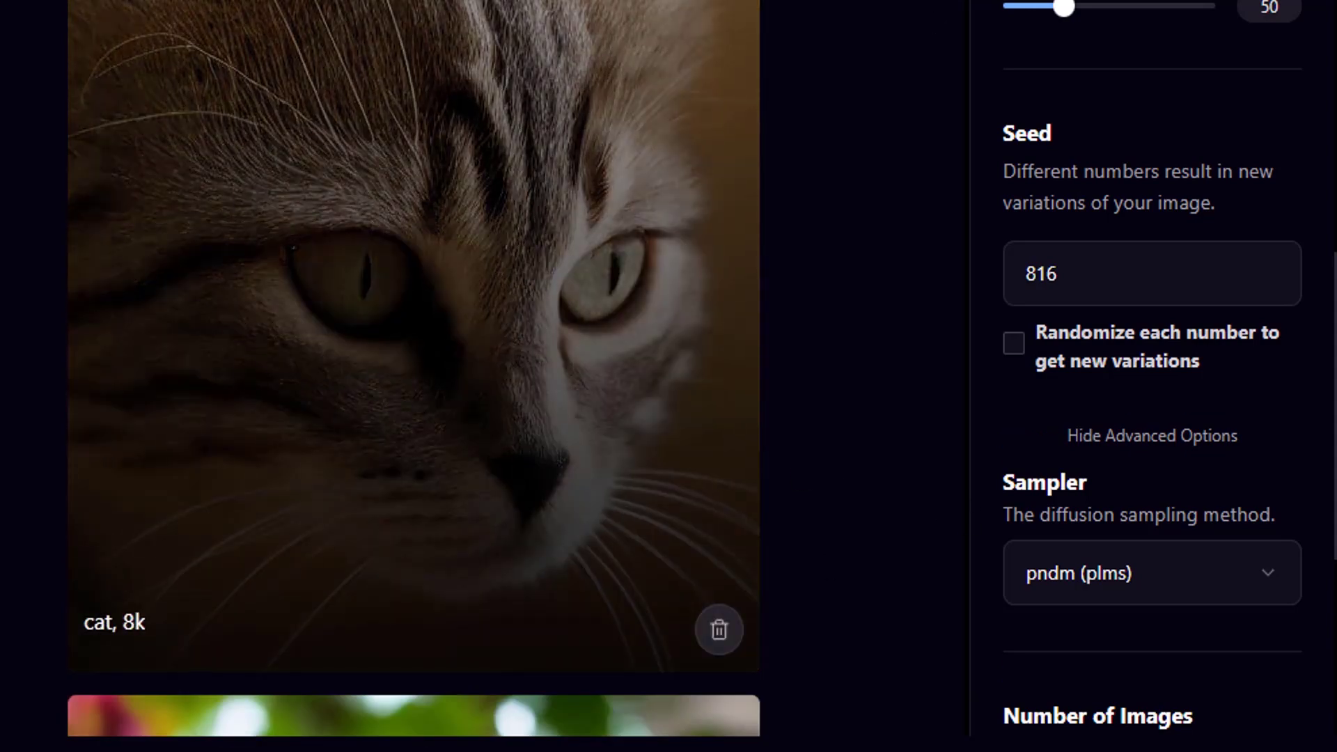
scroll(352, 484, "up", 5)
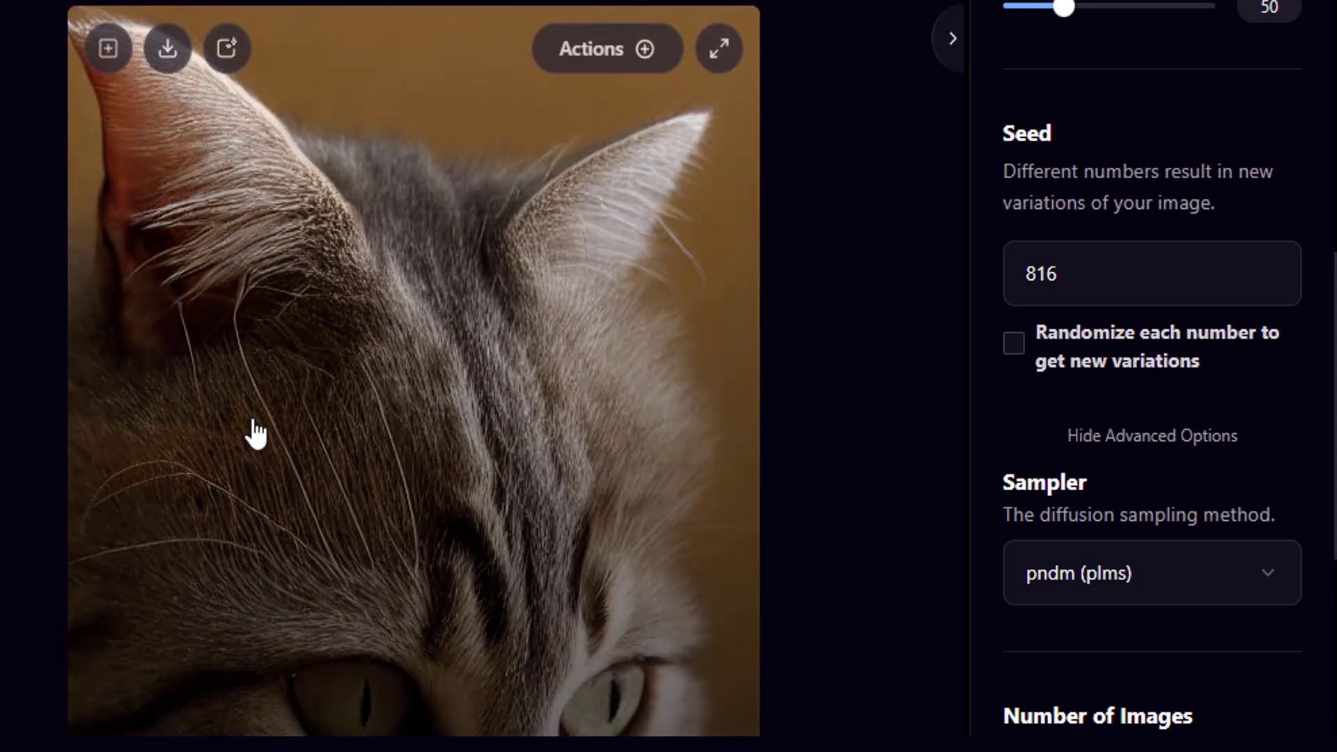
scroll(253, 433, "down", 3)
Change the sampler to ddim and compare its cat image with the pndm (plms) version
left_click(1193, 585)
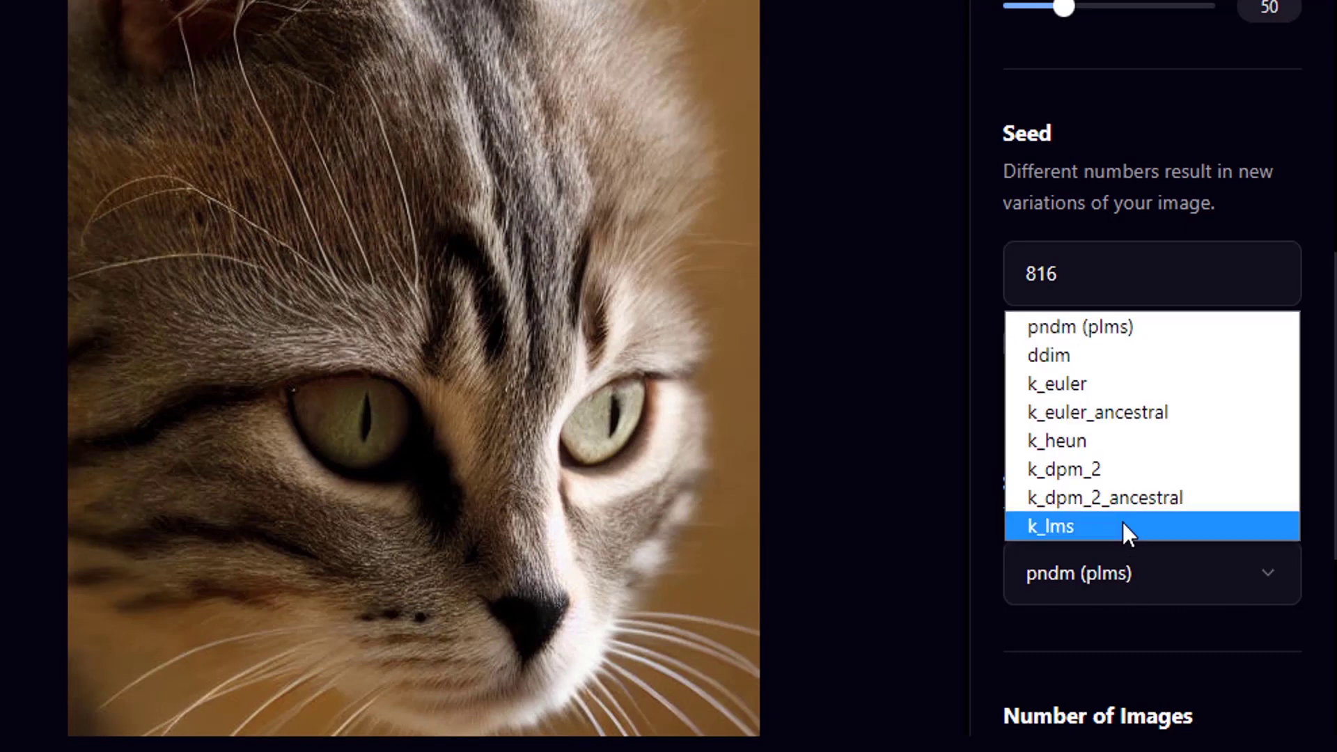
left_click(1118, 357)
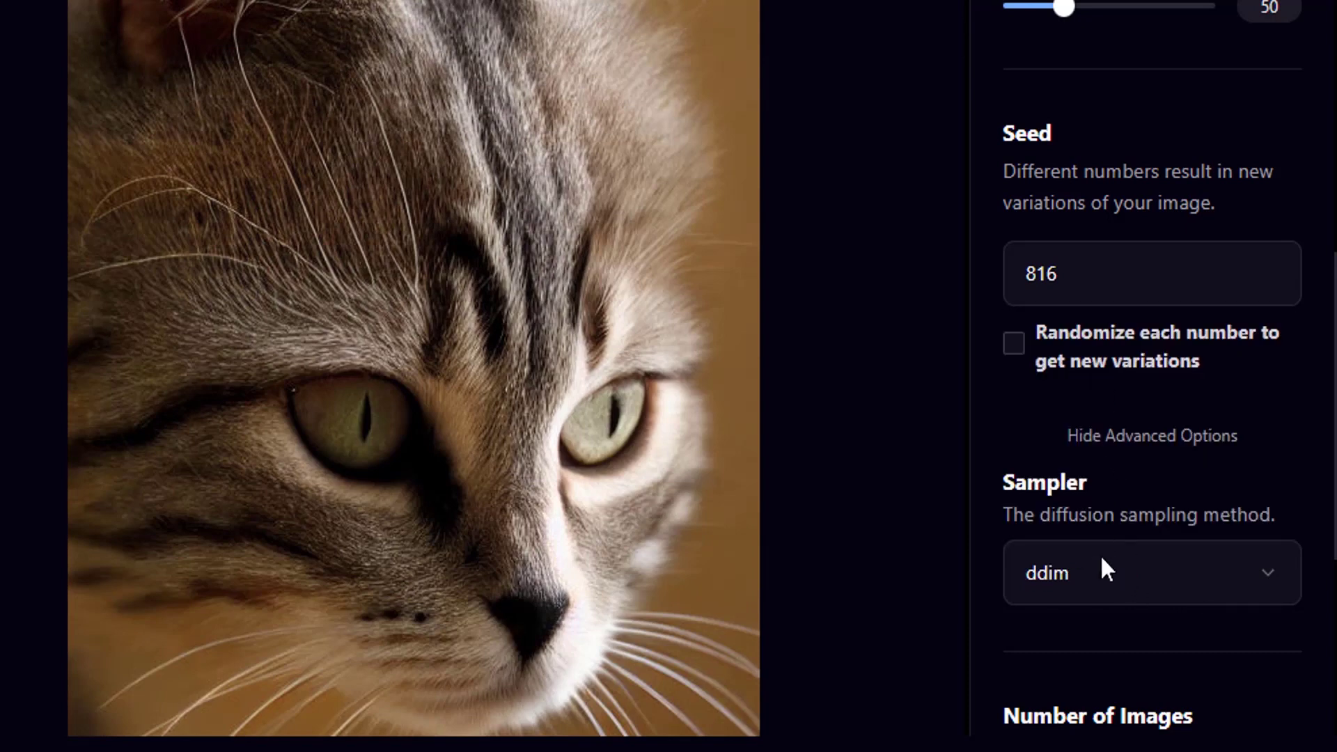
scroll(620, 433, "down", 8)
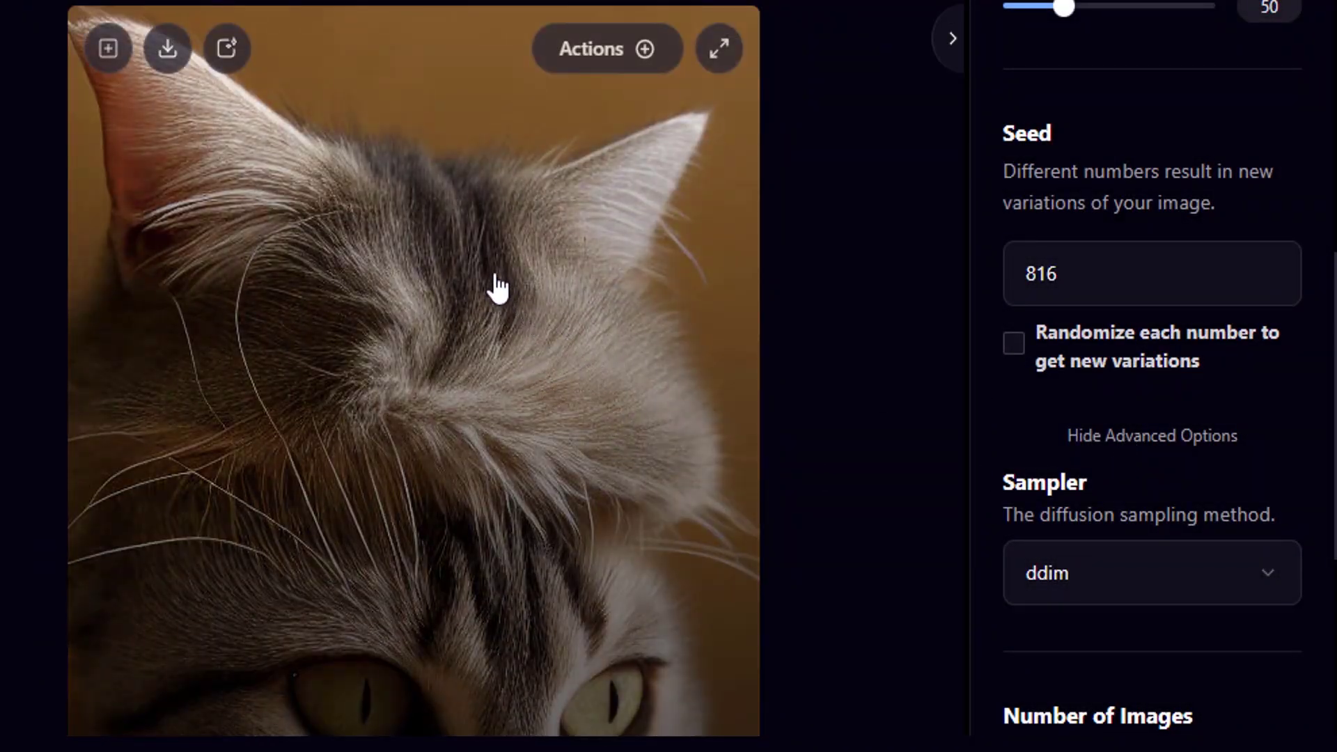
scroll(529, 292, "up", 10)
scroll(544, 296, "down", 10)
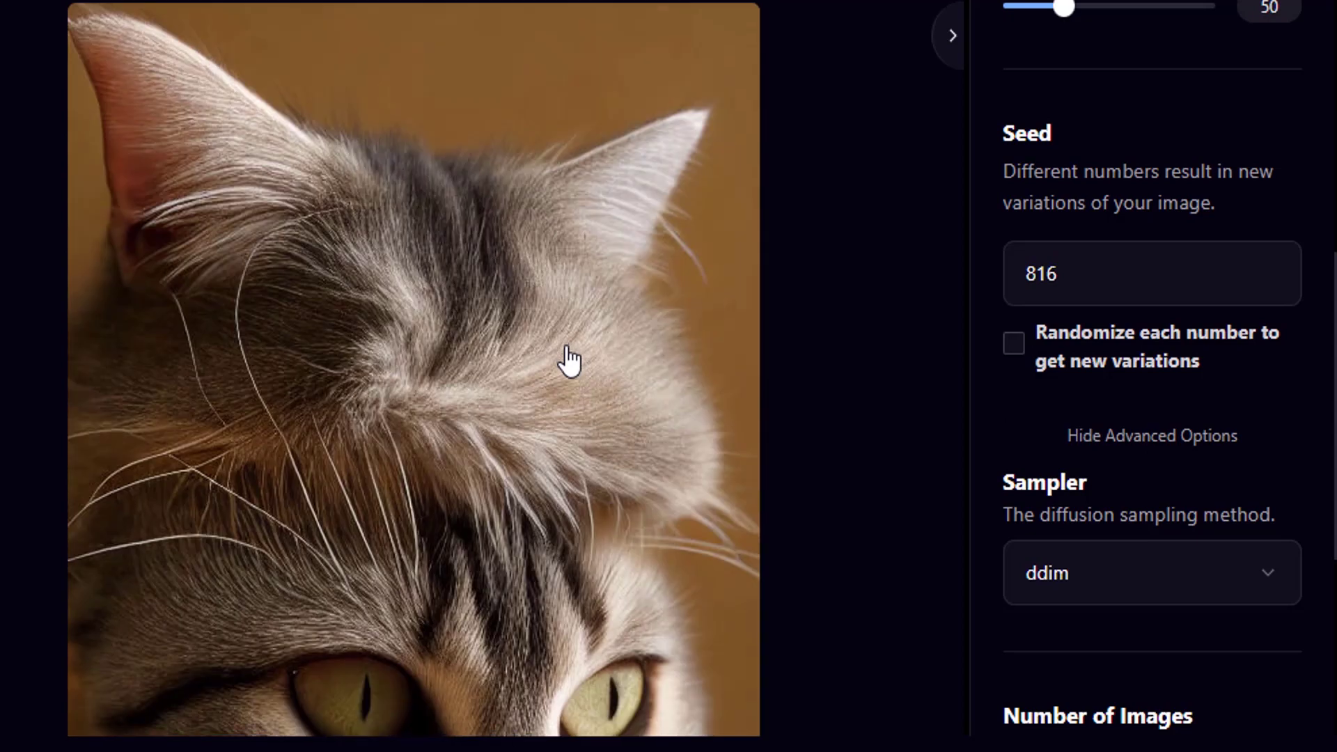
scroll(595, 326, "up", 3)
scroll(595, 326, "down", 5)
scroll(541, 425, "up", 2)
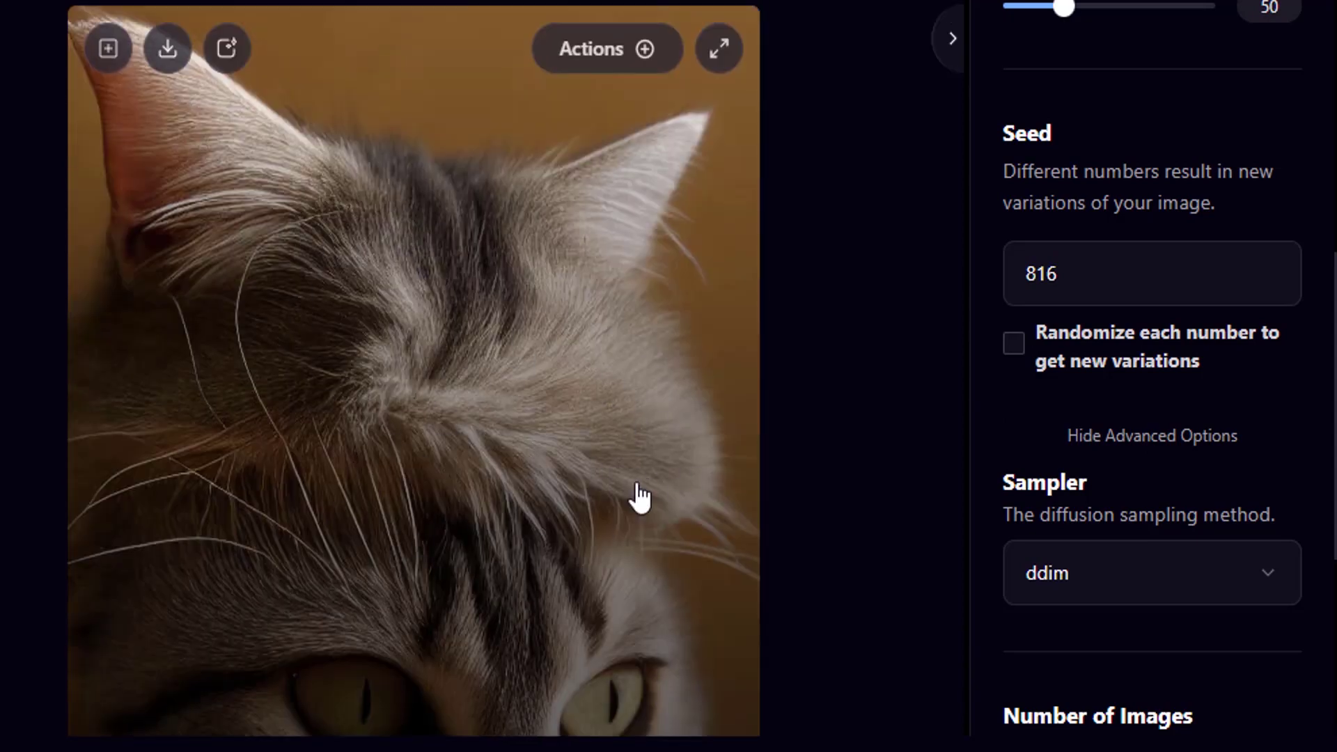
scroll(578, 425, "down", 1)
scroll(606, 472, "up", 1)
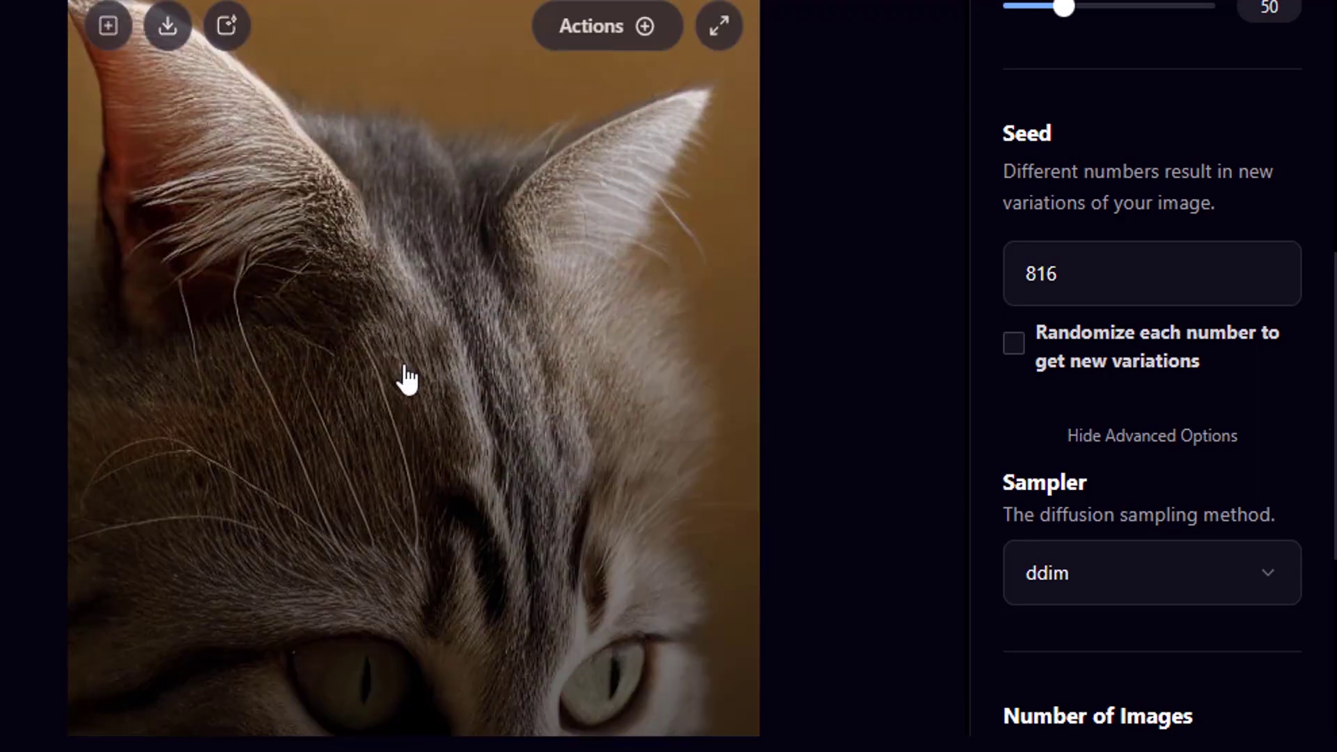
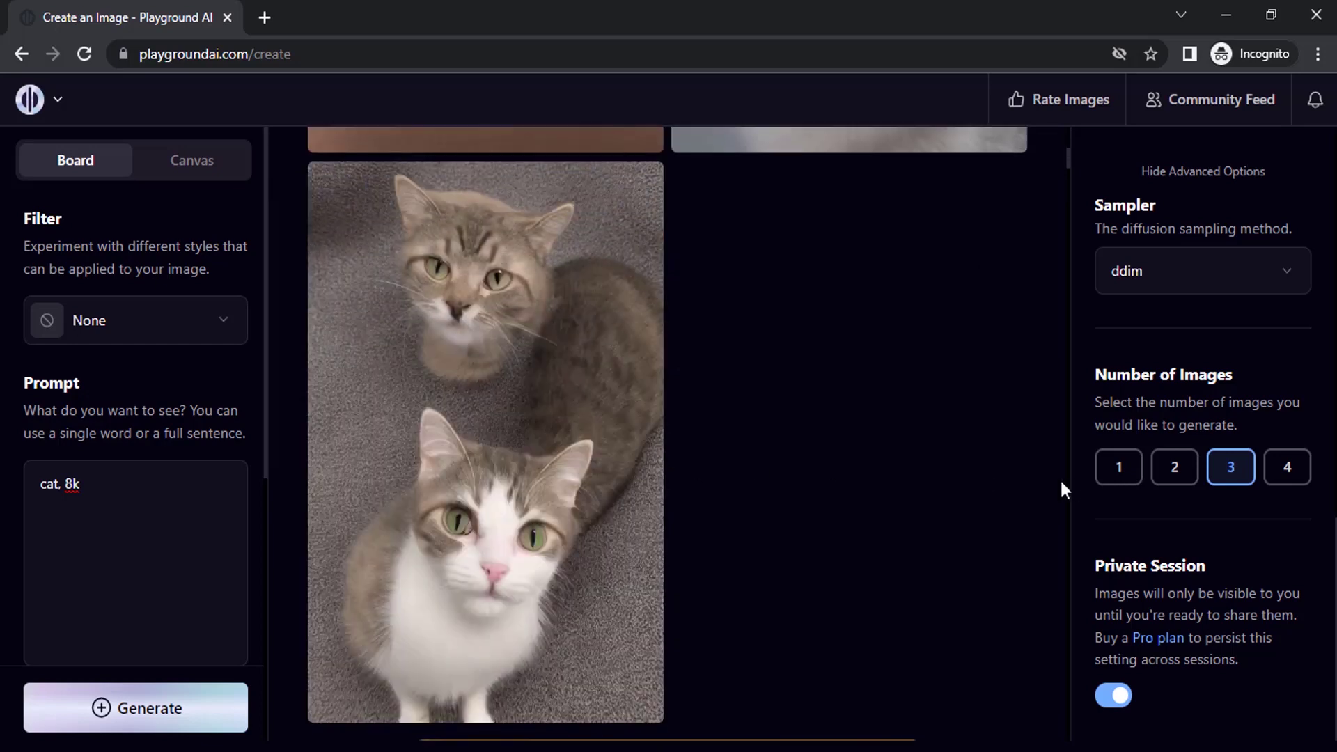
Look through the newly generated batch of cat images
scroll(728, 458, "up", 1)
scroll(695, 446, "down", 1)
mouse_move(436, 476)
scroll(921, 387, "up", 8)
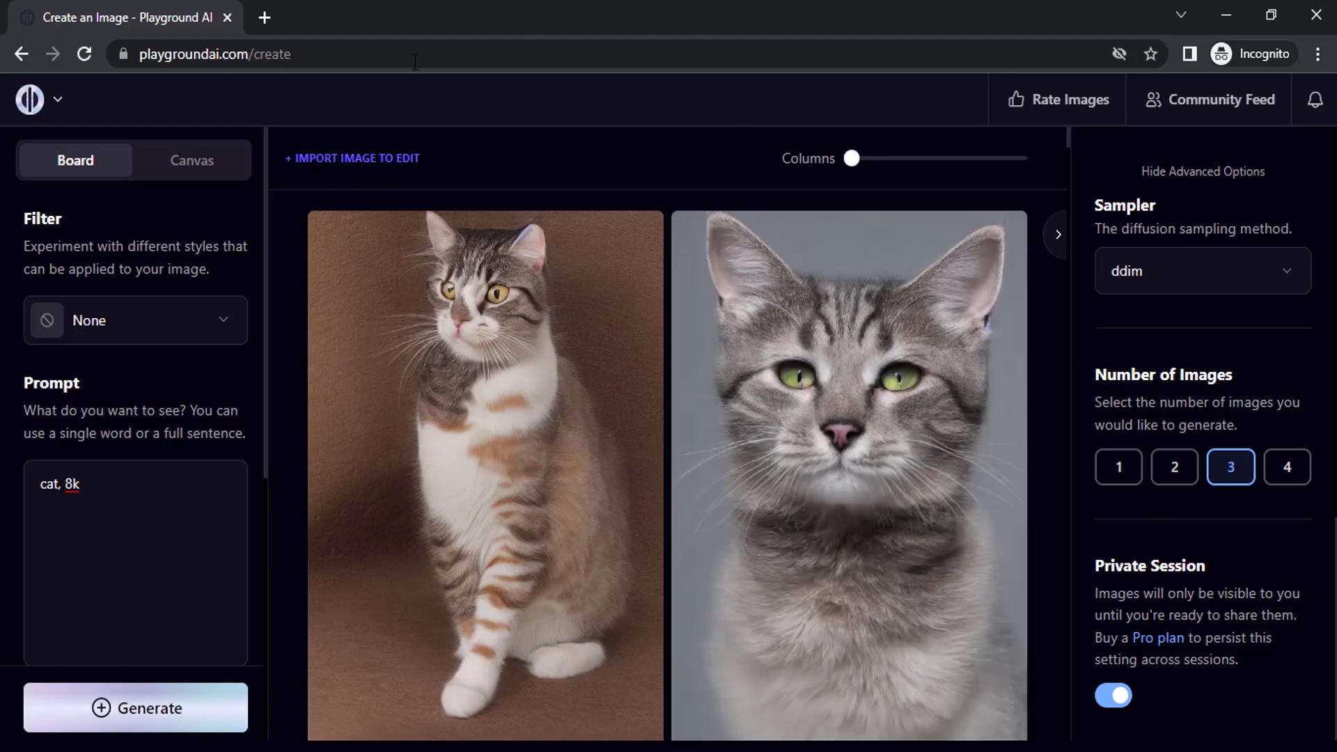
Open the Community Feed in a new browser tab and view the details of the Fire fox image
right_click(1201, 112)
left_click(1200, 116)
left_click(383, 3)
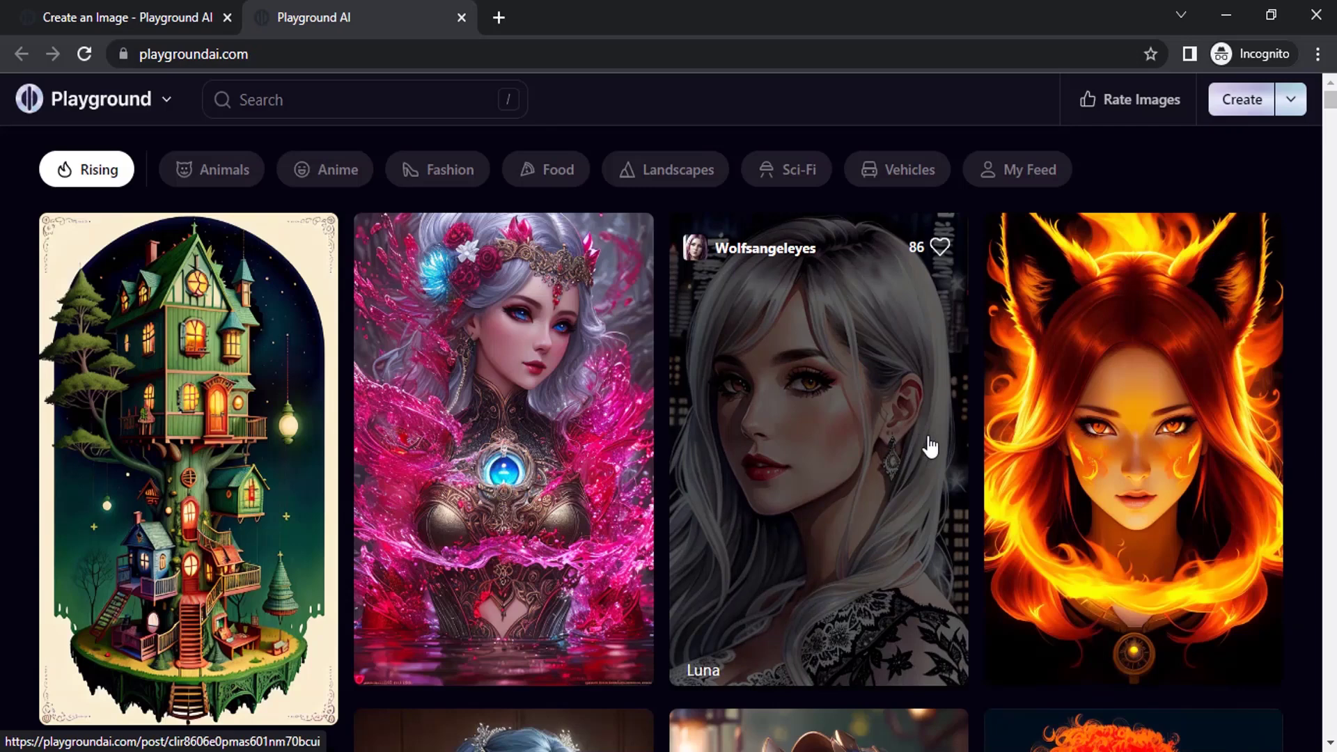
mouse_move(1161, 448)
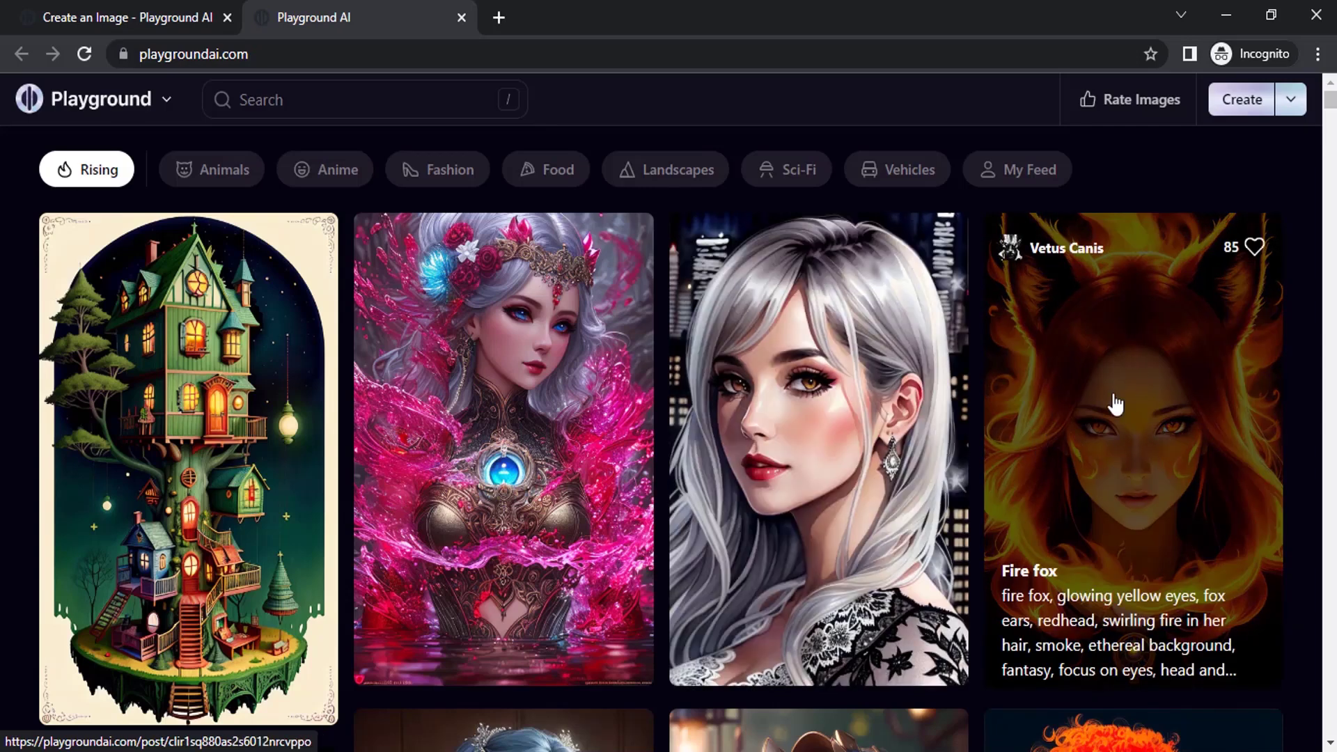
left_click(1162, 435)
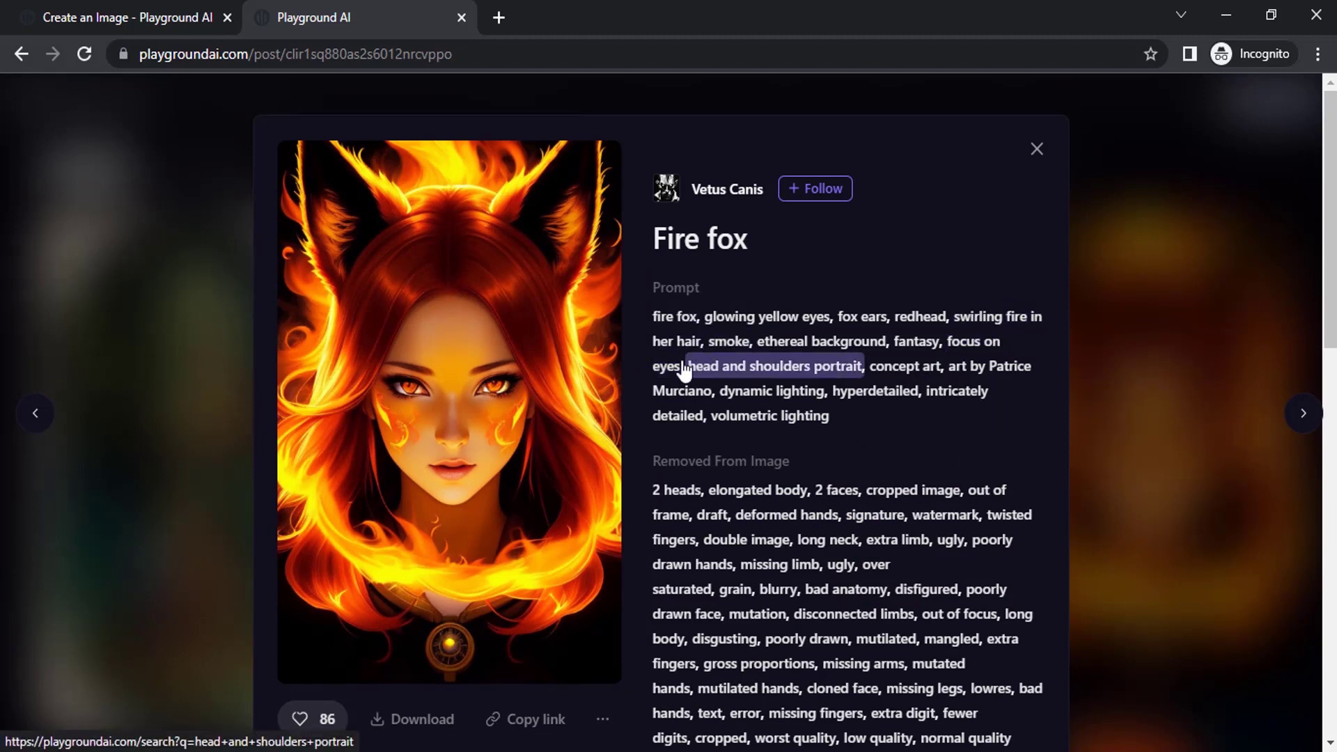
Copy the Fire fox image's full prompt and paste it over the cat prompt on the Create an Image page
left_click_drag(647, 306, 831, 420)
key("ctrl+c")
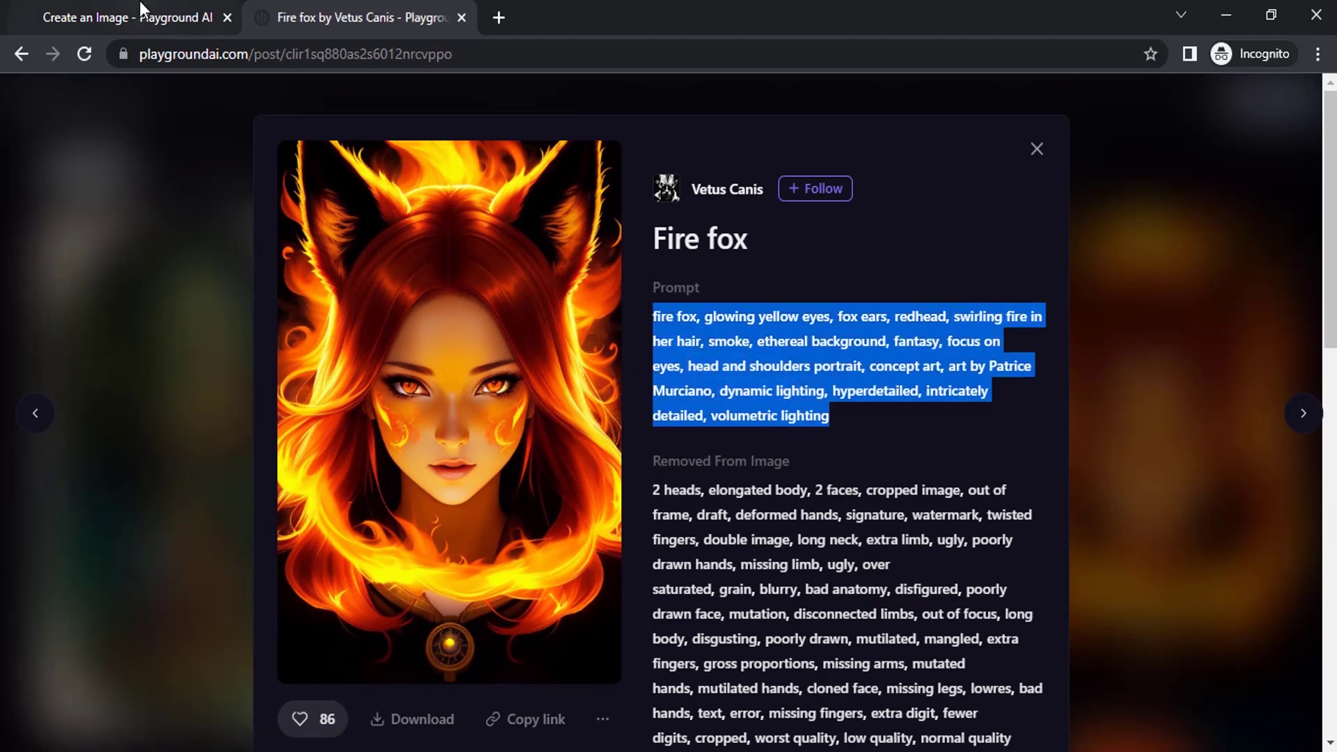
left_click(142, 15)
key("ctrl+v")
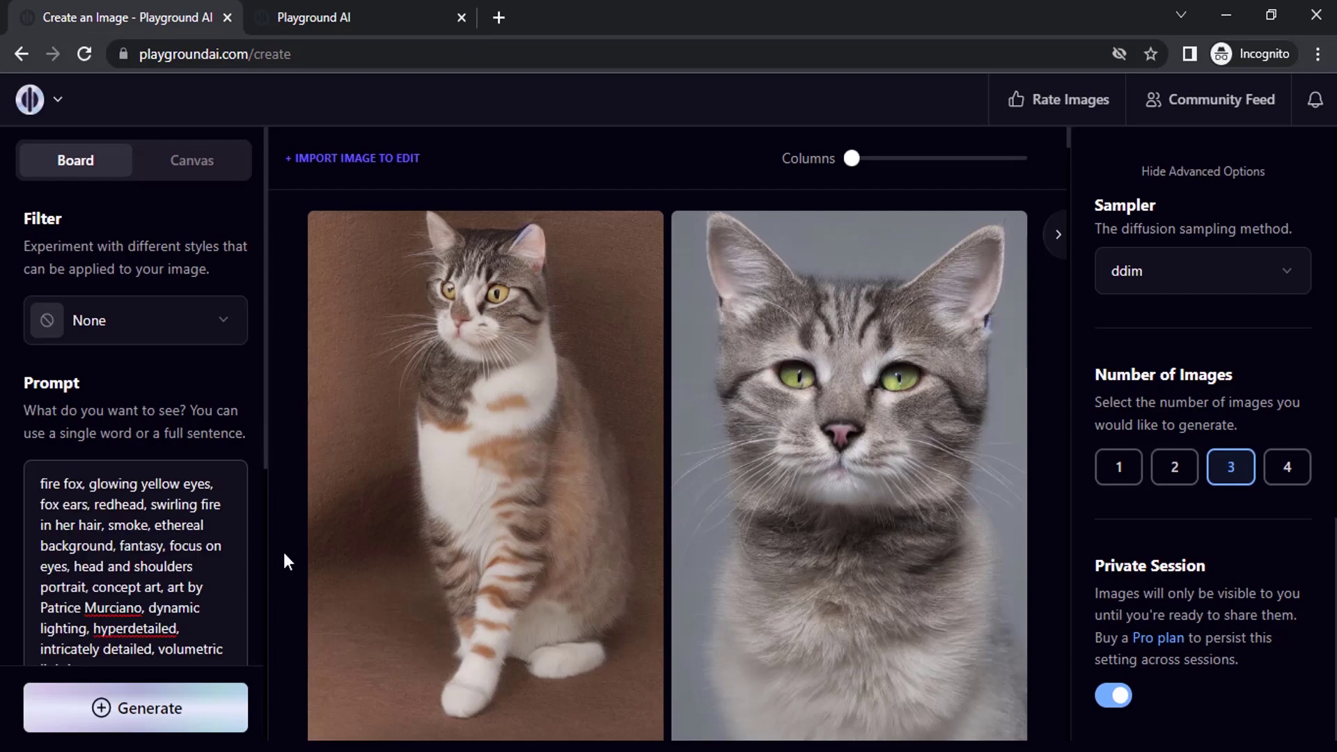
Copy the Fire fox image's full Removed From Image text and paste it into Exclude From Image on the Create an Image page
scroll(283, 553, "down", 3)
scroll(161, 535, "down", 5)
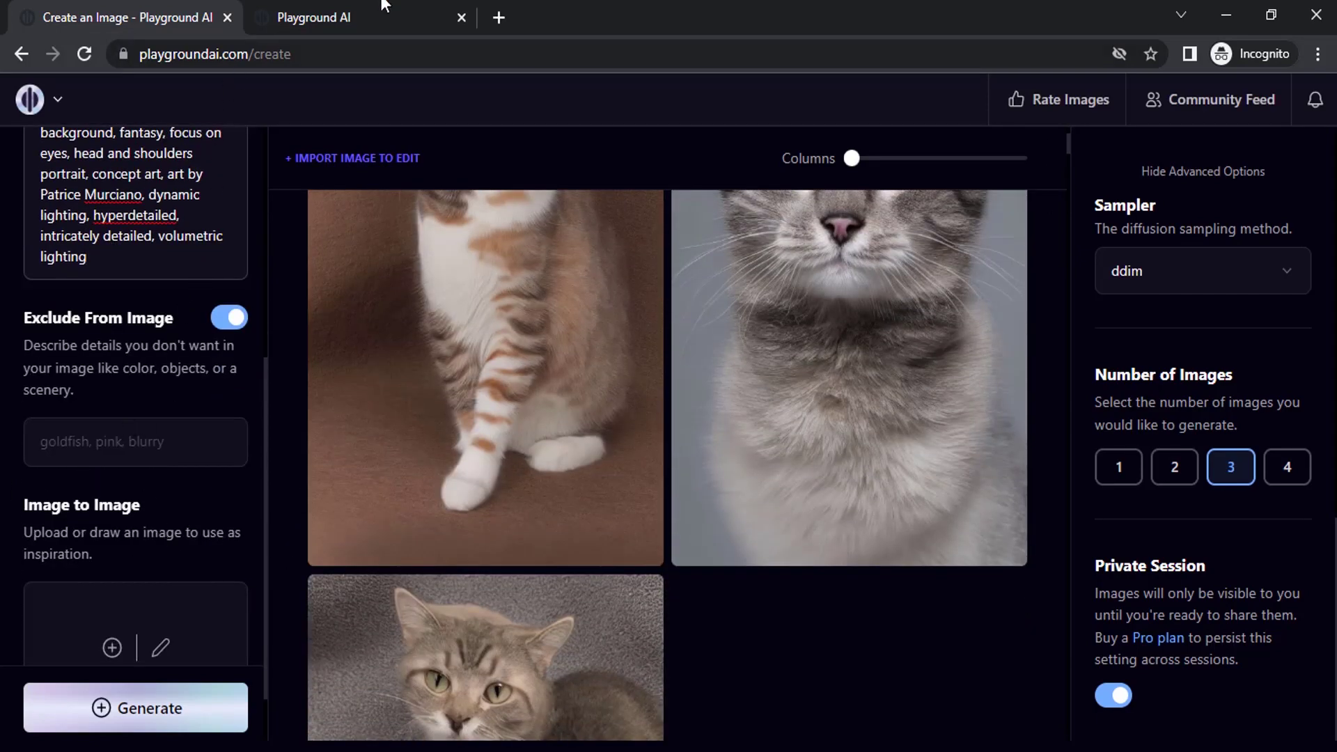
left_click(313, 17)
scroll(827, 541, "down", 3)
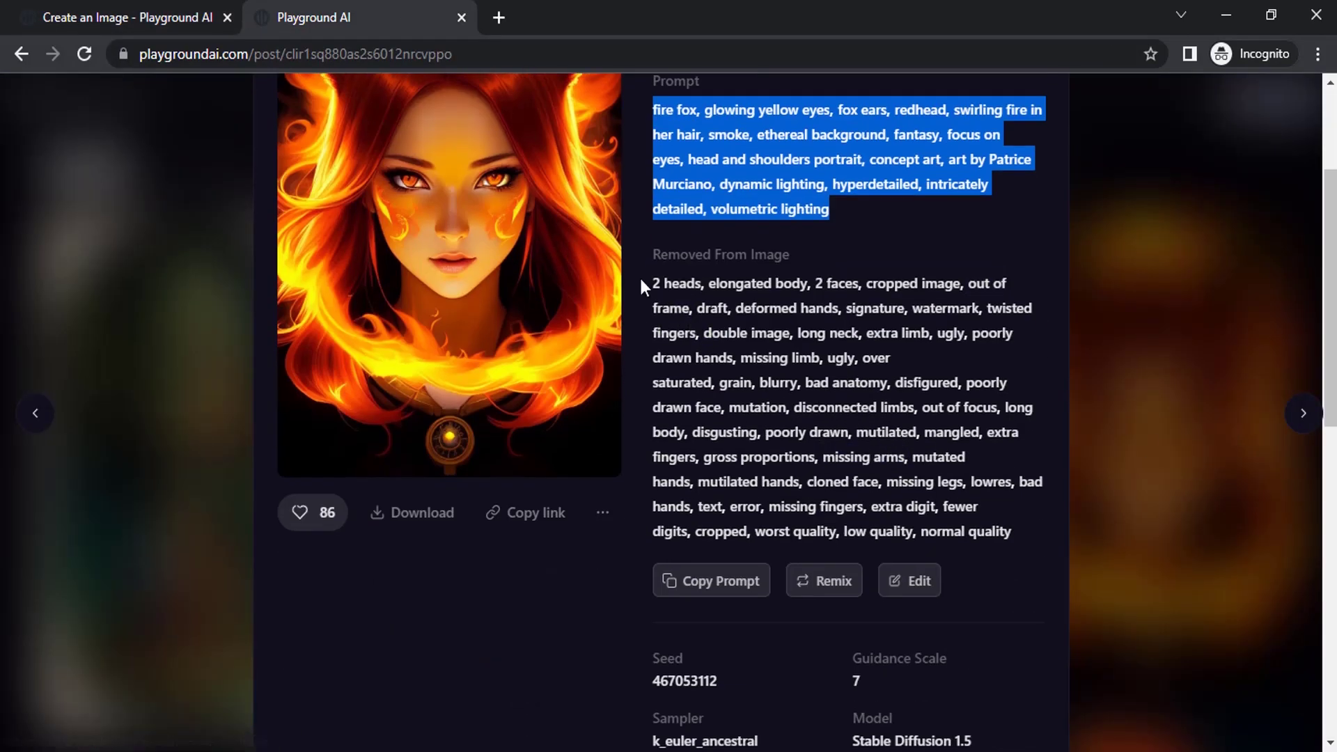
left_click_drag(652, 280, 1039, 539)
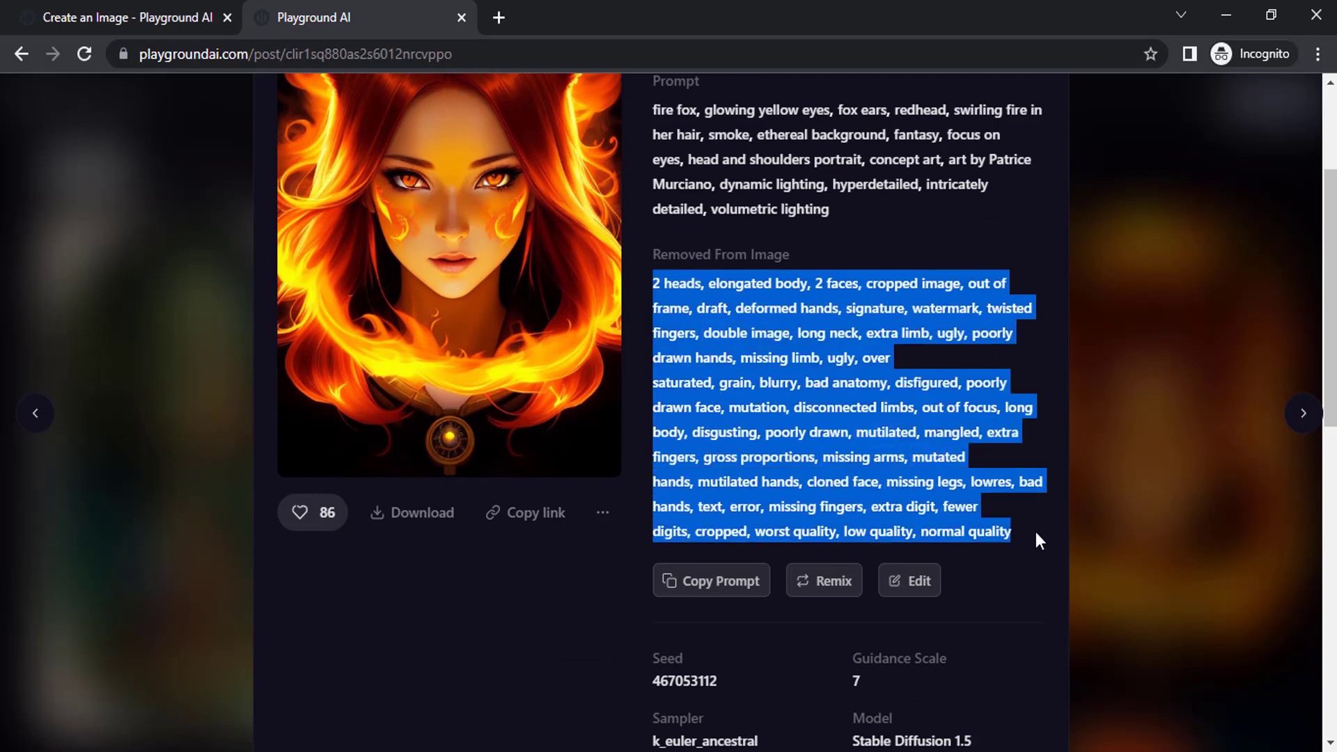
key("ctrl+c")
left_click(132, 17)
left_click(121, 453)
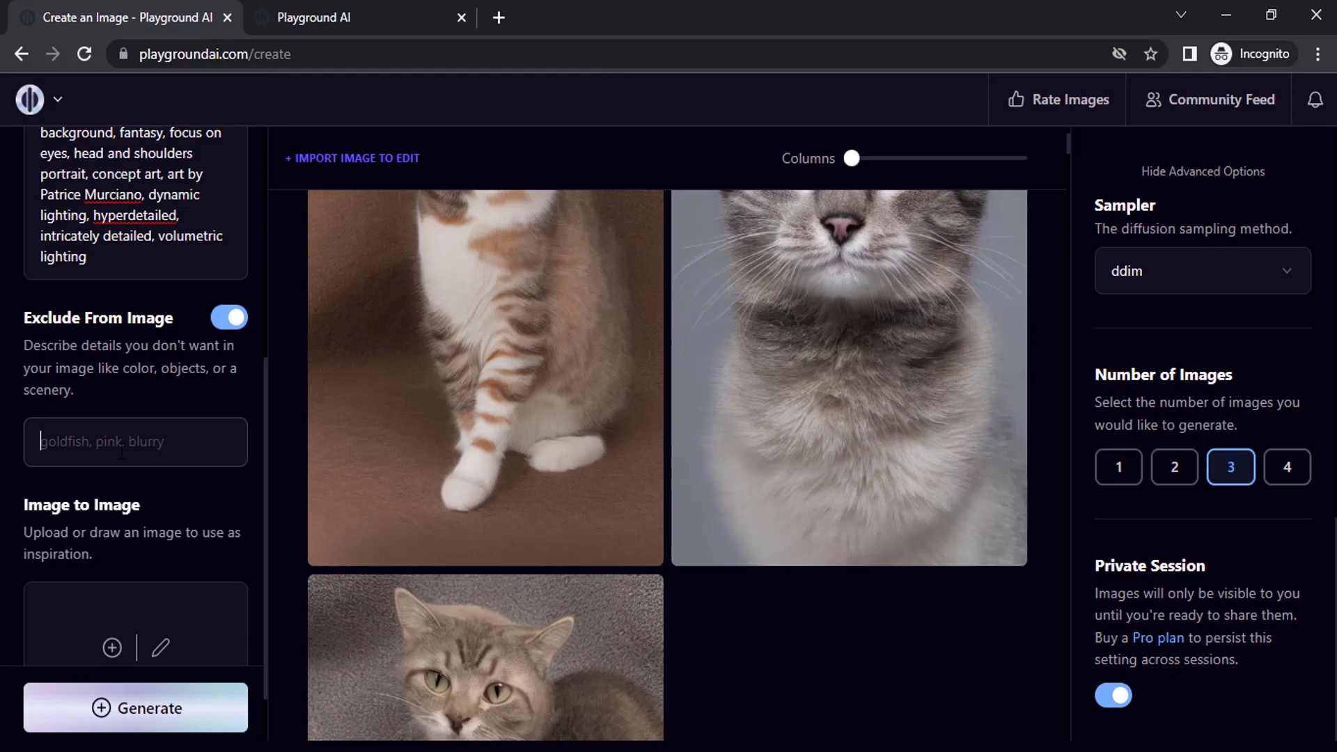
key("ctrl+v")
Check the Fire fox image's seed and filter style, and set the filter on the Create an Image page to Dreamshaper
left_click(313, 18)
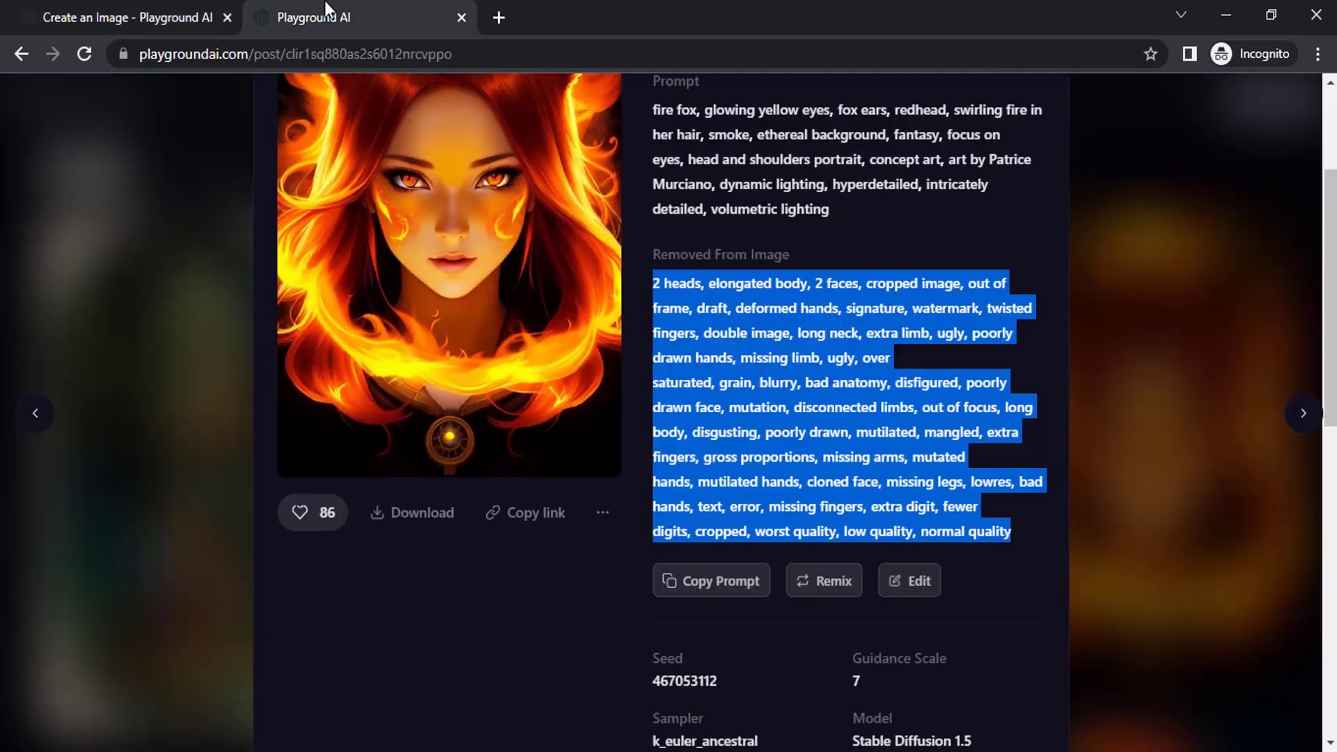
scroll(1068, 599, "down", 4)
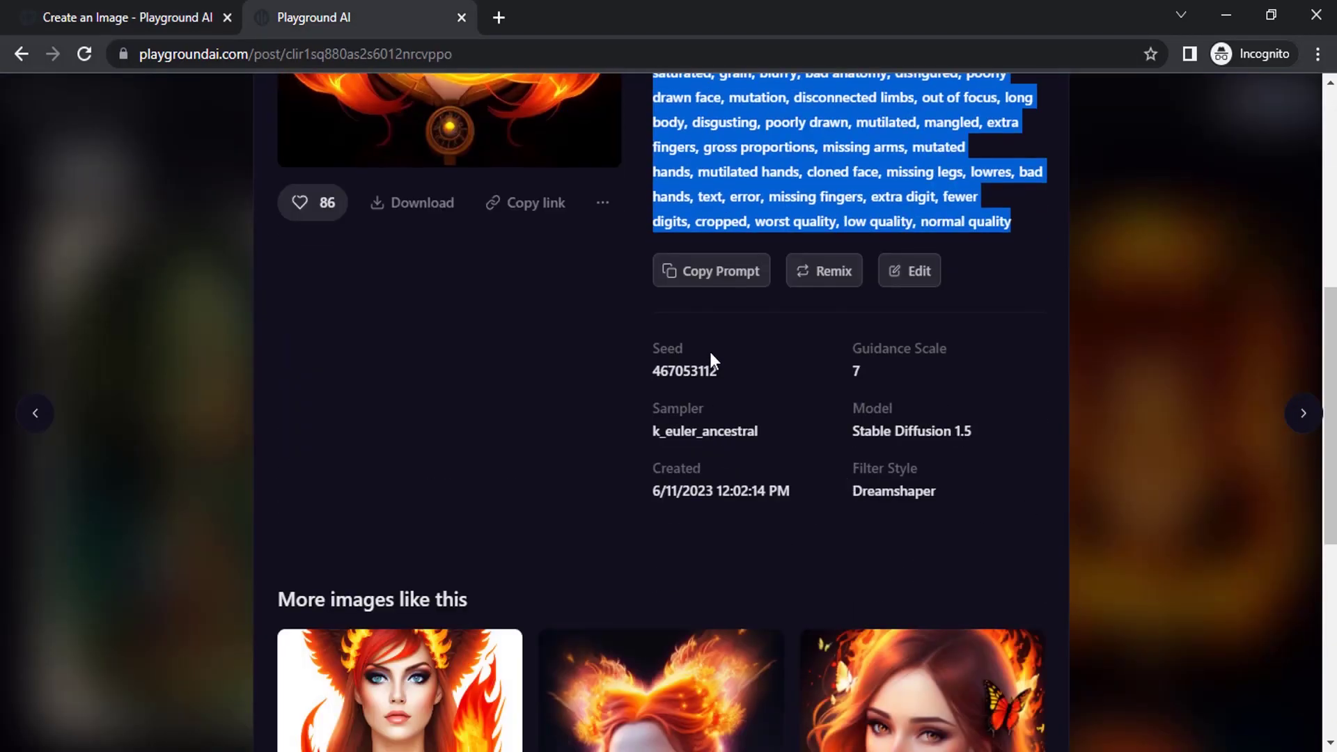
left_click_drag(725, 370, 650, 370)
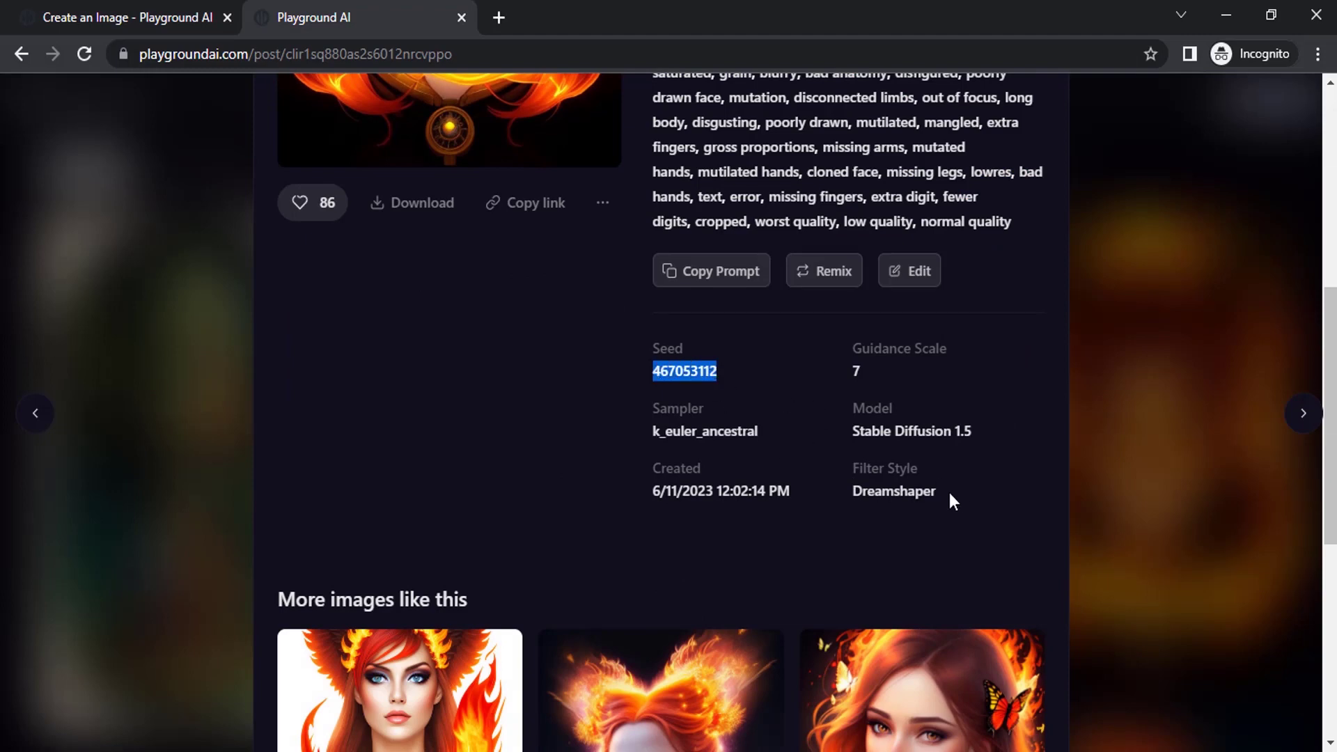
left_click_drag(950, 492, 851, 492)
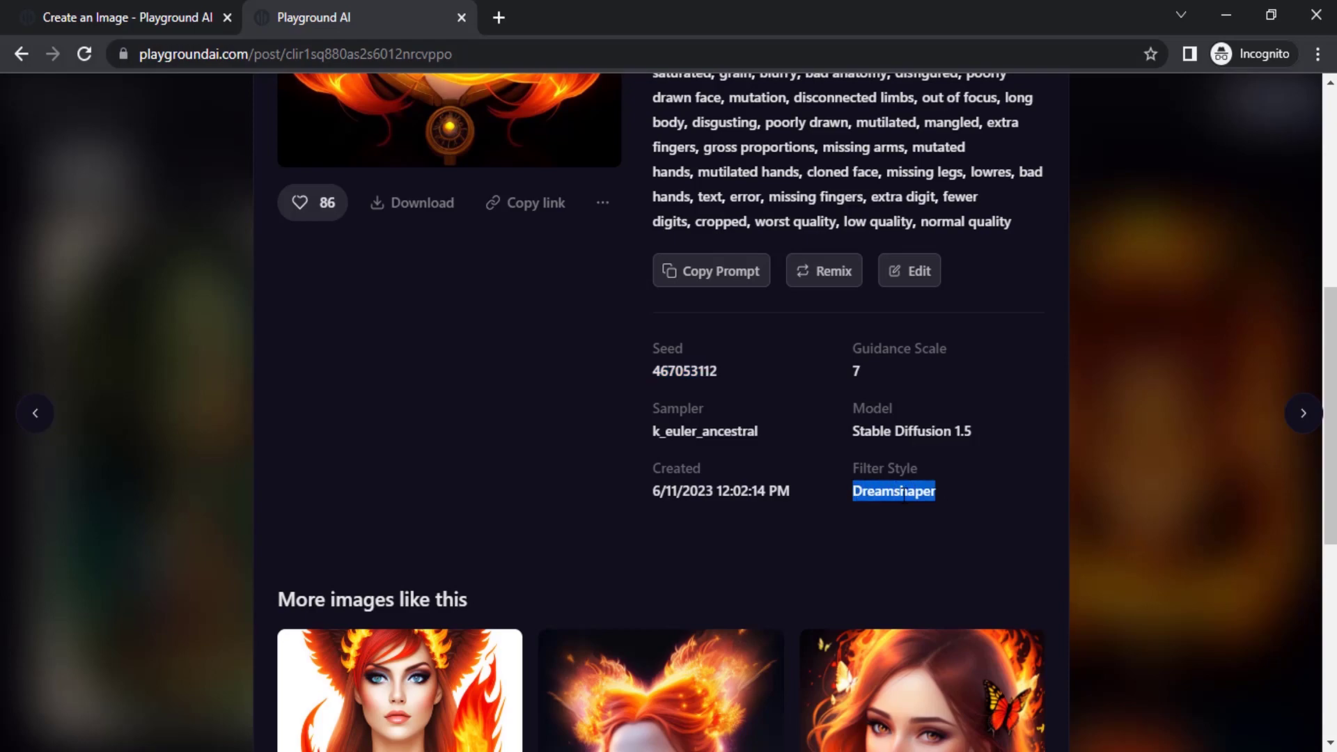
left_click(14, 16)
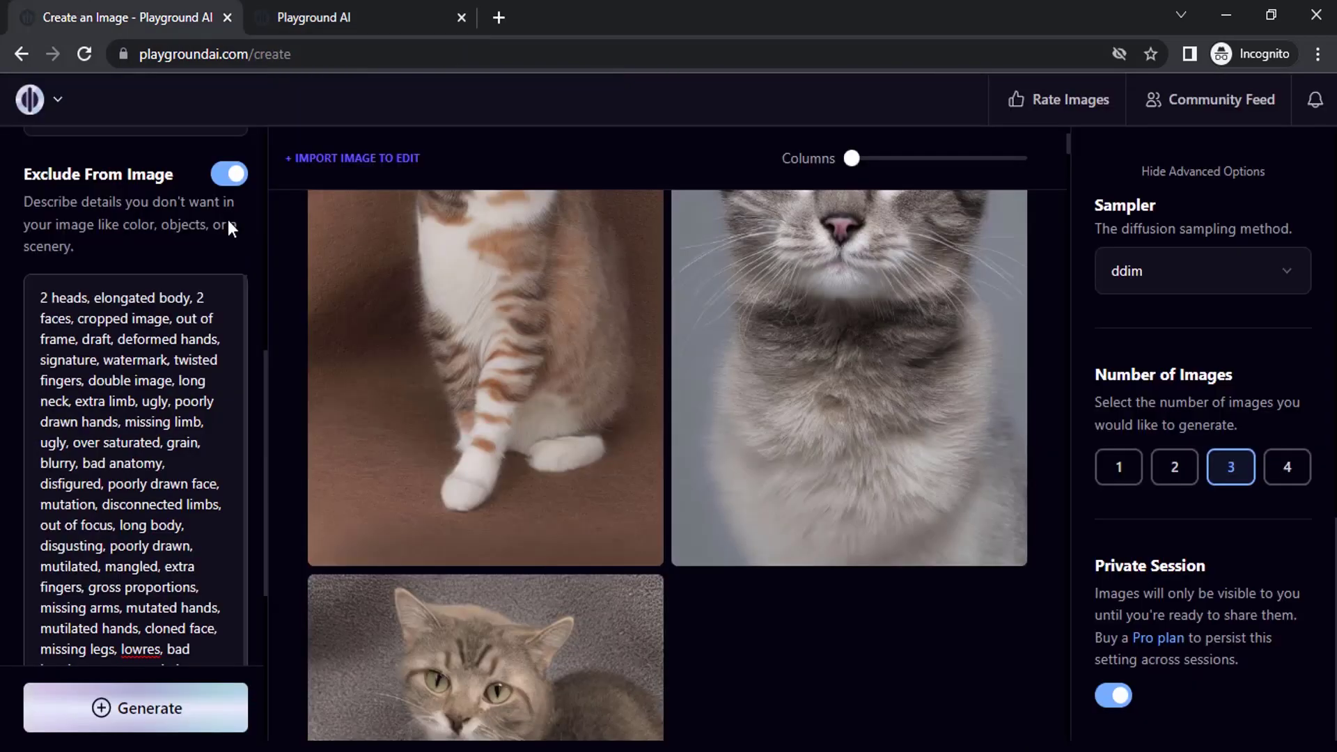
scroll(159, 268, "up", 5)
scroll(159, 268, "up", 1)
left_click(156, 320)
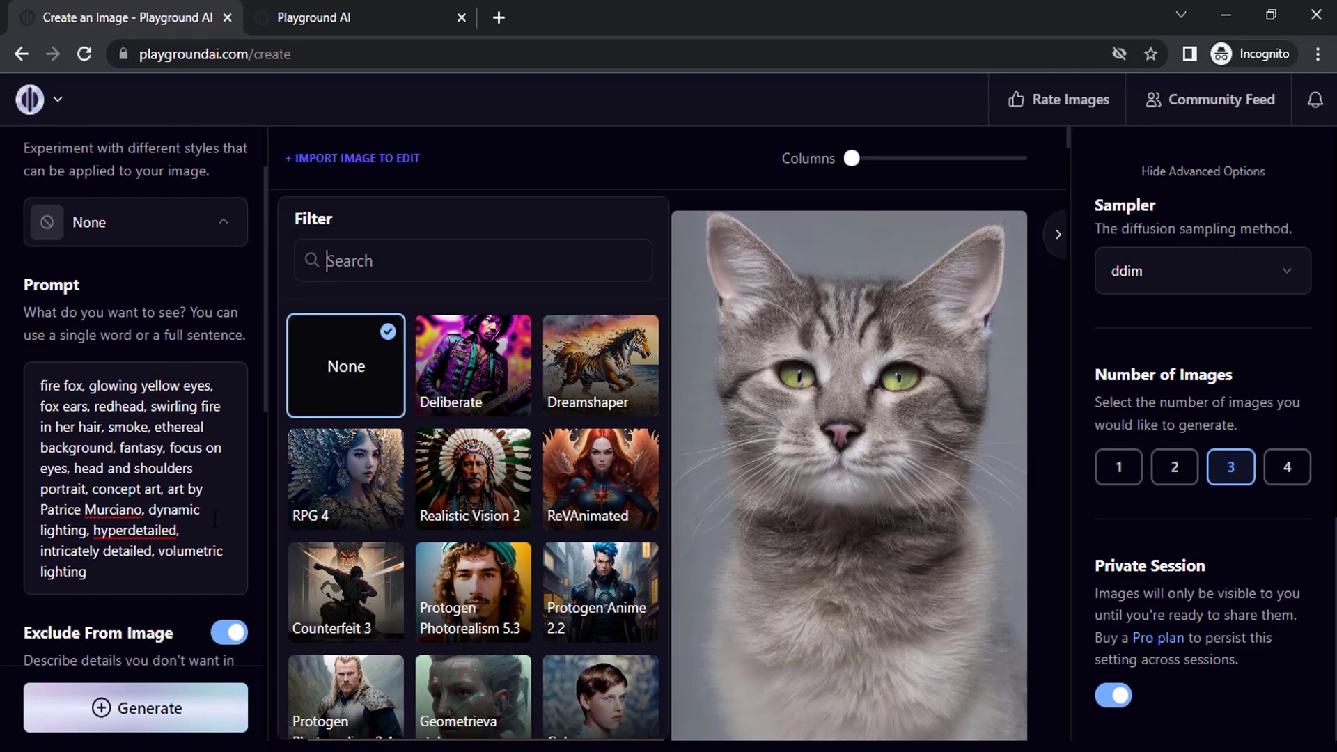
scroll(468, 523, "down", 1)
scroll(536, 445, "up", 1)
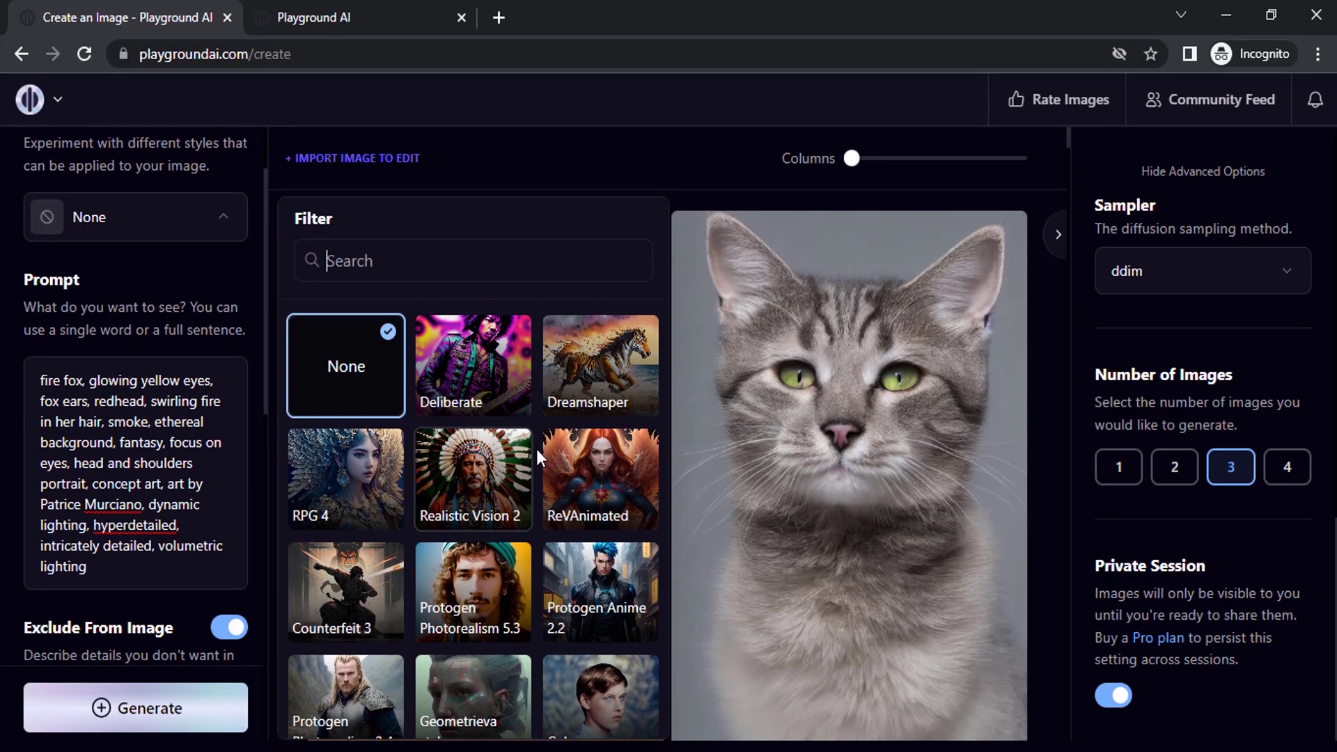
left_click(611, 366)
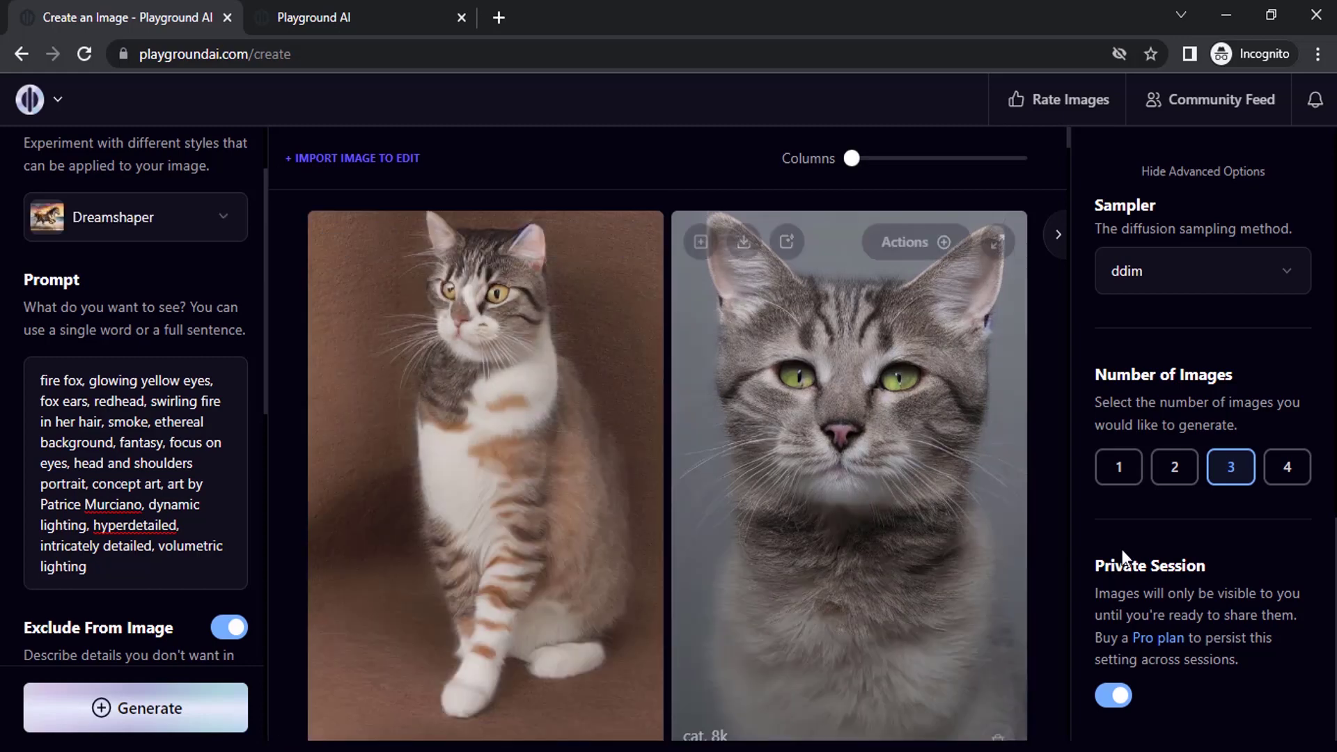
Check which sampler the Fire fox image uses and set the sampler for the new image to k_euler_ancestral
key("ctrl+Tab")
left_click(775, 533)
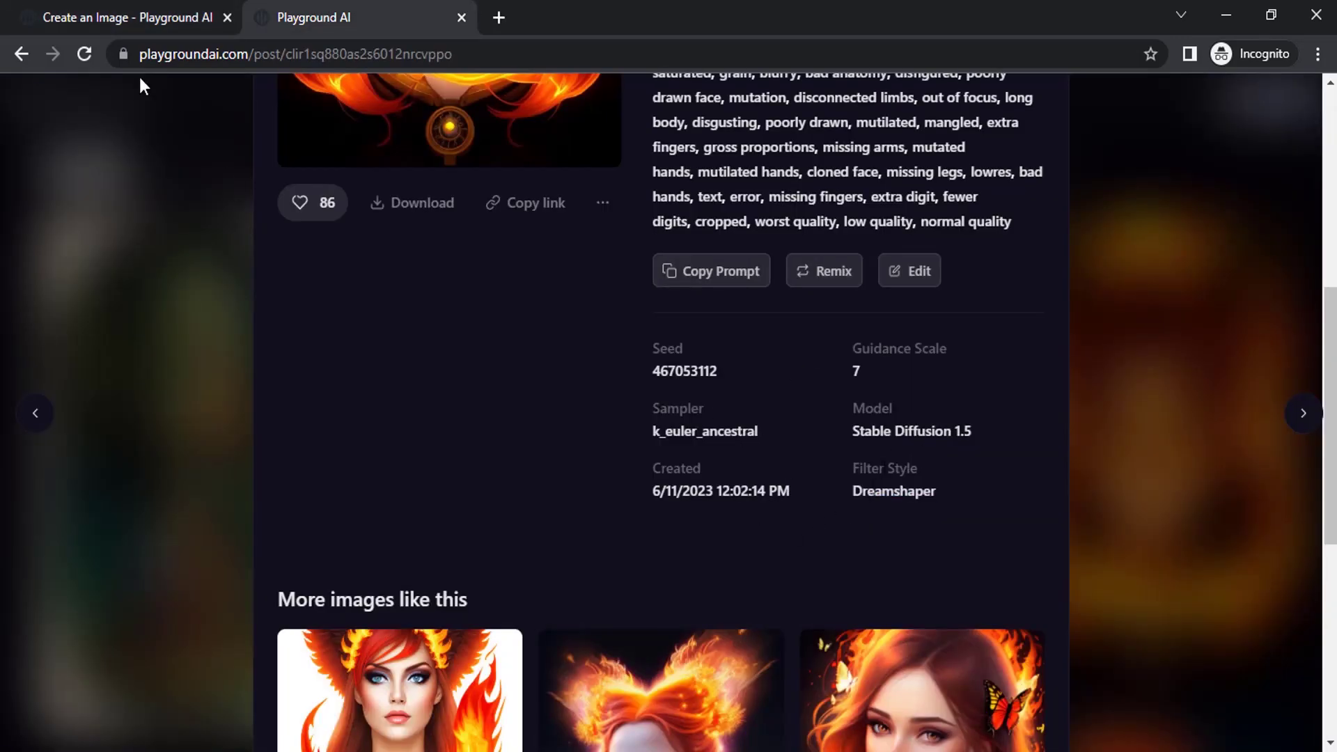
left_click(139, 17)
scroll(902, 494, "down", 5)
scroll(1142, 557, "up", 3)
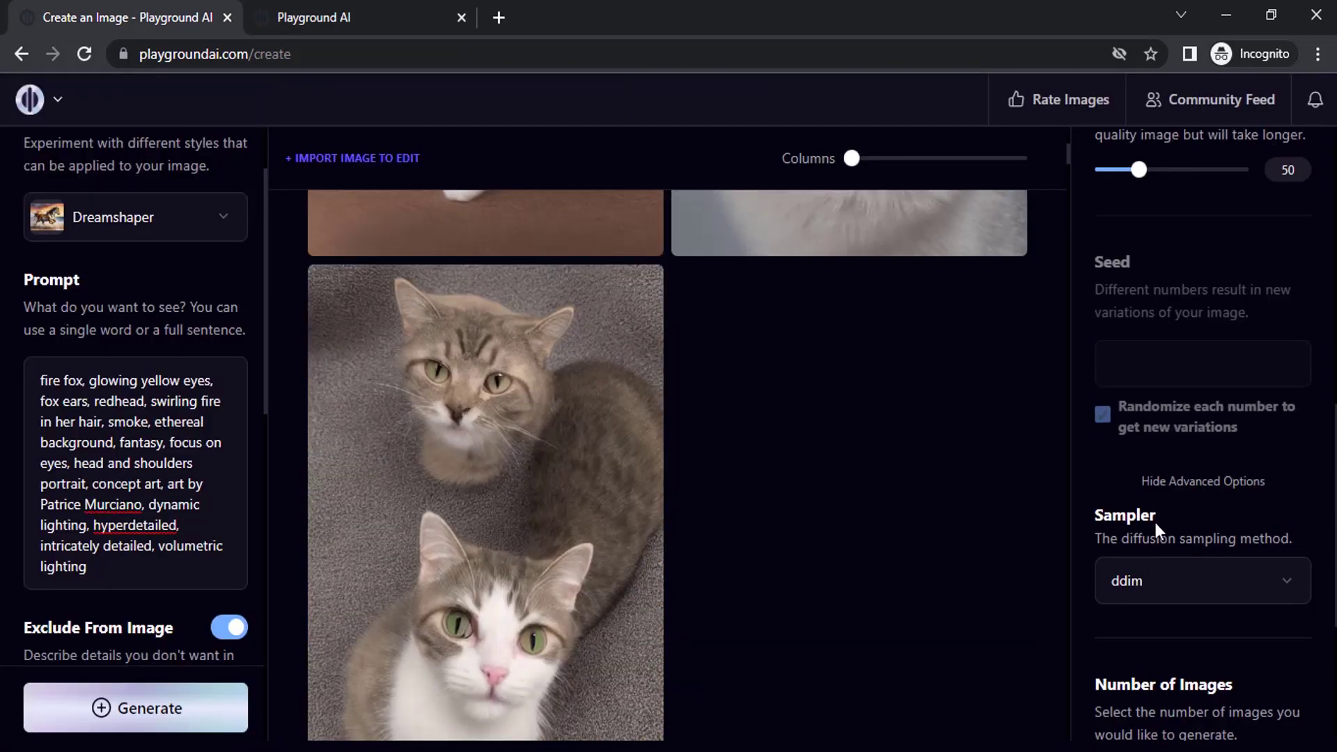
left_click(1168, 579)
left_click(1184, 465)
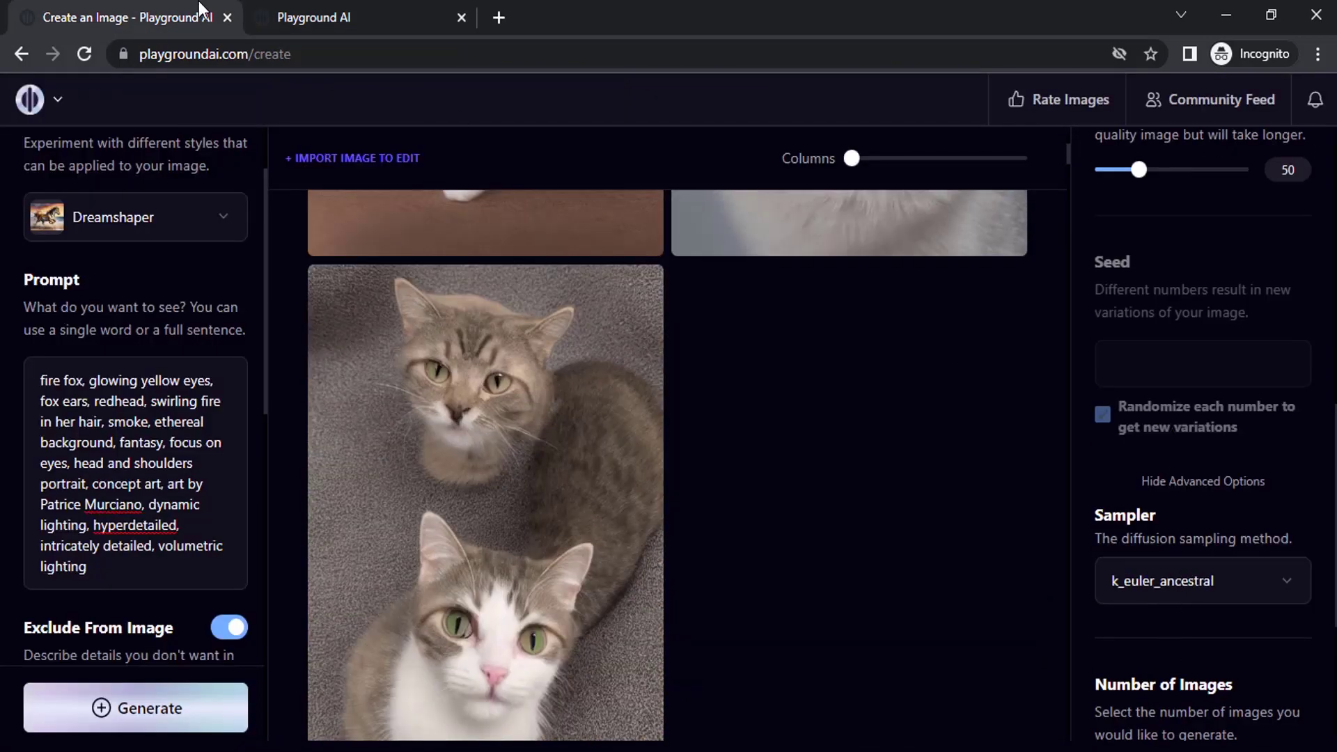
Check the Fire fox image's model and select Stable Diffusion 1.5 as the model on the Create an Image page
left_click(282, 10)
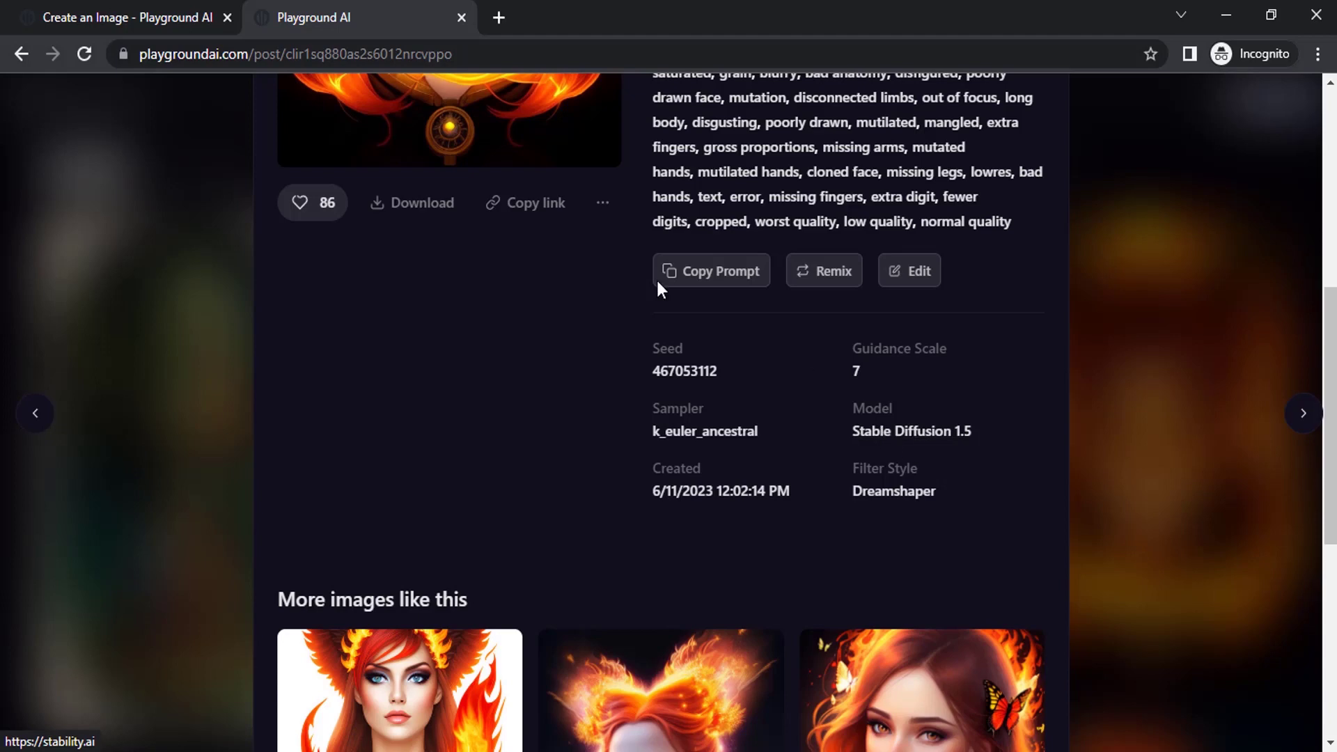
left_click(213, 17)
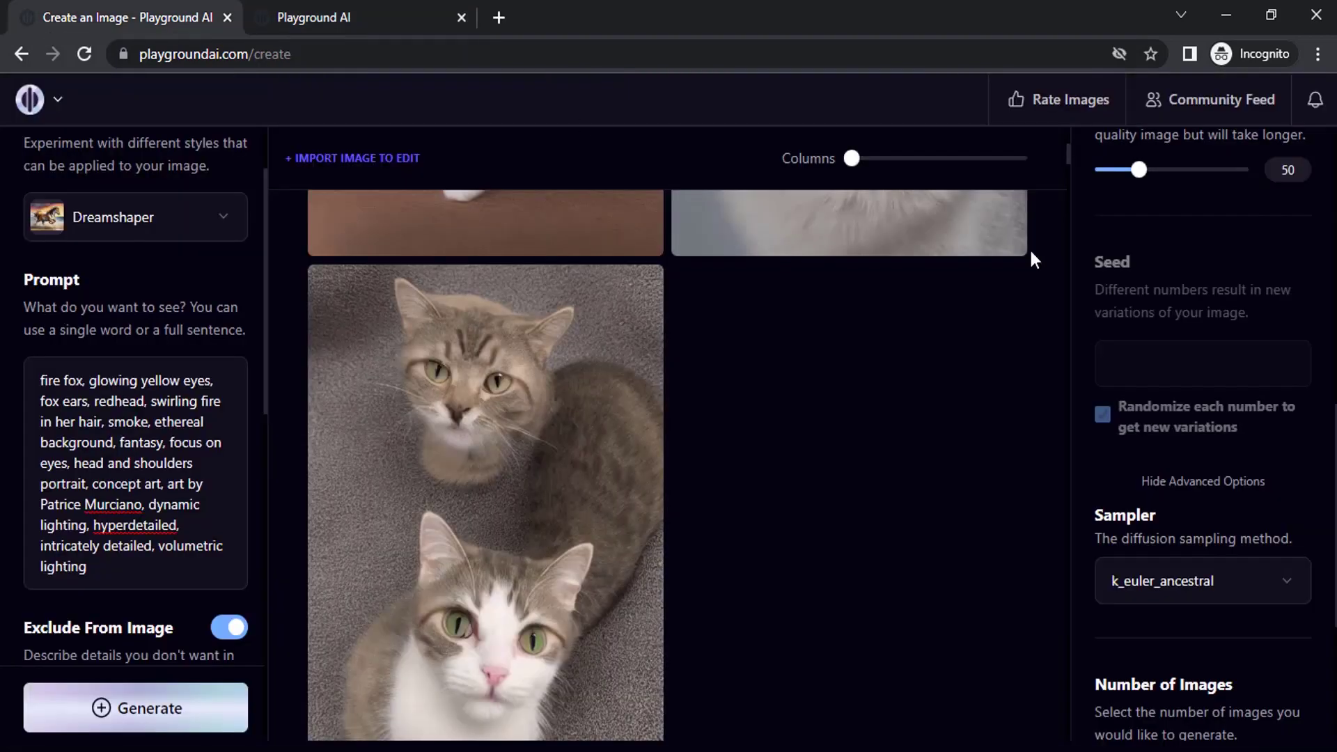
scroll(1125, 392, "up", 10)
left_click(1171, 298)
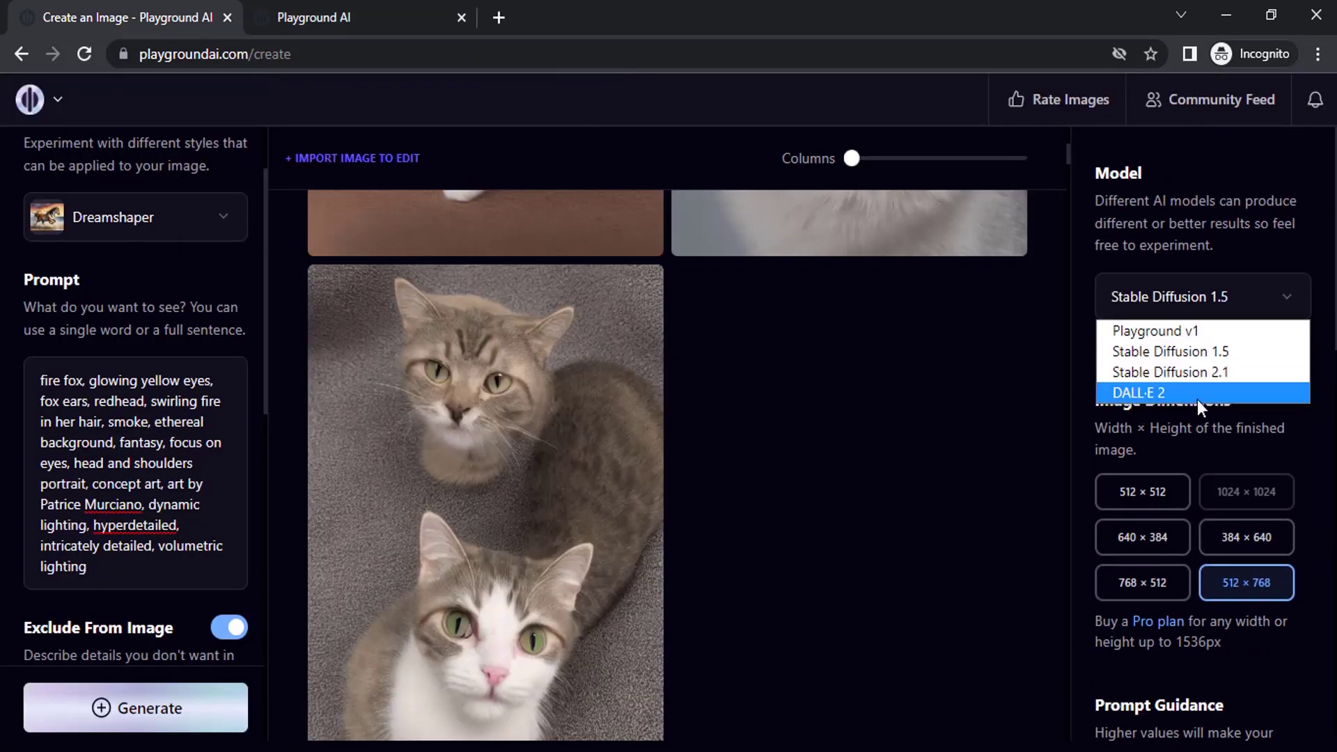
left_click(1224, 351)
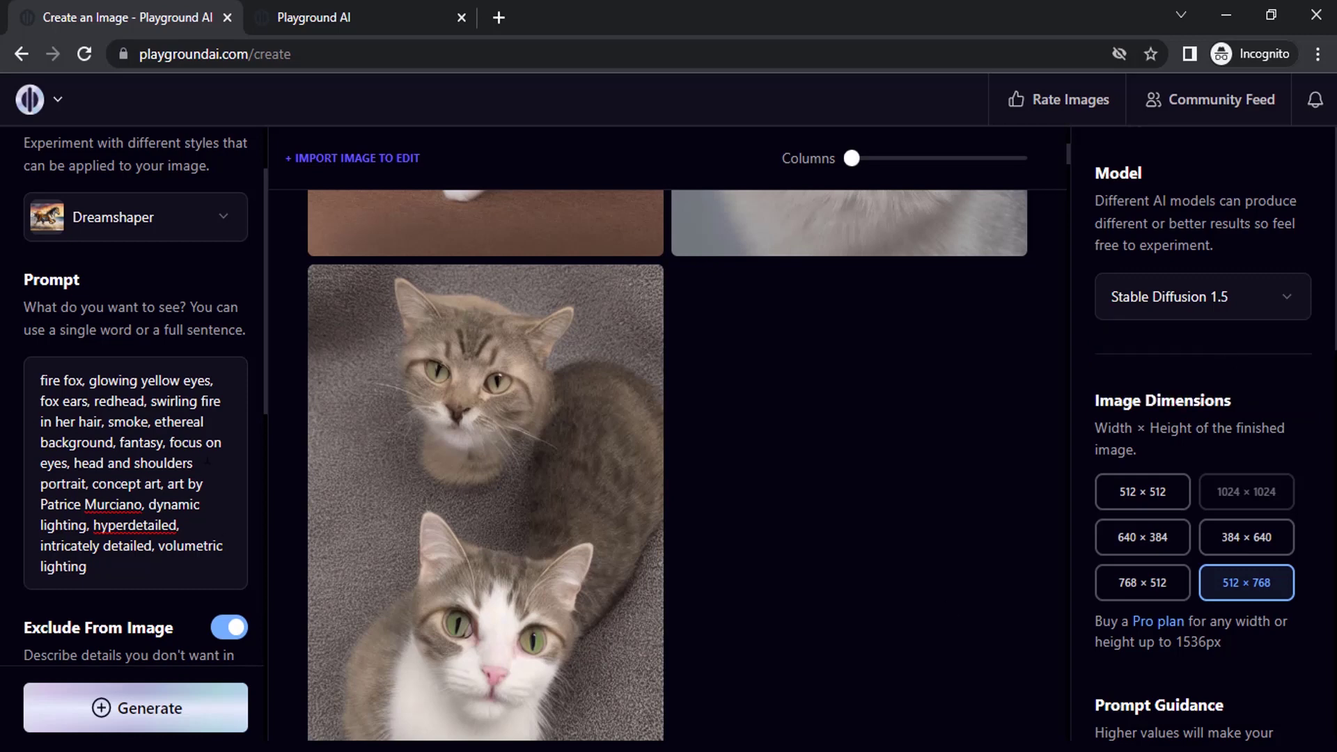
In the prompt, replace "fox" after "fire" with "pheonix" and delete "fox ears,"
scroll(136, 418, "down", 1)
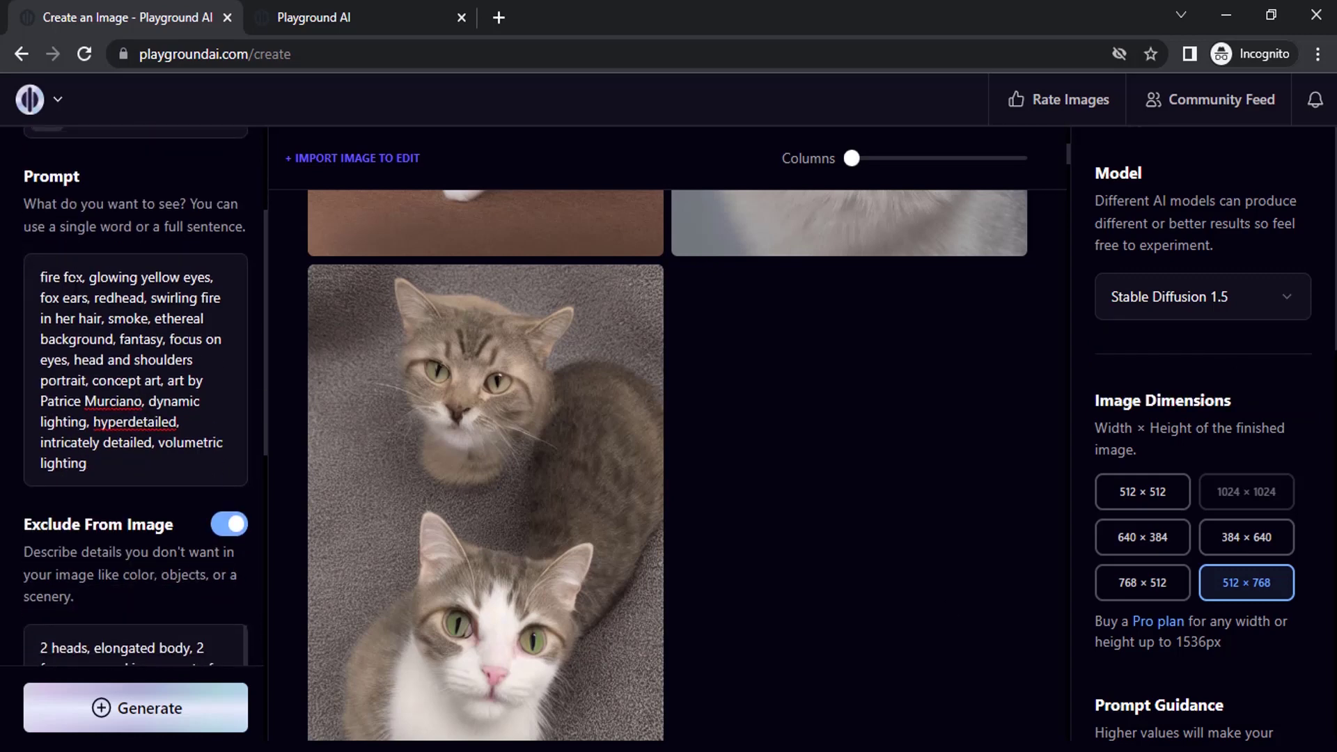
double_click(73, 278)
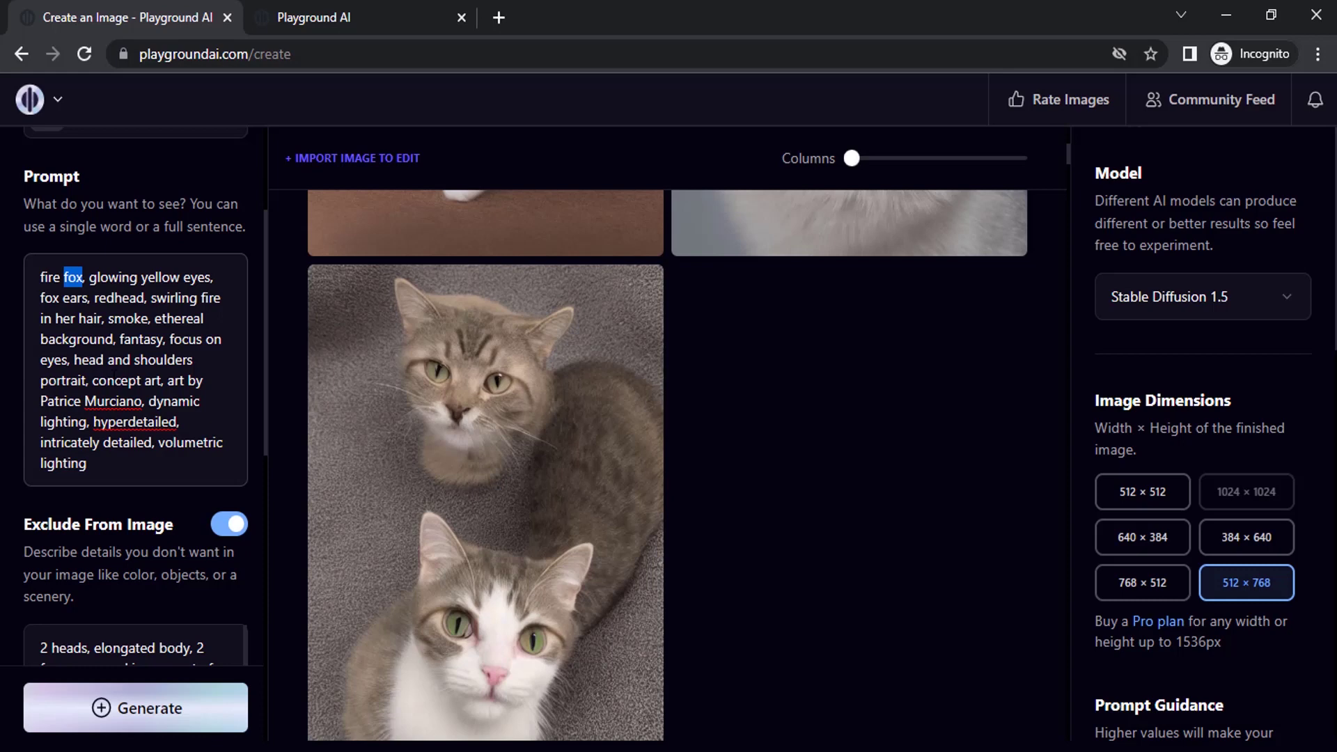
type("pheonix")
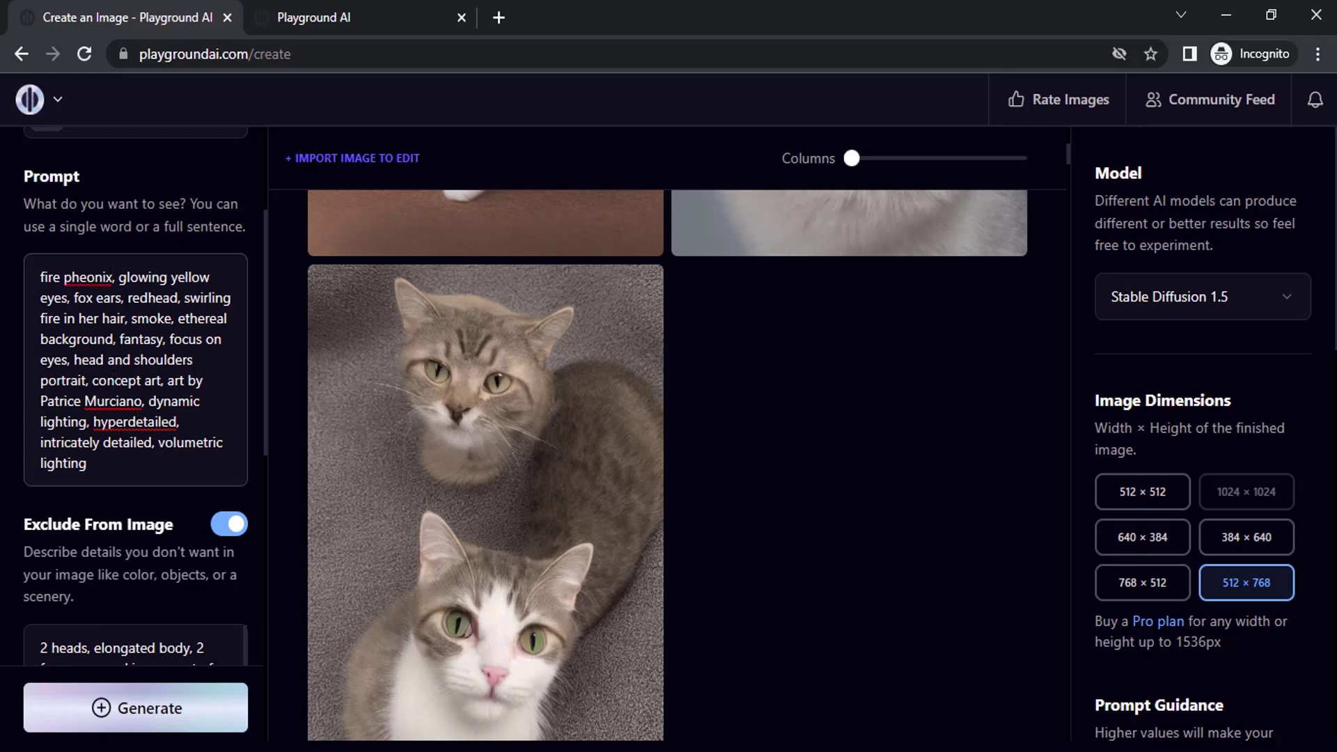
left_click_drag(124, 298, 74, 298)
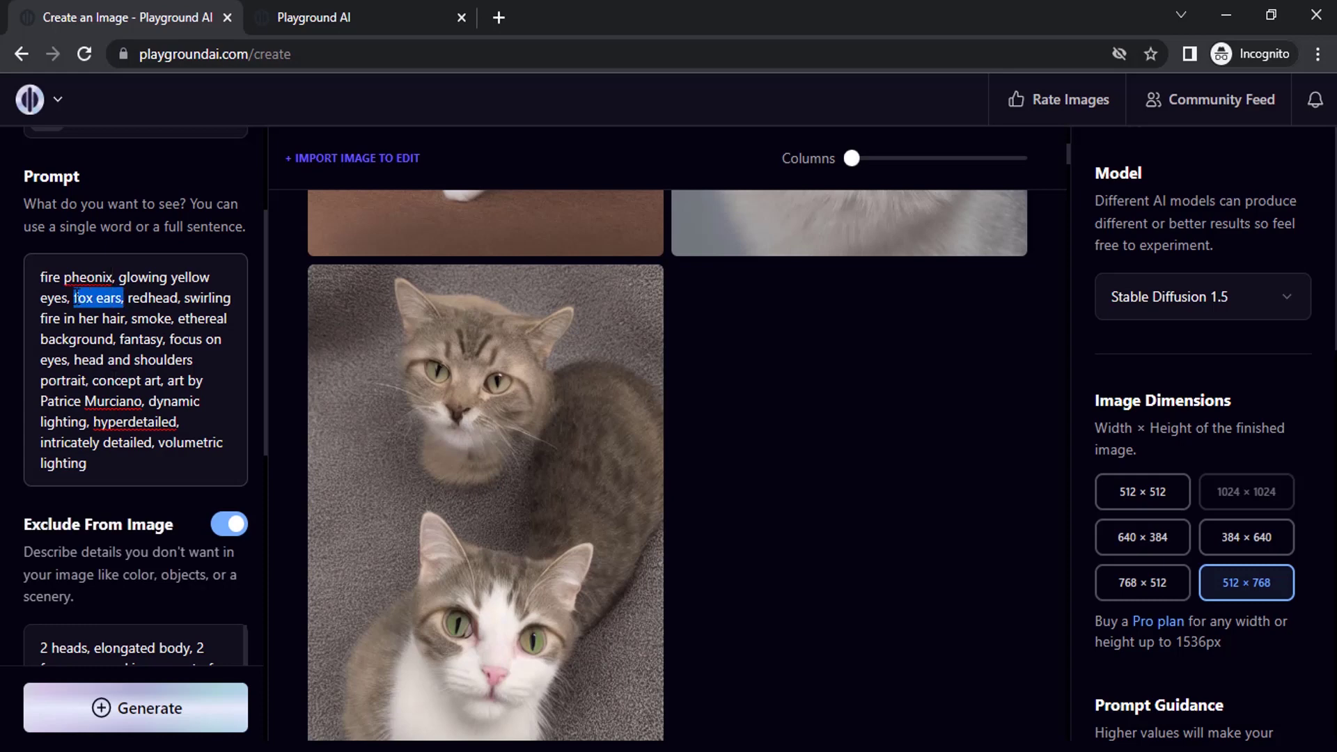
key("BackSpace")
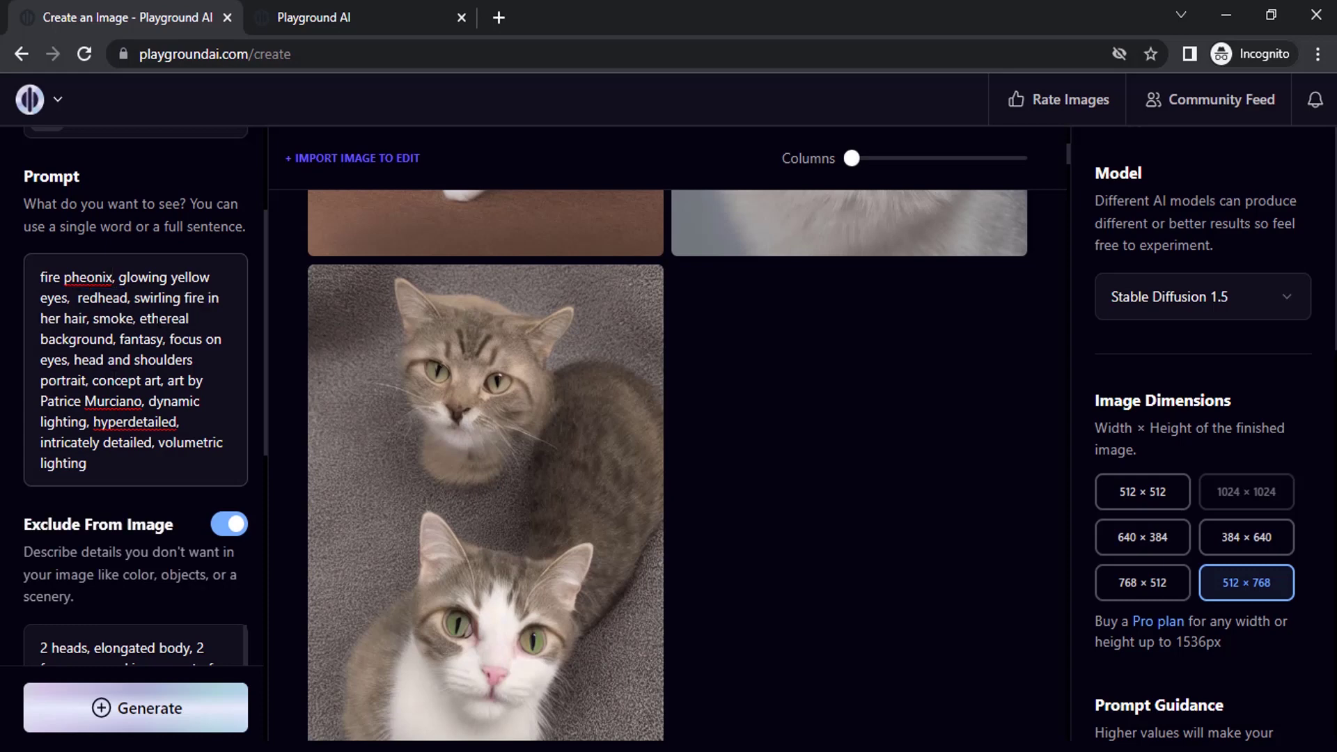
key("BackSpace")
Review the prompt and filter settings, and generate the fire pheonix images
scroll(269, 331, "down", 2)
scroll(269, 332, "up", 2)
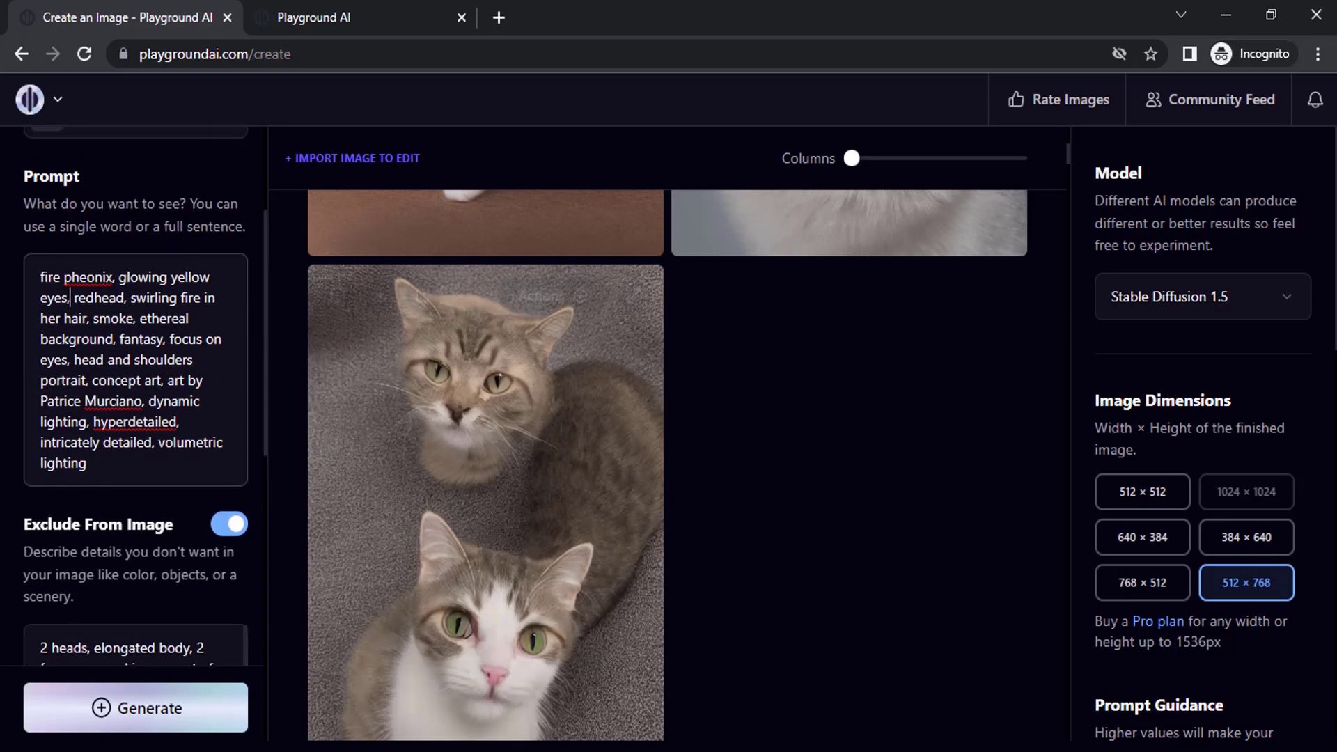
scroll(795, 378, "up", 6)
scroll(209, 376, "up", 3)
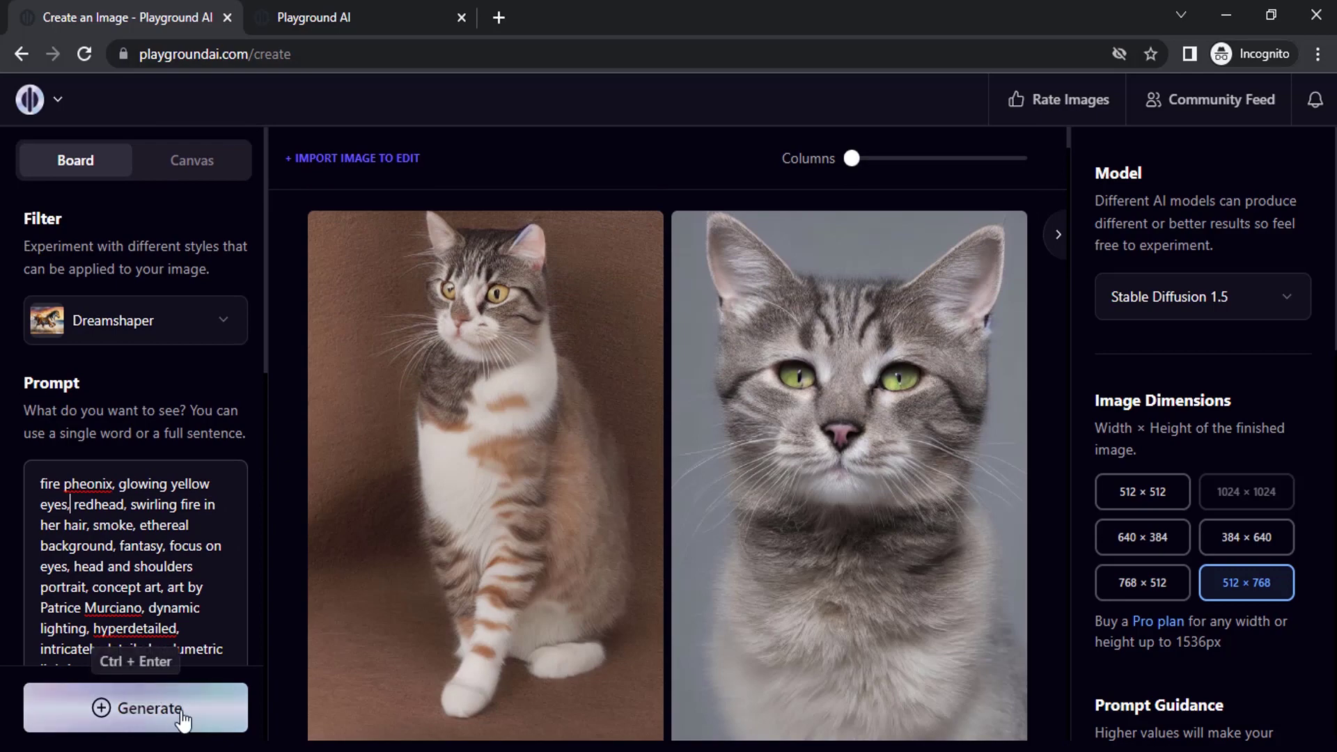
scroll(185, 663, "down", 5)
left_click(150, 709)
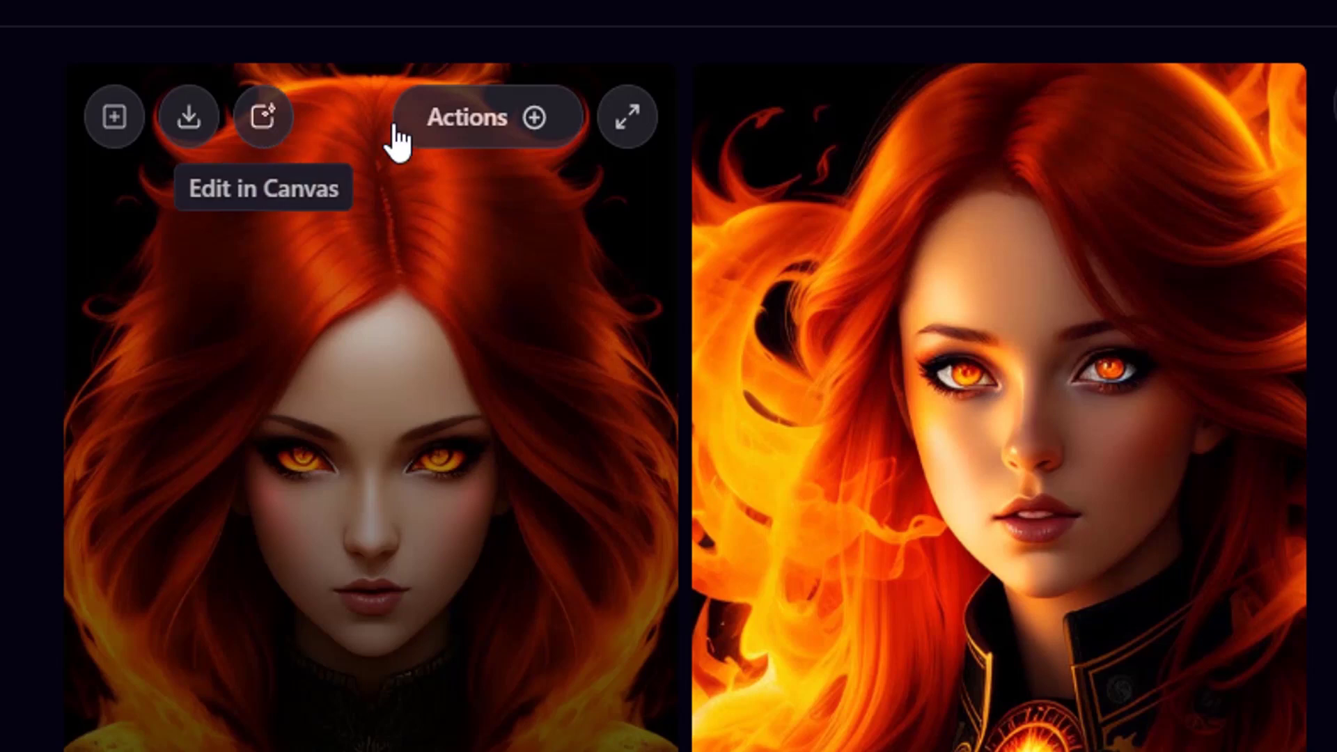
Try to use the first generated fire pheonix image as the image-to-image source and check the generation settings
left_click(537, 122)
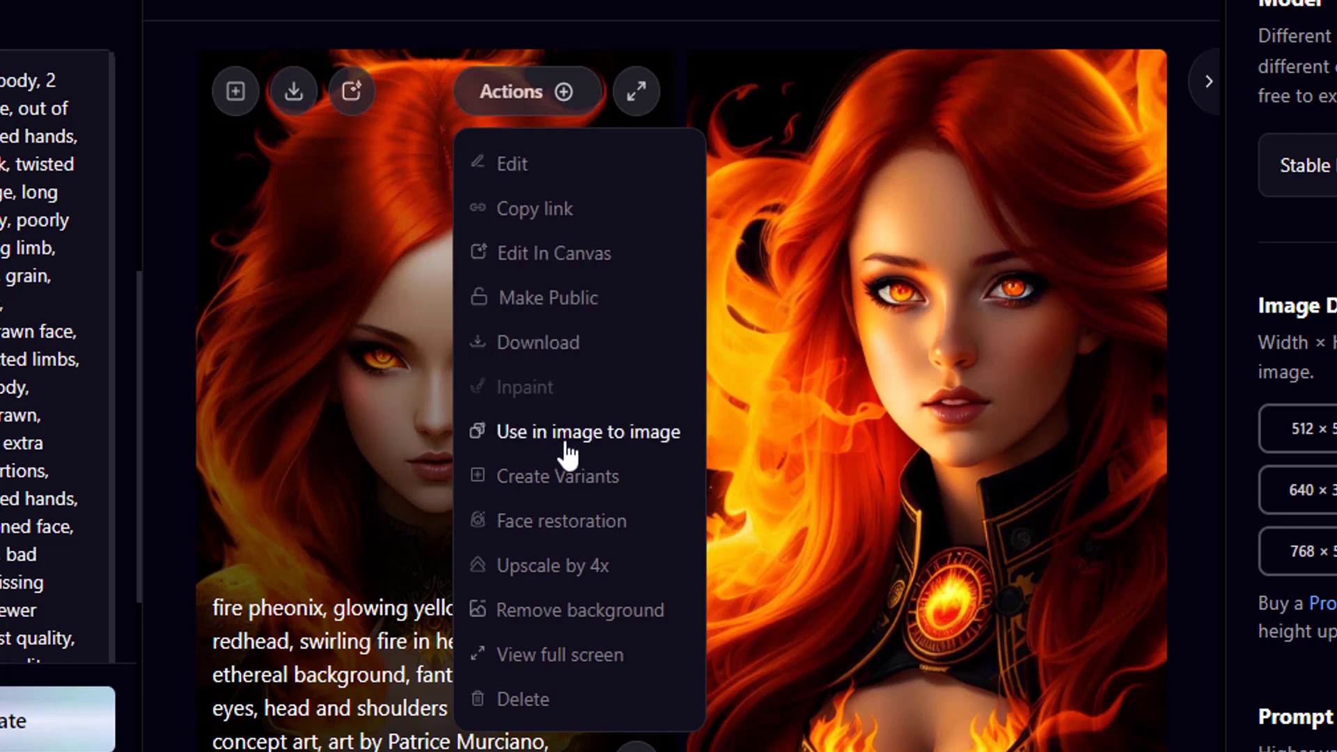
left_click(593, 454)
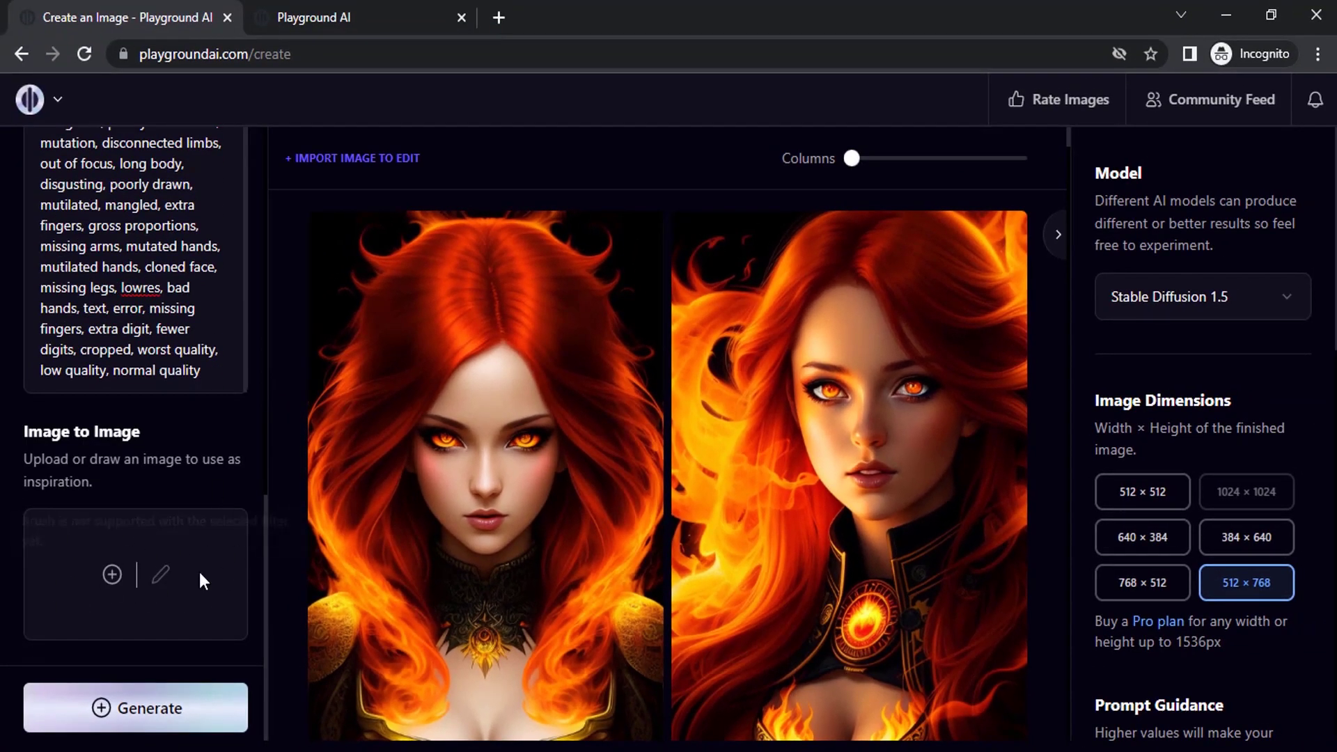
mouse_move(429, 459)
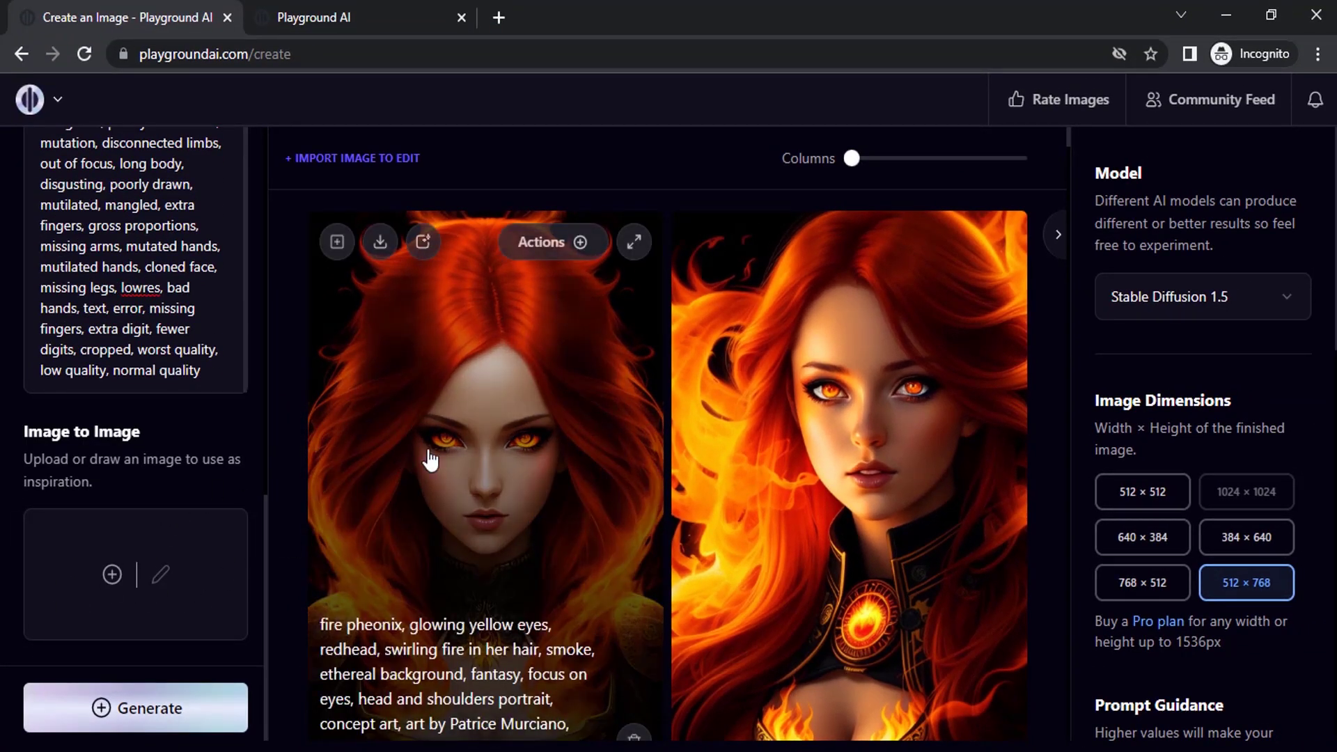
scroll(64, 538, "up", 12)
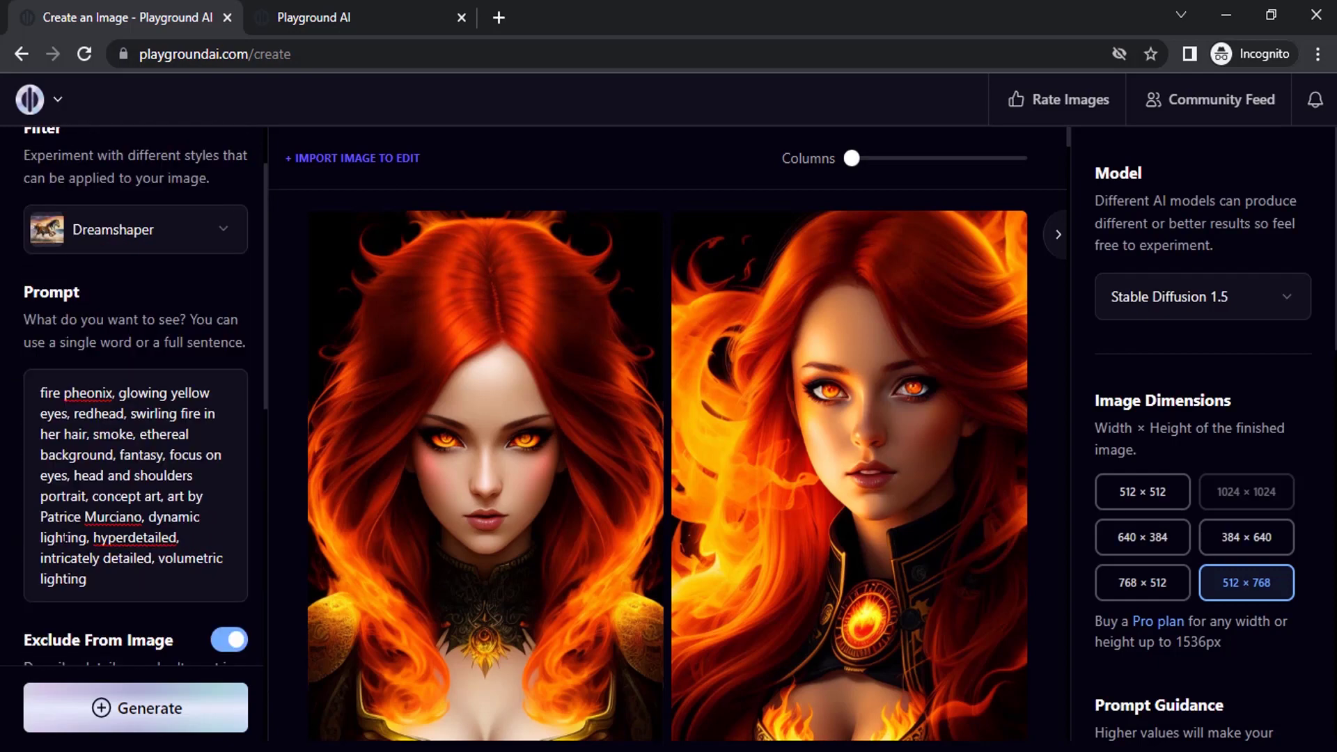
scroll(64, 576, "down", 15)
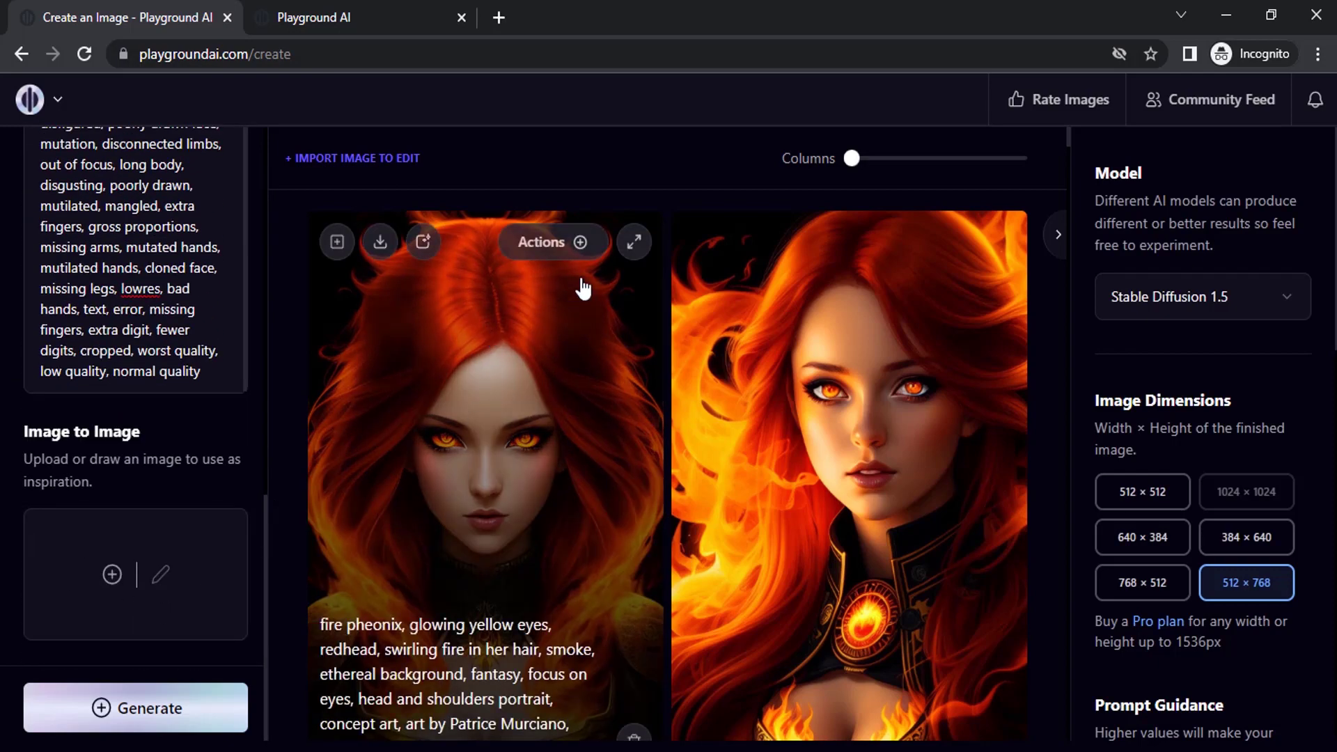
Upscale the third generated fire pheonix image, the woman in gold and black armour, by 4x
scroll(726, 464, "down", 8)
scroll(721, 467, "down", 1)
scroll(719, 461, "up", 1)
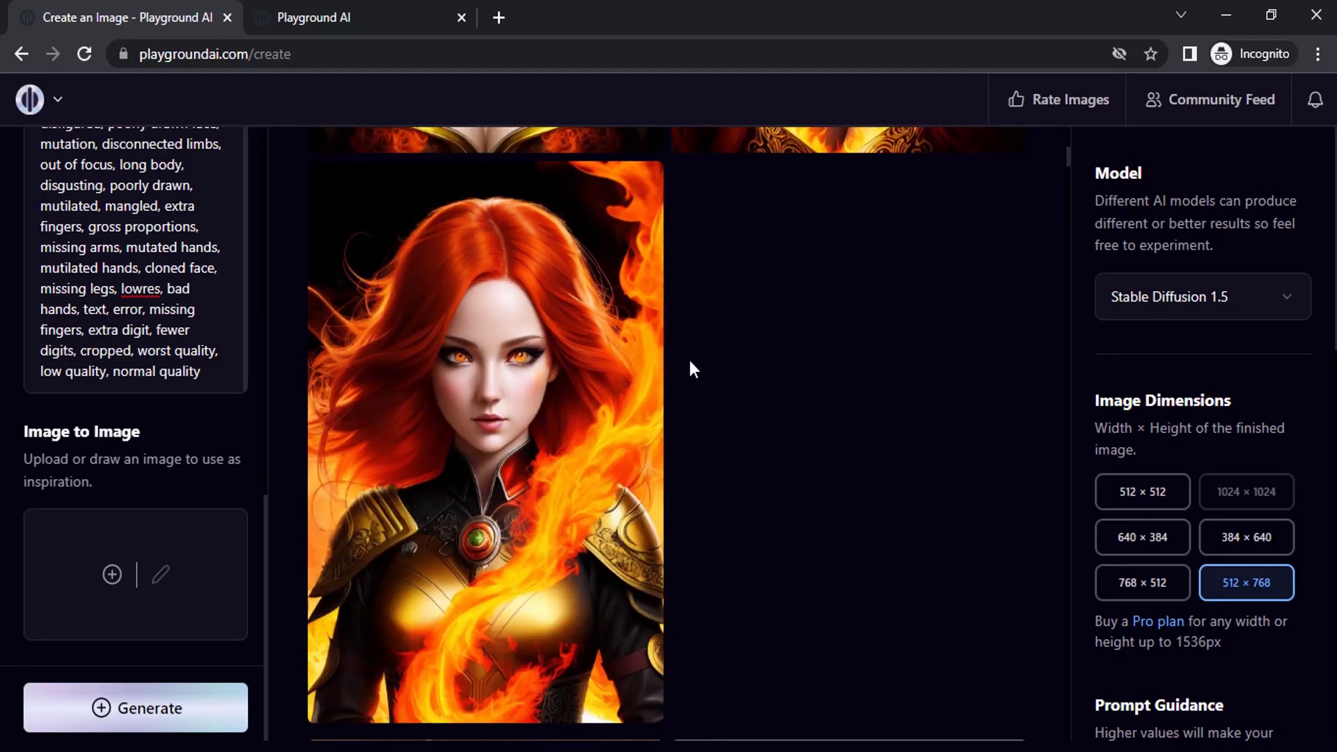
mouse_move(567, 364)
left_click(580, 193)
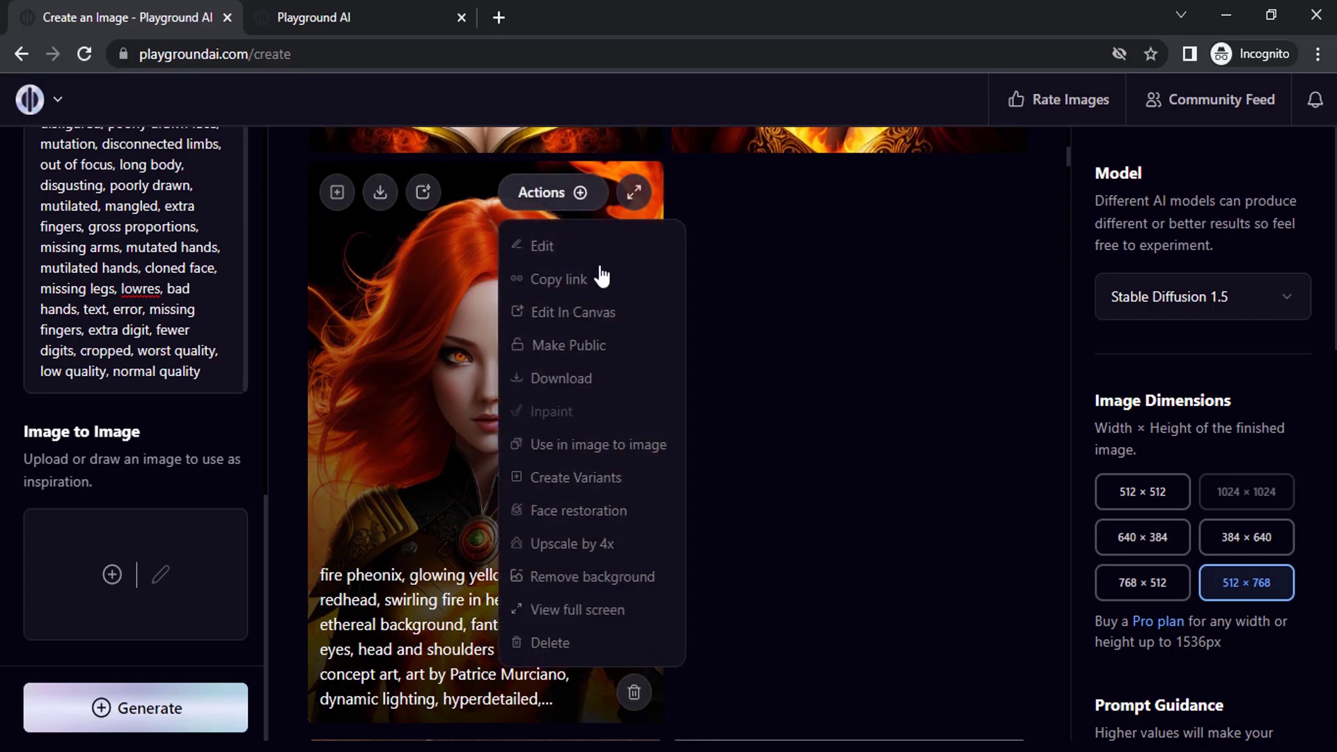
left_click(622, 553)
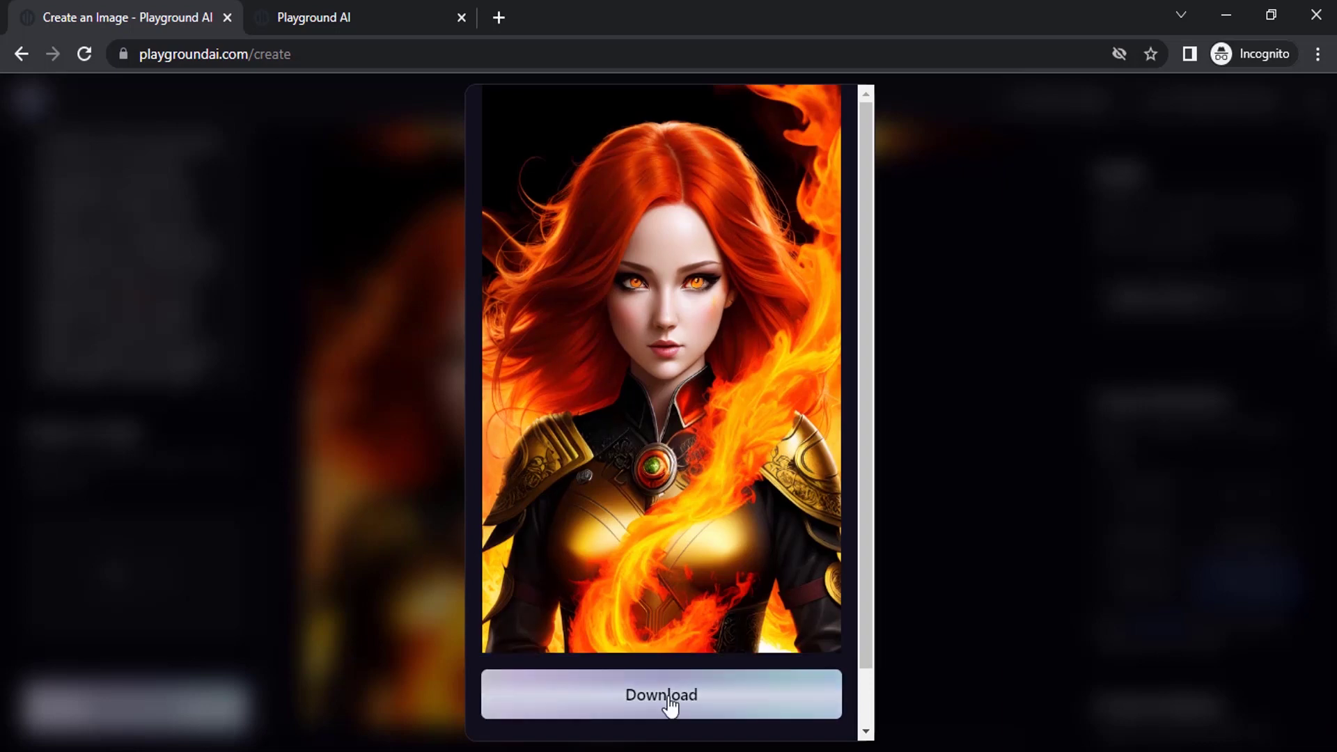
Download the 4x upscaled image of the woman in gold and black armour, open the downloaded file, and close the upscale preview
left_click(764, 702)
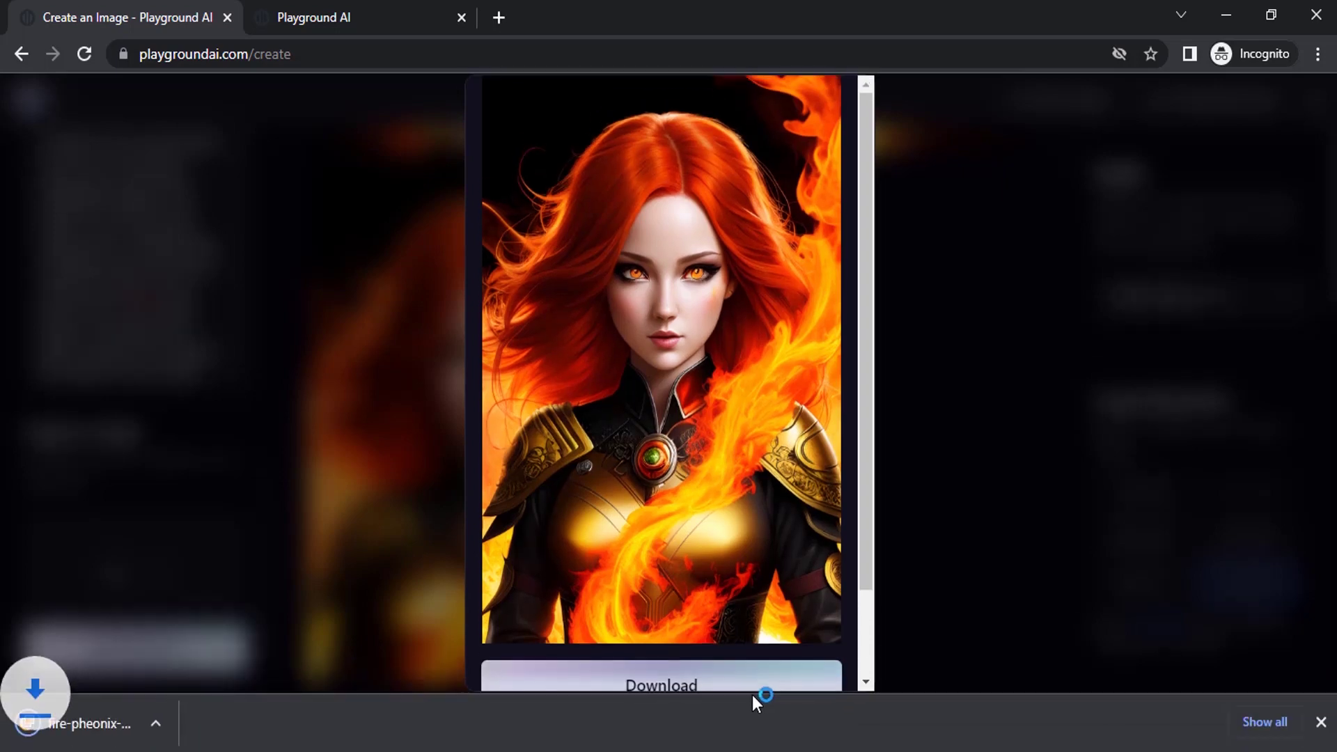
left_click(104, 724)
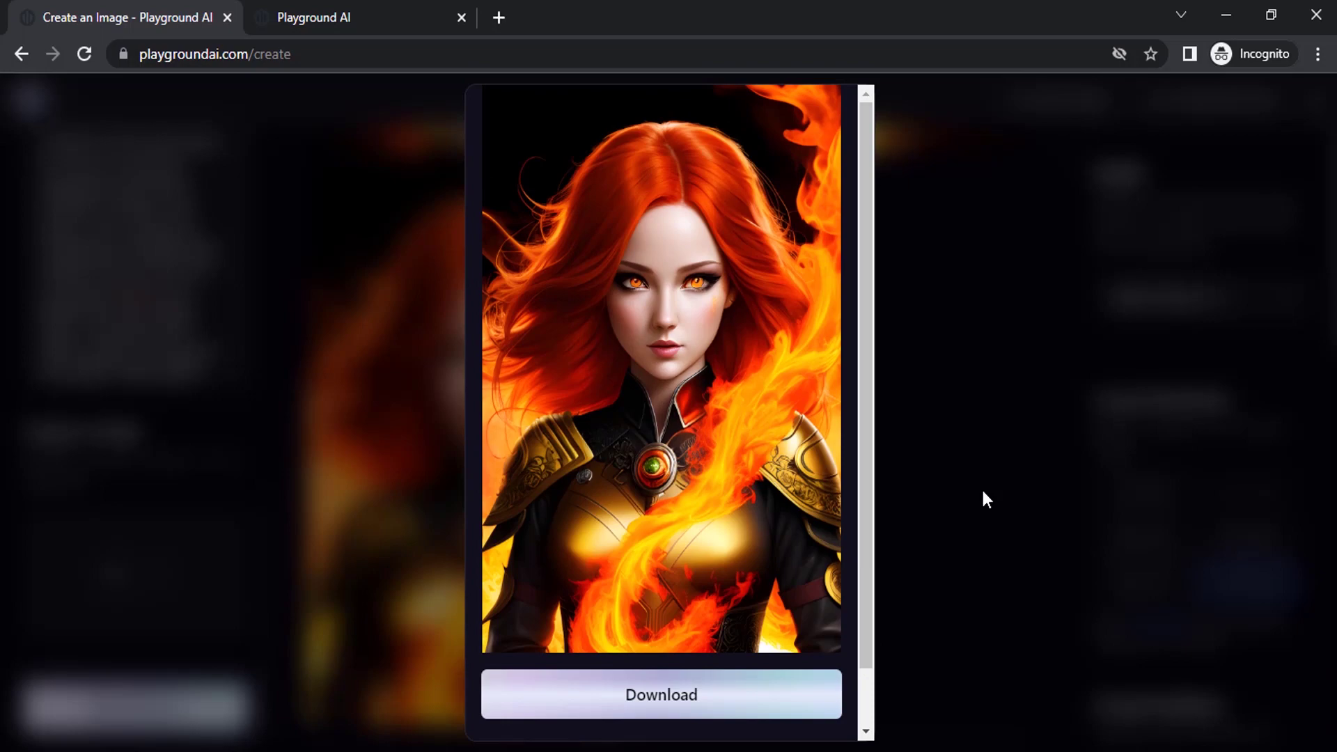
left_click(983, 492)
Look through the earlier generated images on the create page and open the profile page
scroll(864, 486, "down", 10)
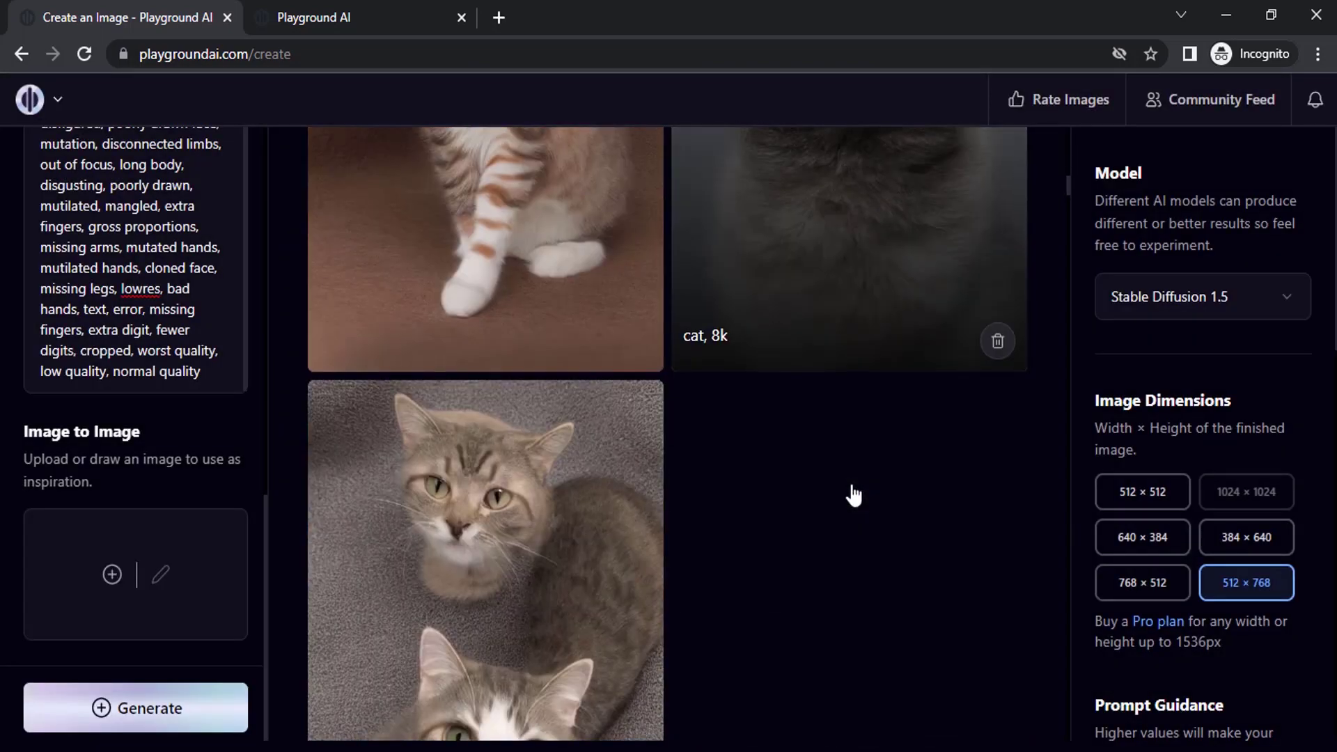
scroll(854, 496, "down", 8)
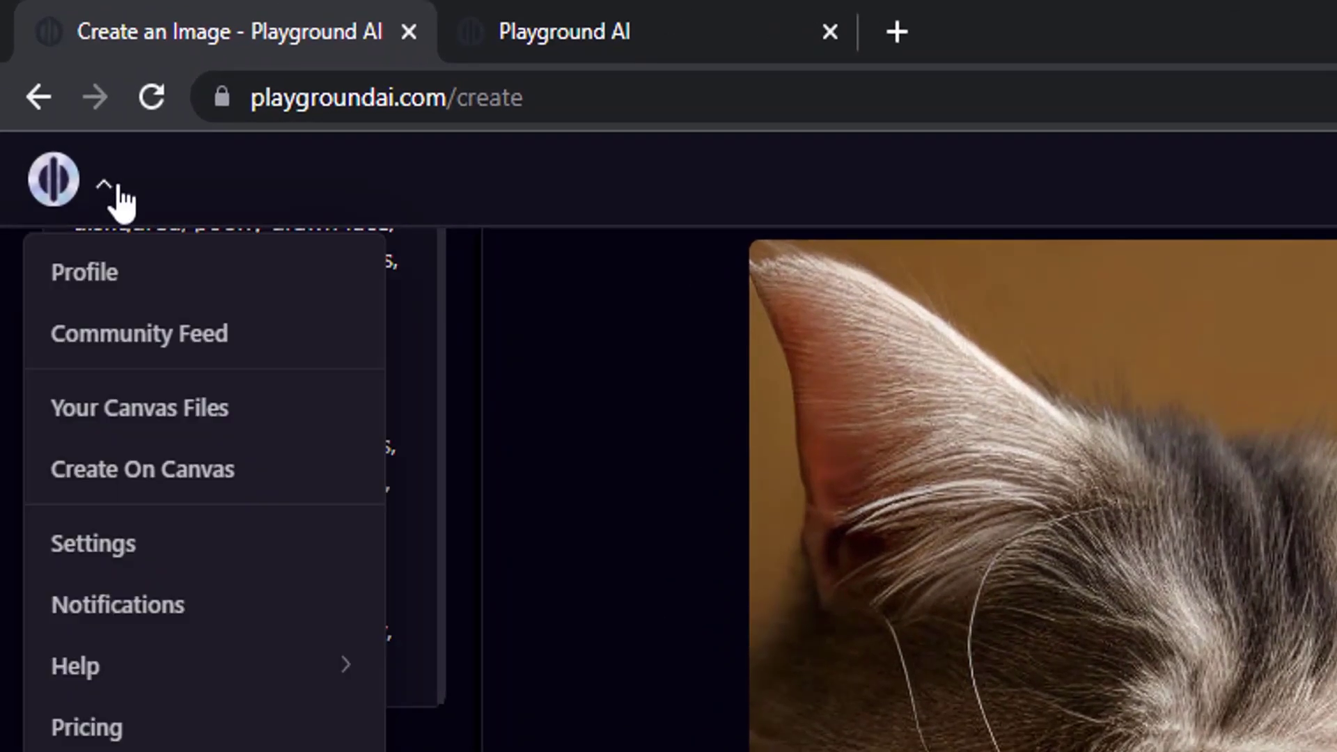
left_click(128, 278)
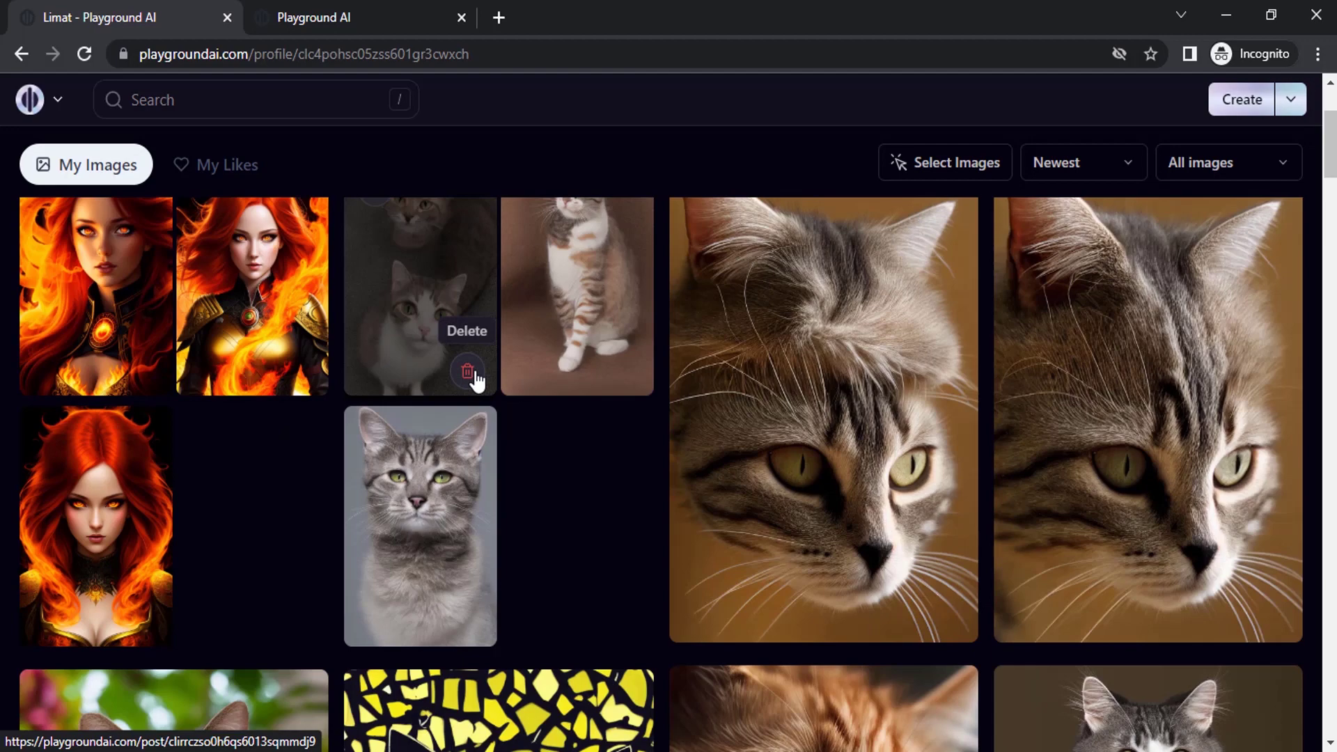
Delete the group of small cat images and the two close-up grey tabby images from My Images
left_click(474, 378)
left_click(471, 376)
left_click(627, 614)
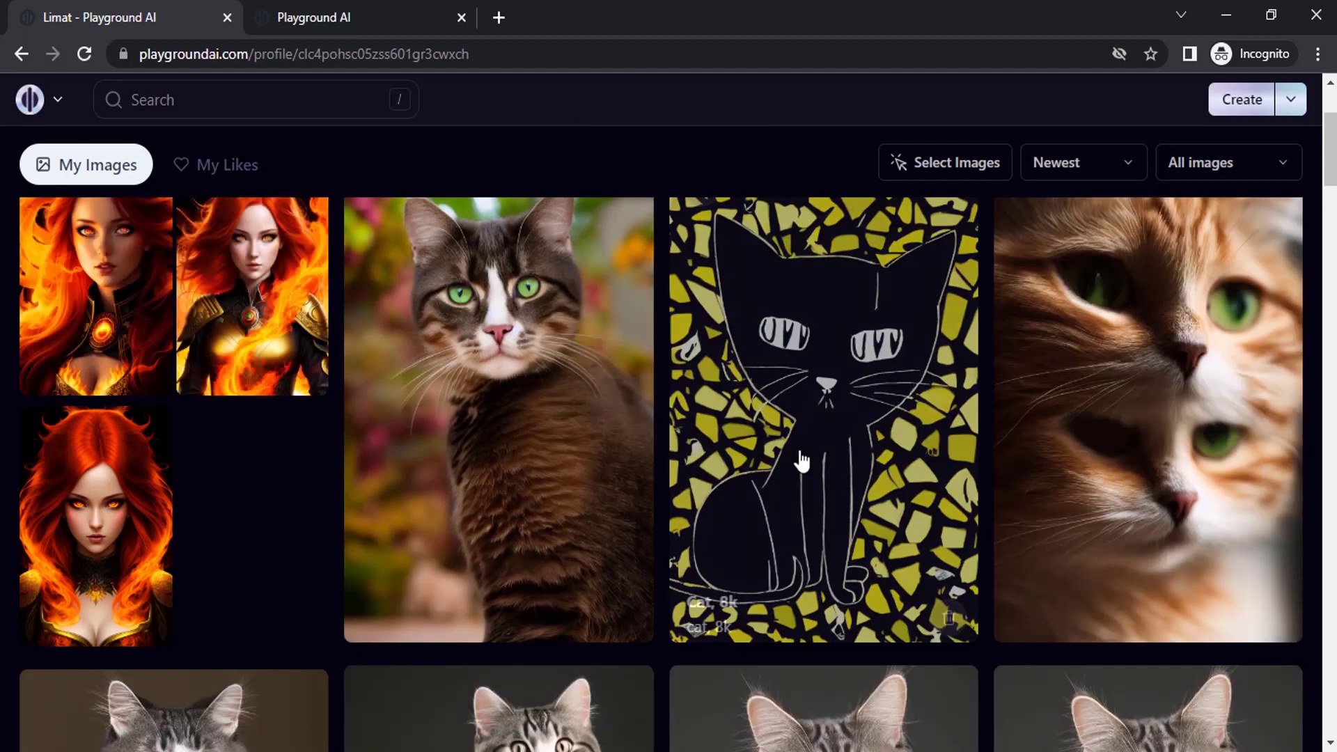
Open the black cat image with the yellow mosaic background and review its title, seed, sampler, model and guidance scale
left_click(921, 457)
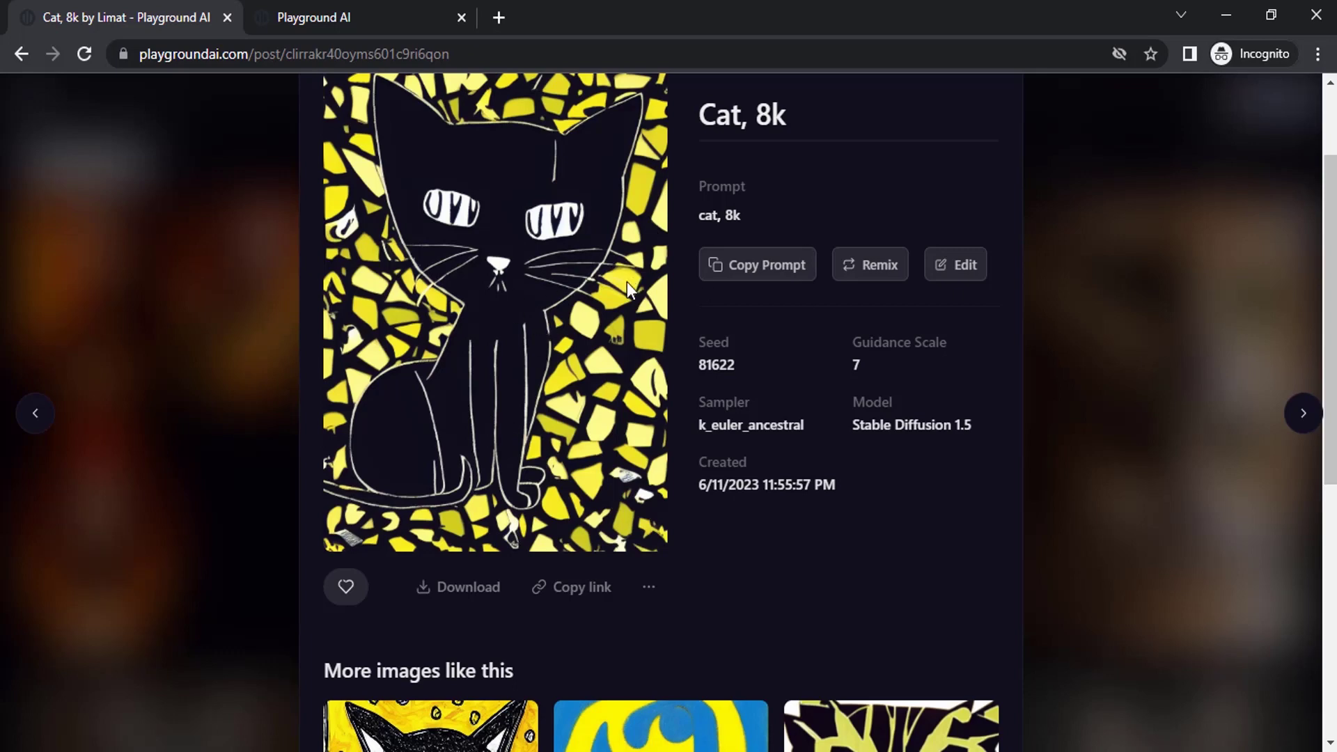
left_click_drag(808, 110, 659, 106)
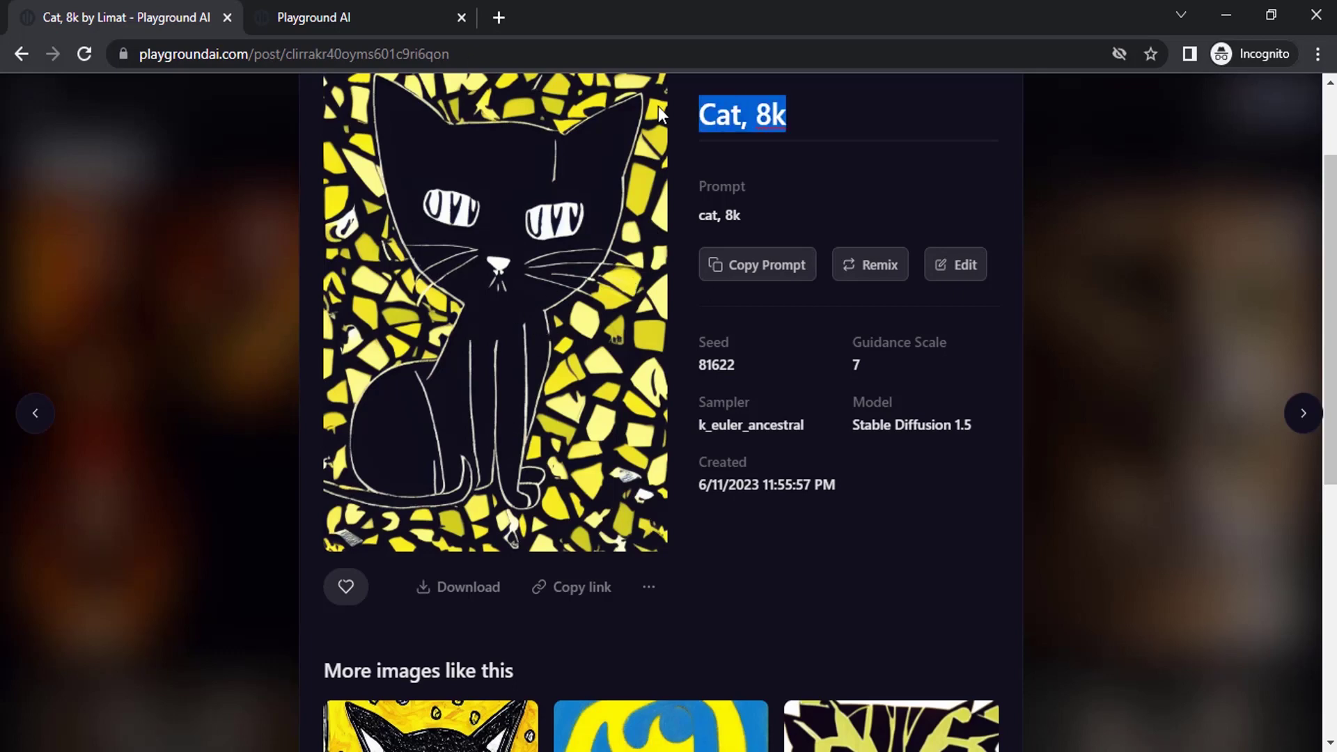
left_click(811, 106)
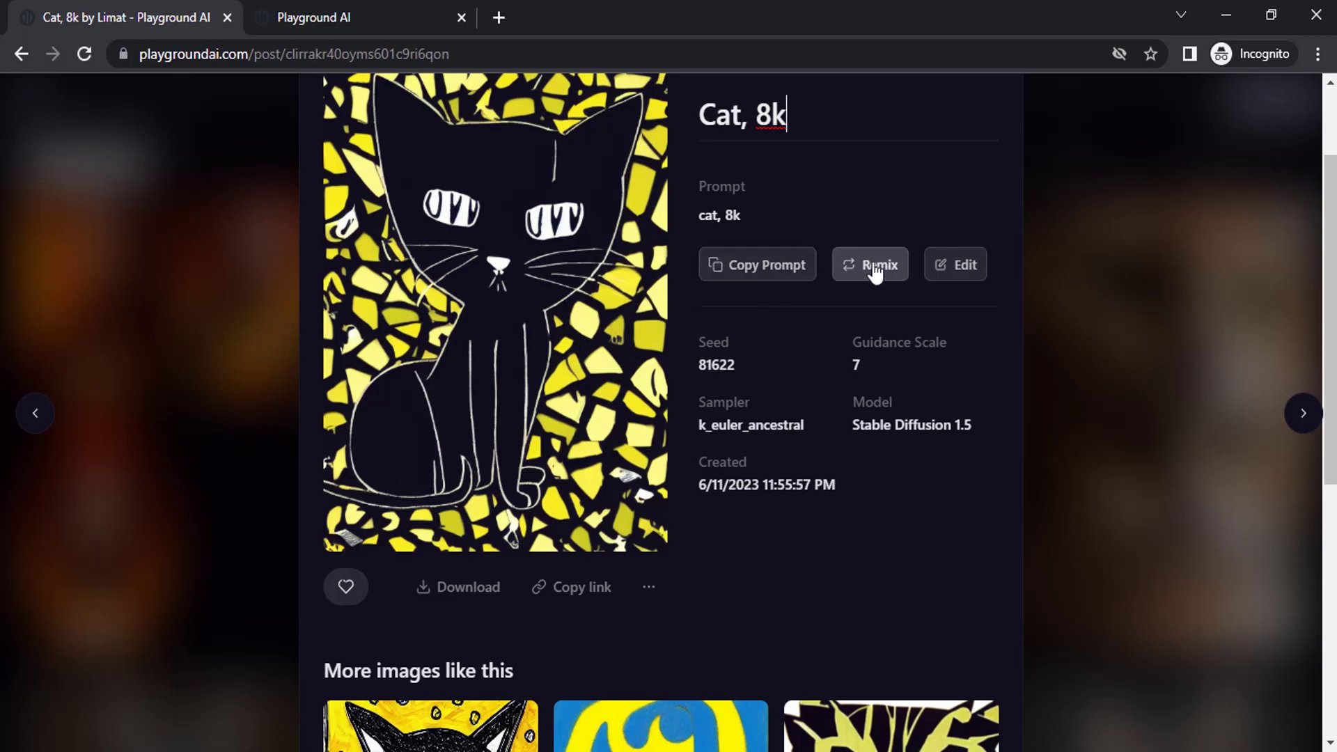
left_click_drag(737, 364, 695, 366)
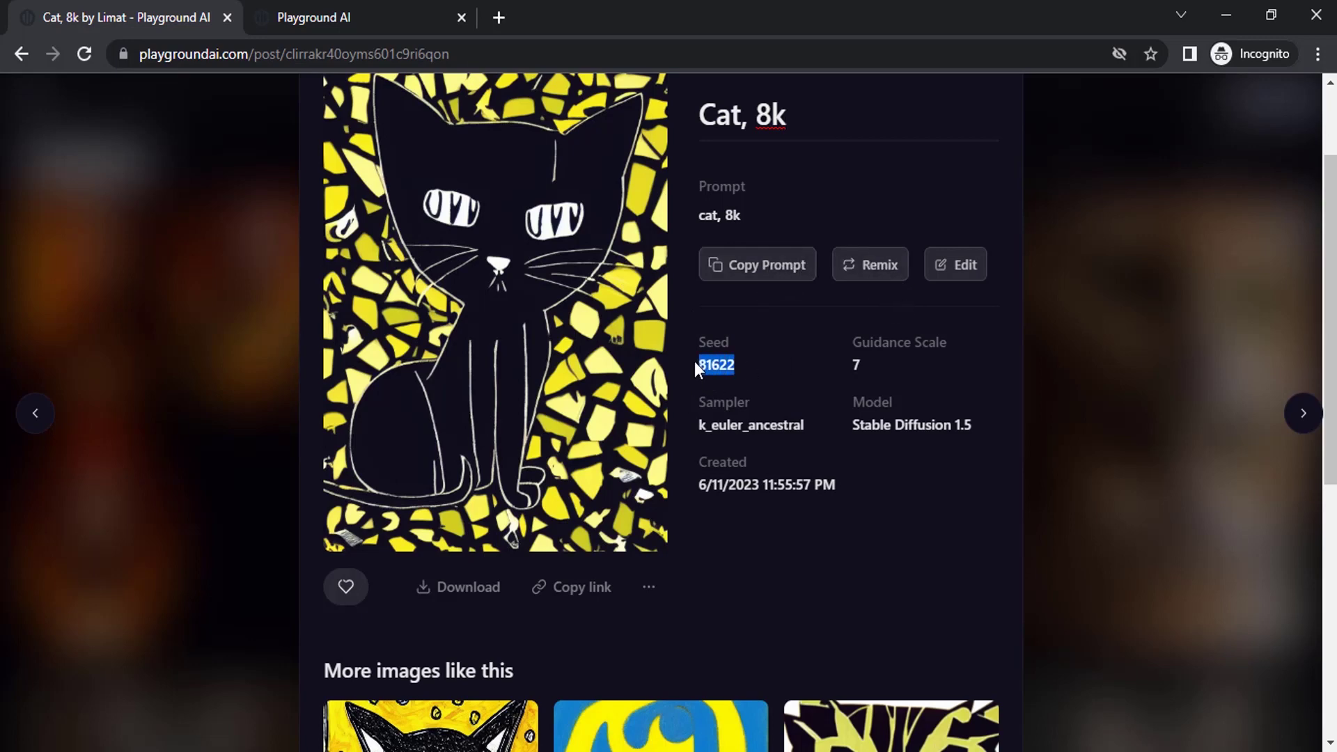
left_click_drag(825, 421, 687, 433)
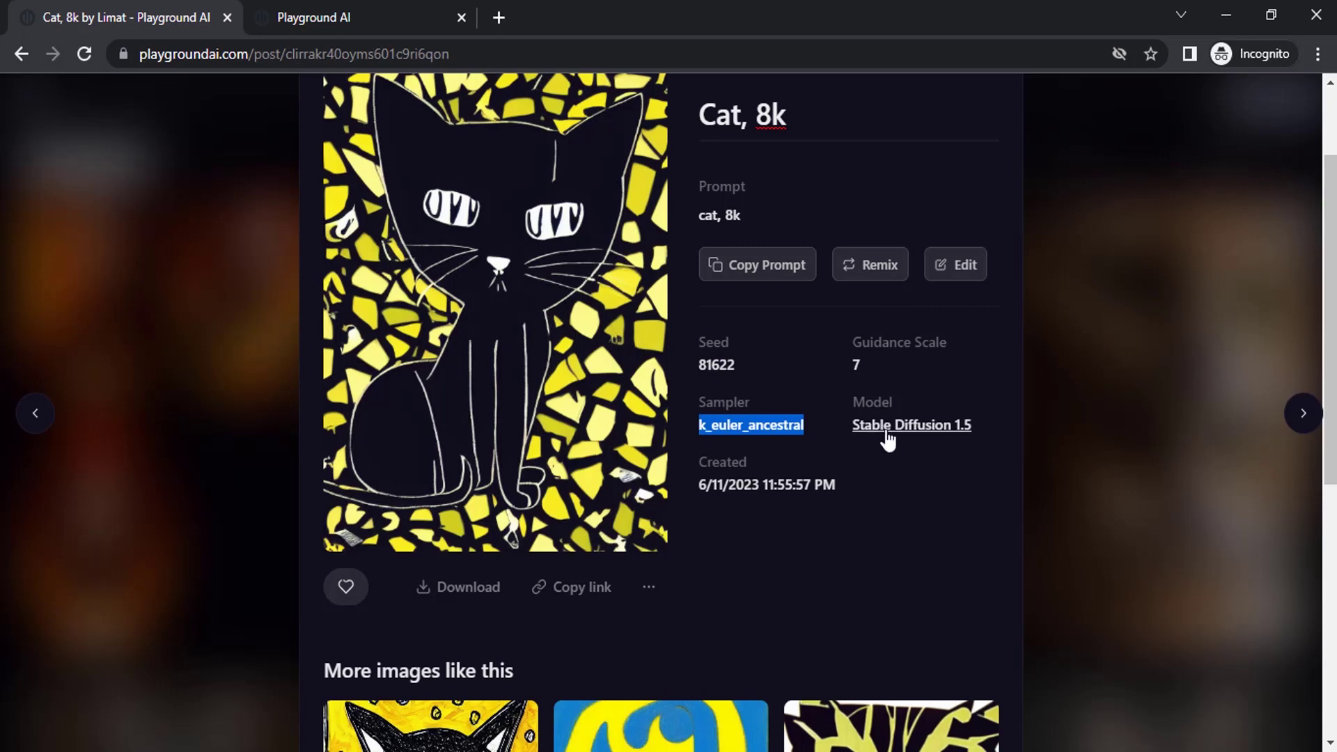
left_click_drag(863, 373, 667, 483)
left_click(790, 395)
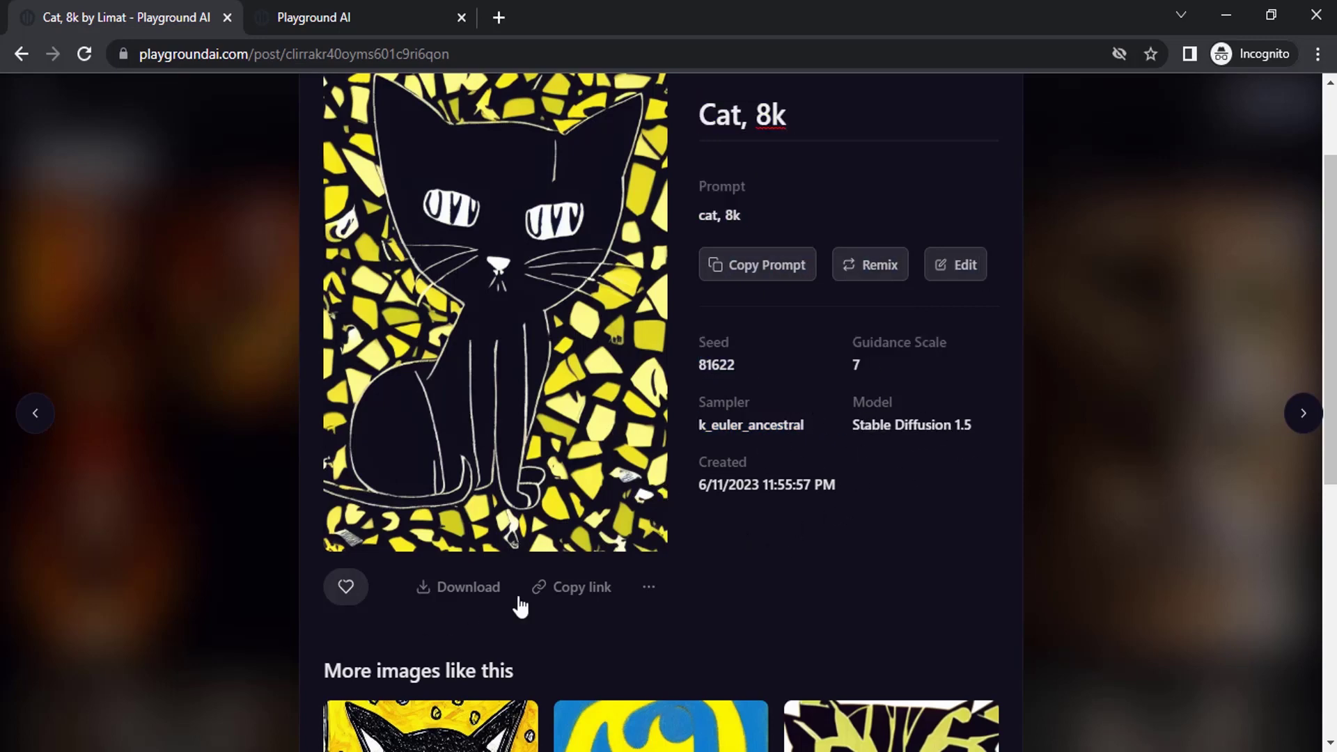
Check the additional options for the black cat image, such as Make Public and Upscale by 4x, and close the image
left_click(647, 598)
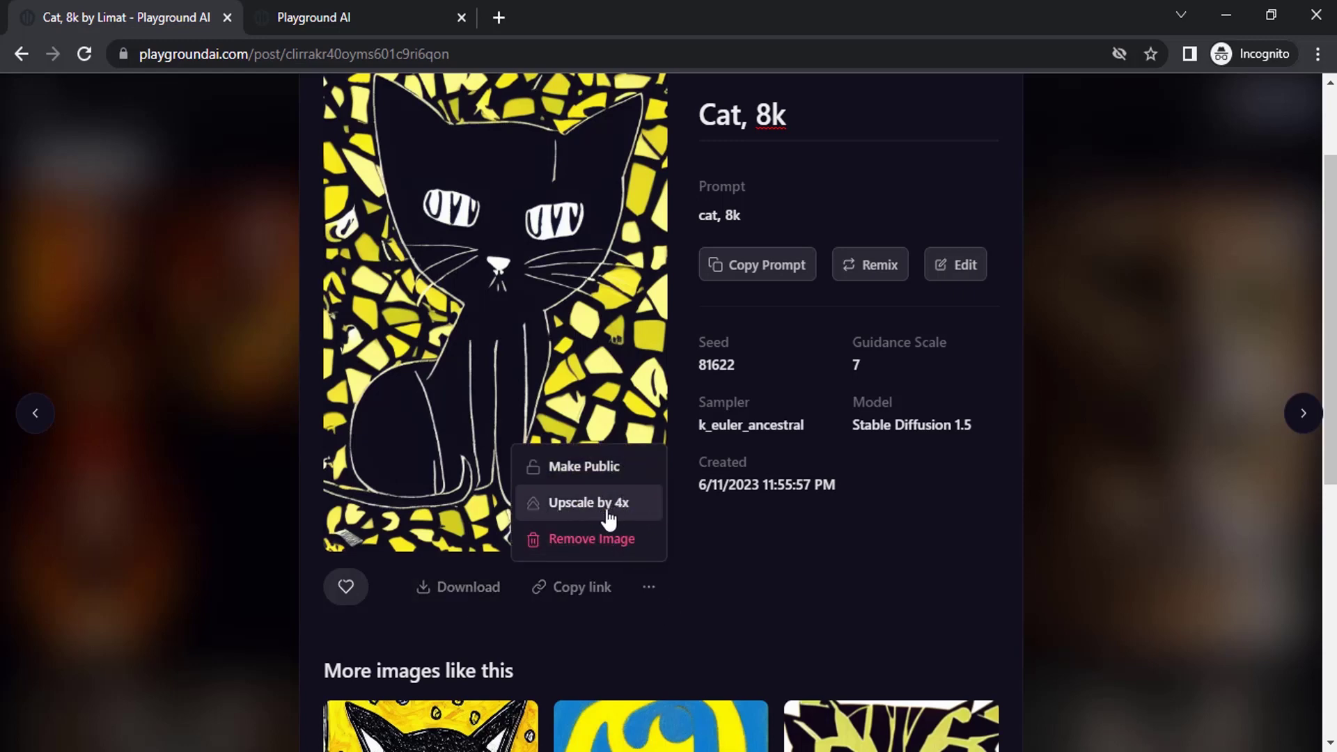
left_click(858, 583)
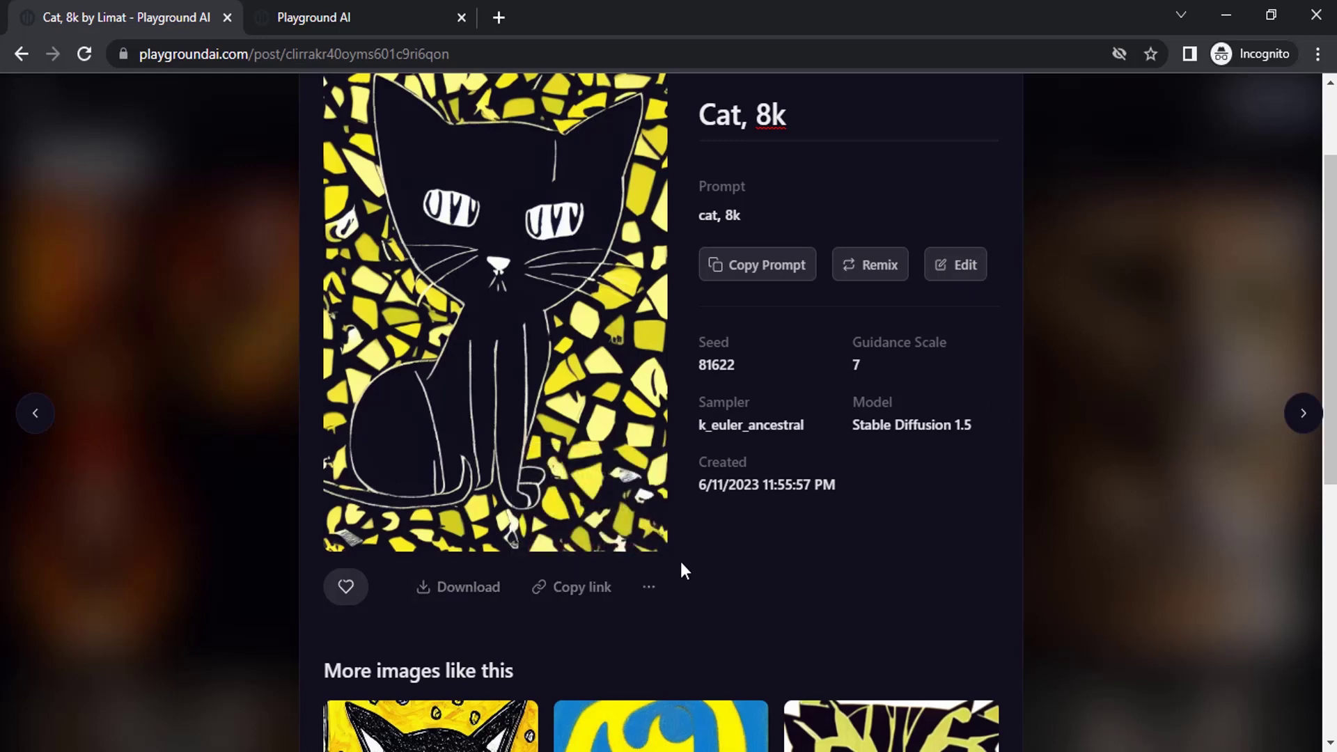
left_click(650, 588)
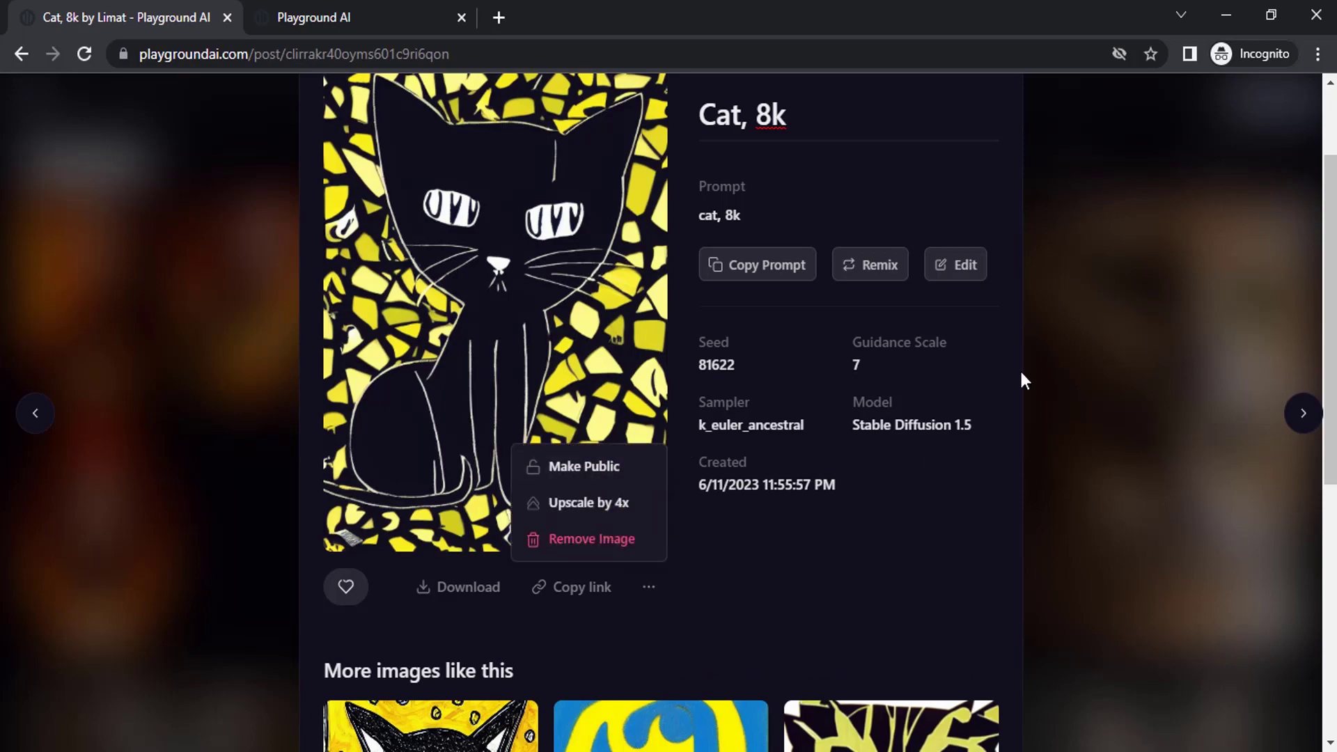
left_click(1267, 300)
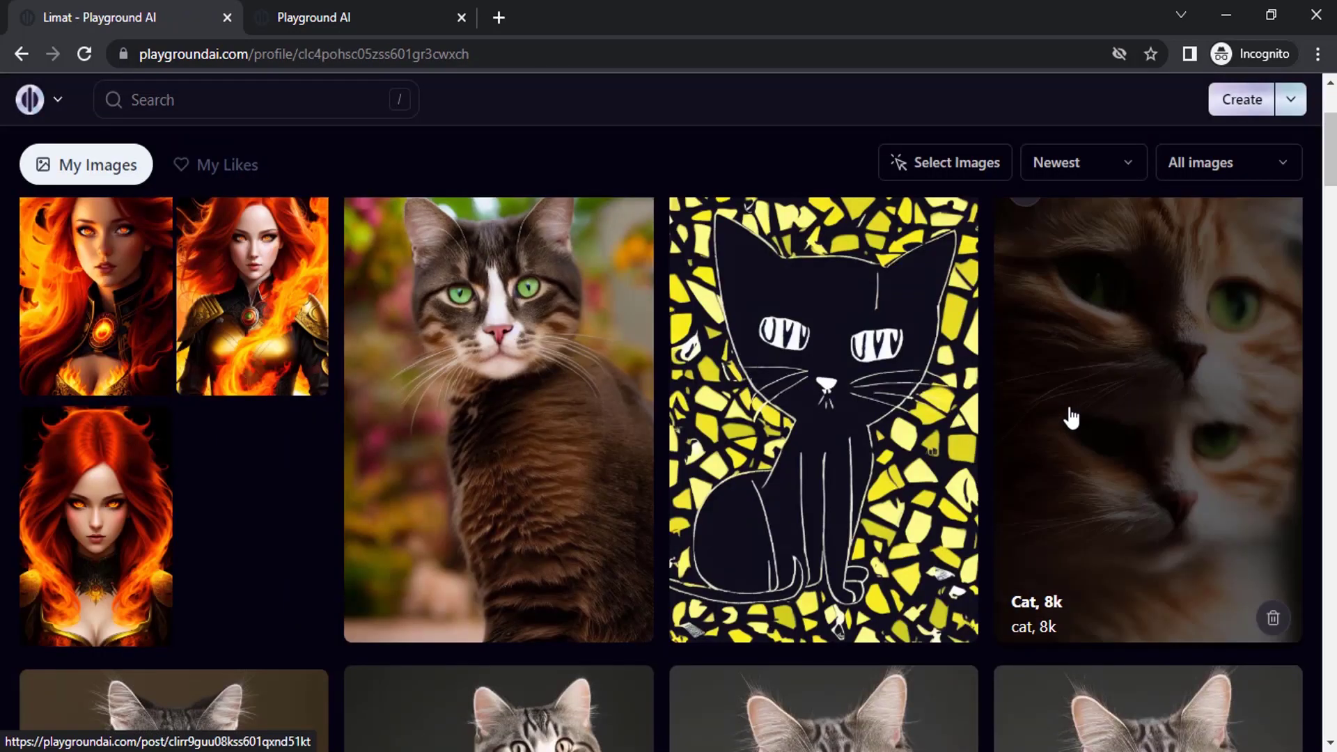